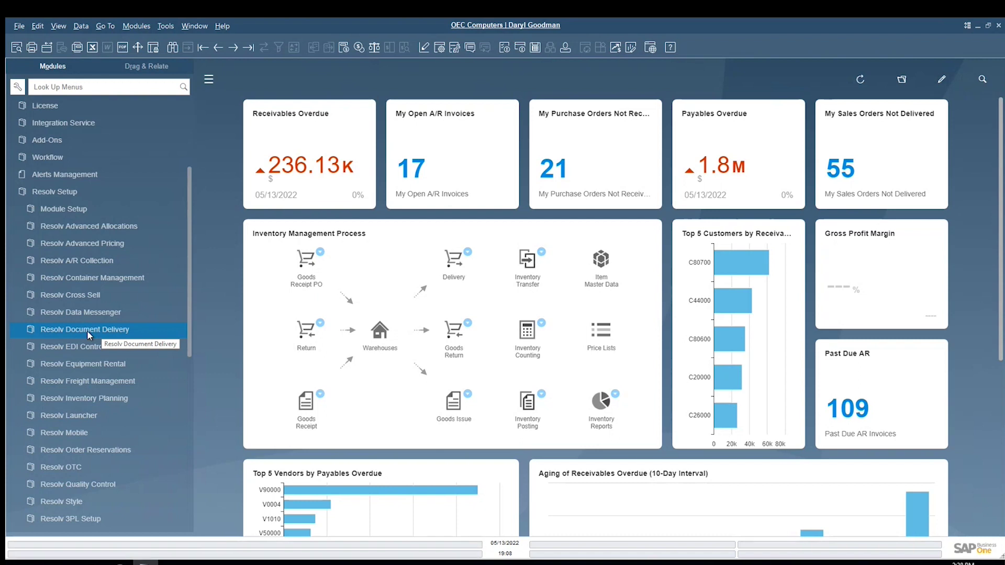
# Step: Open the Resolv Document Delivery configuration and review the Purchasing A/P documents, including the report and printer choices for purchase orders
pyautogui.click(87, 330)
pyautogui.click(85, 345)
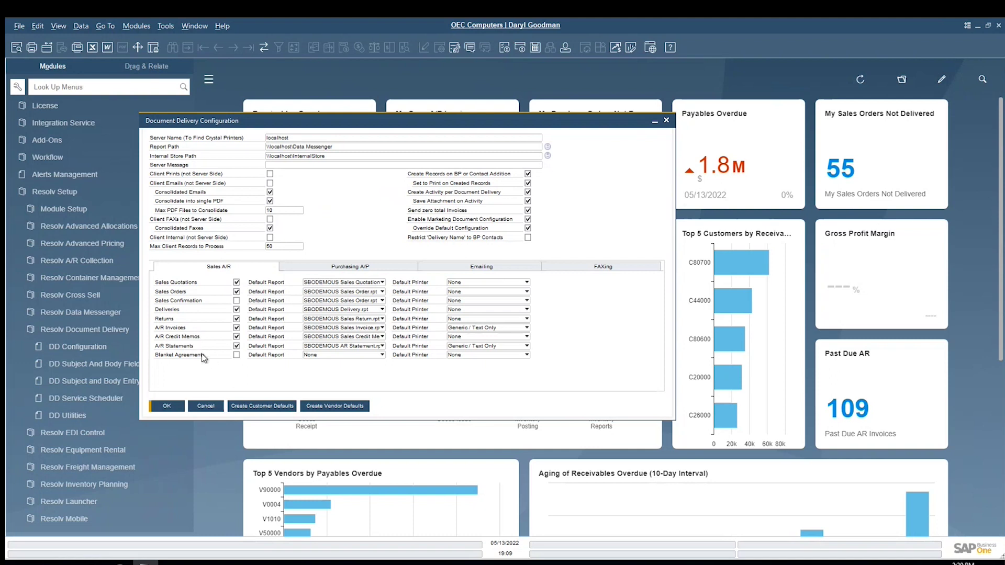
pyautogui.click(353, 268)
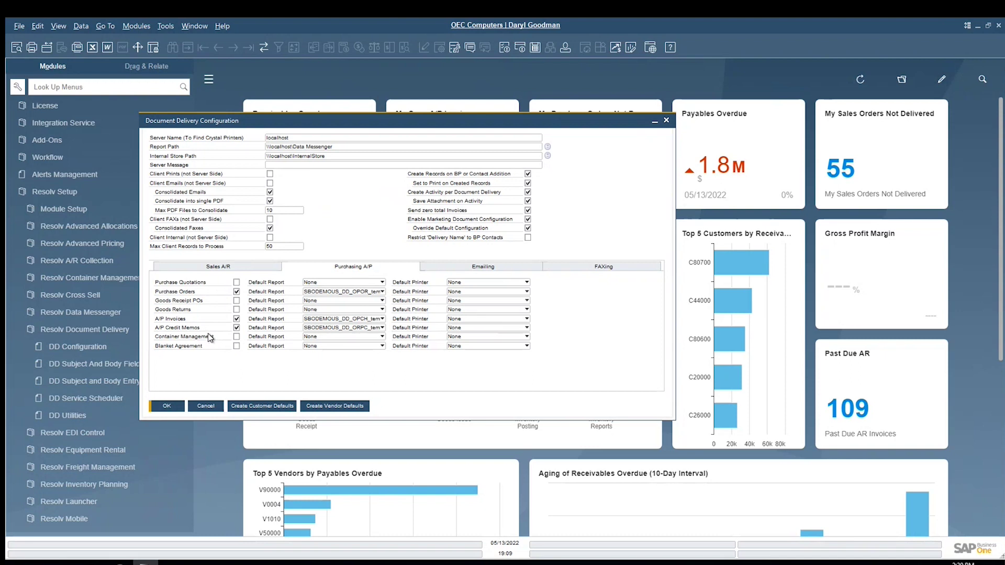
pyautogui.click(351, 291)
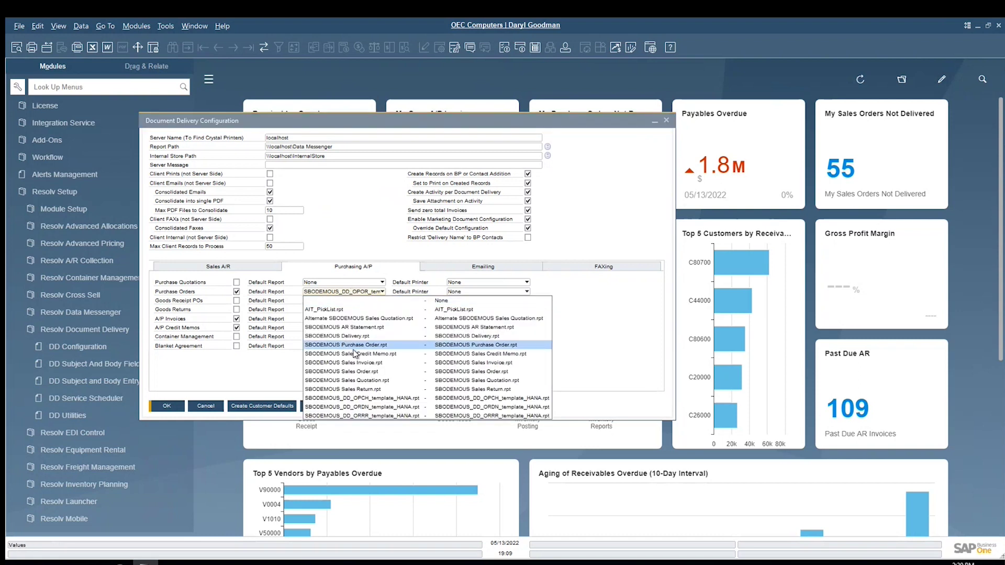
pyautogui.click(643, 301)
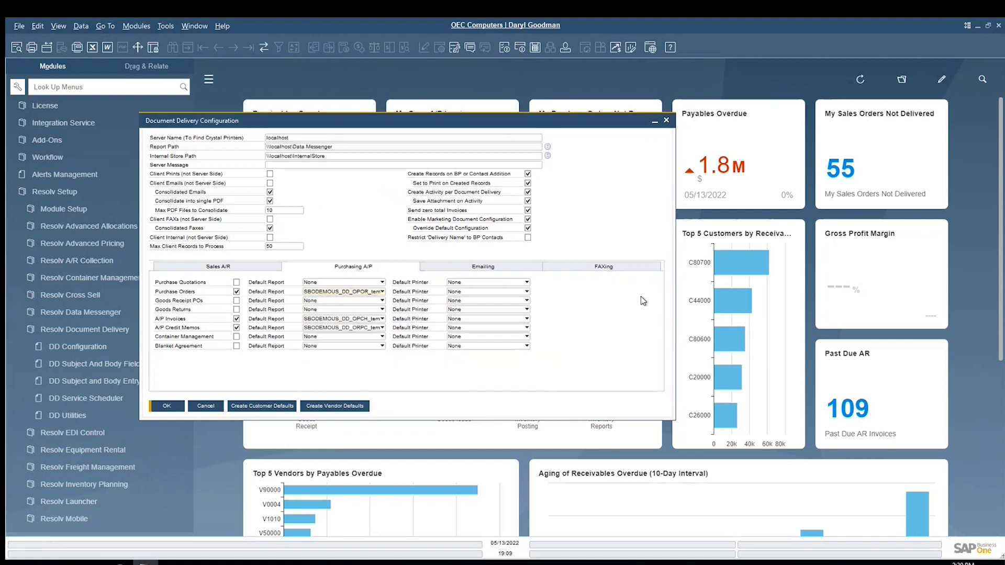
pyautogui.click(493, 291)
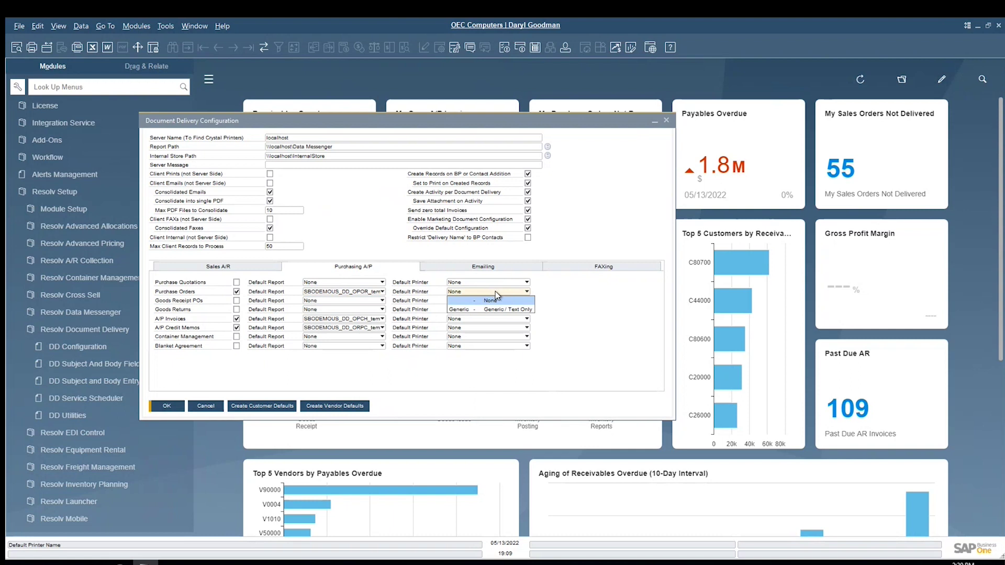
pyautogui.click(595, 317)
# Step: Review the emailing settings of the document delivery configuration, including the available sending methods and SMTP encryption methods
pyautogui.click(483, 266)
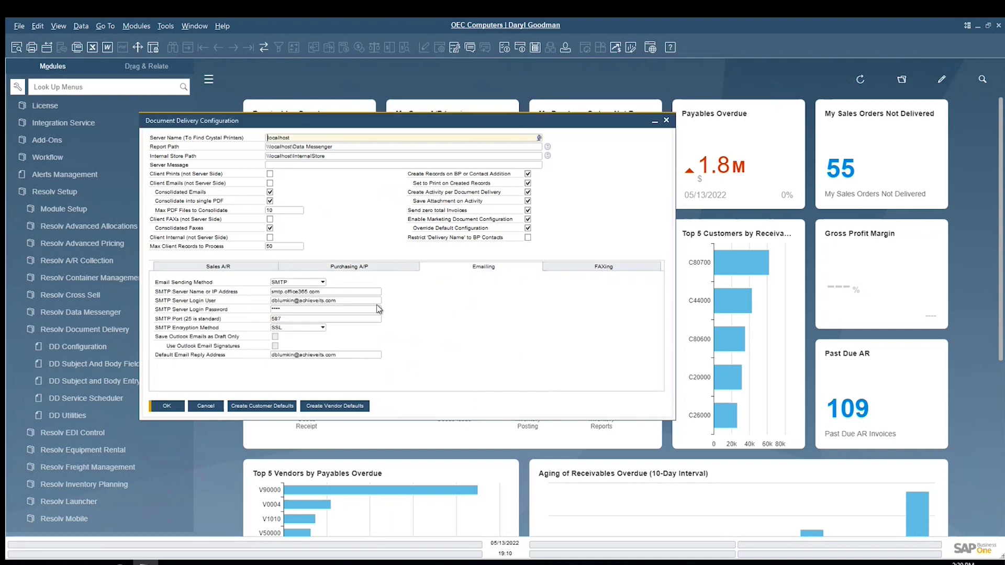
pyautogui.click(312, 284)
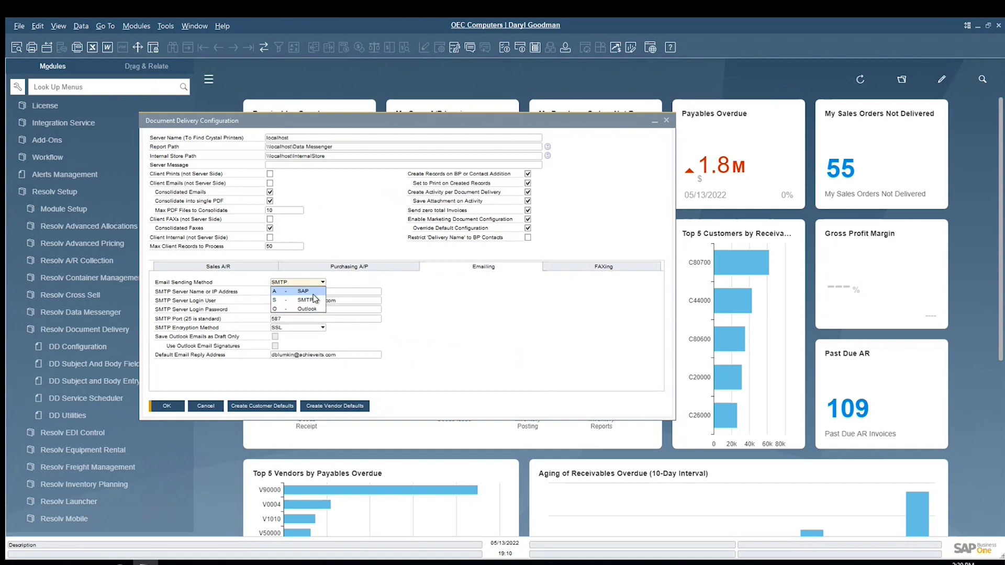
pyautogui.click(306, 300)
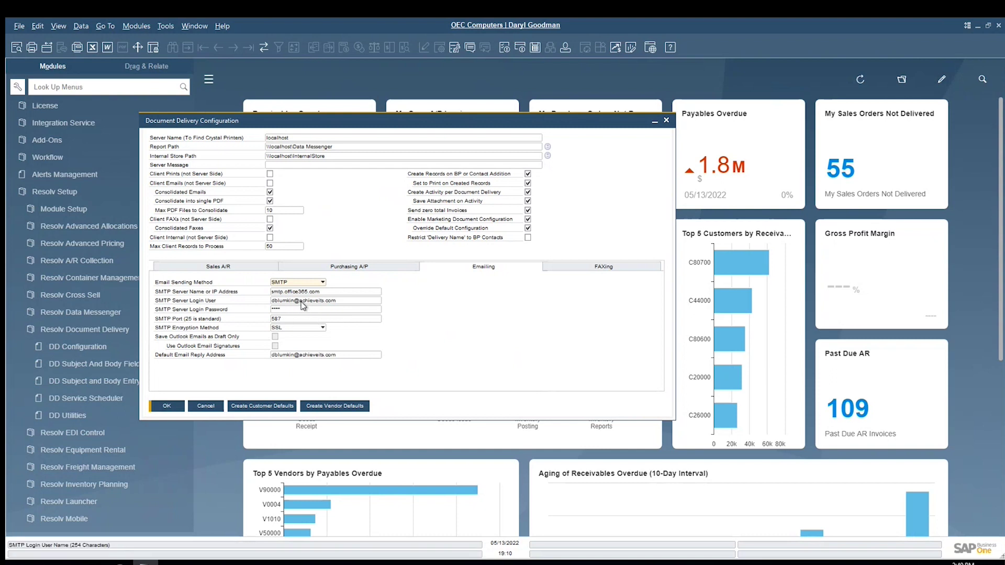
pyautogui.click(299, 326)
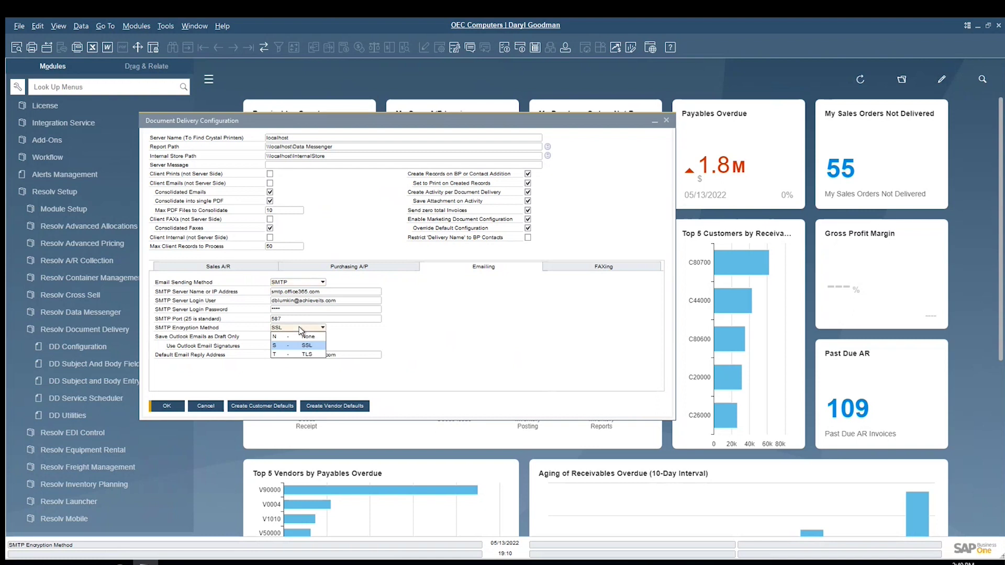
pyautogui.click(360, 324)
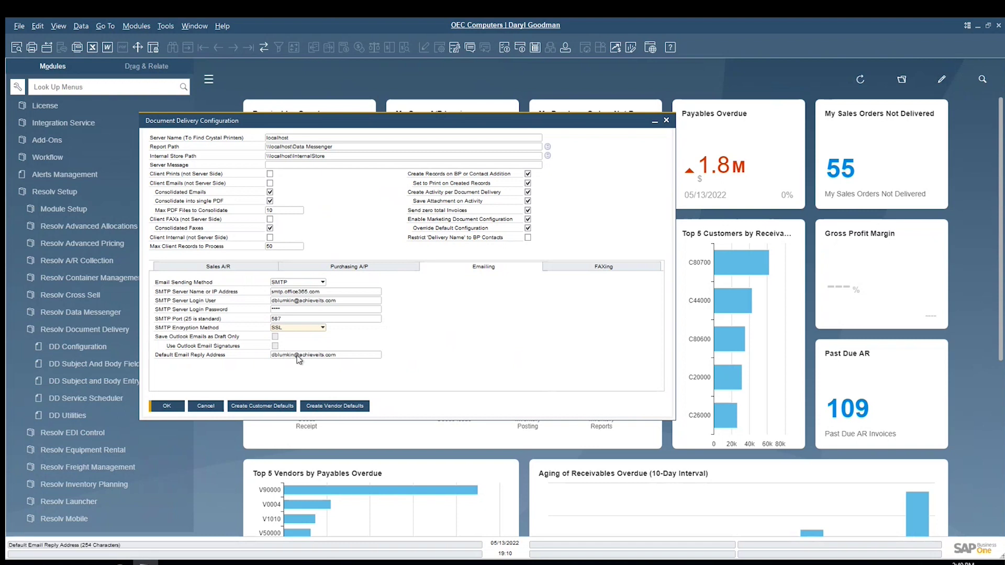
# Step: Review the faxing settings and available fax sending methods, and close the document delivery configuration without saving
pyautogui.click(574, 267)
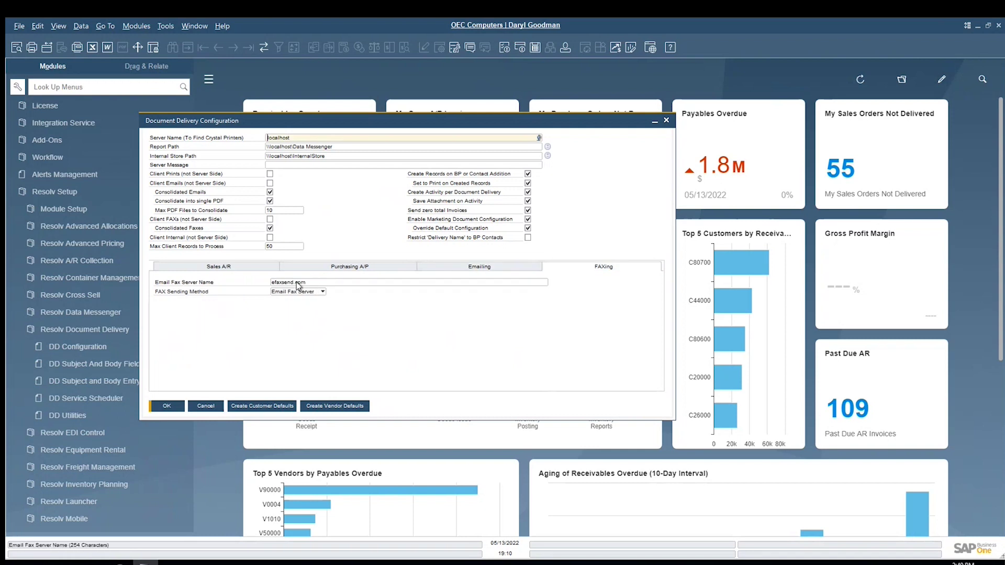
pyautogui.click(312, 294)
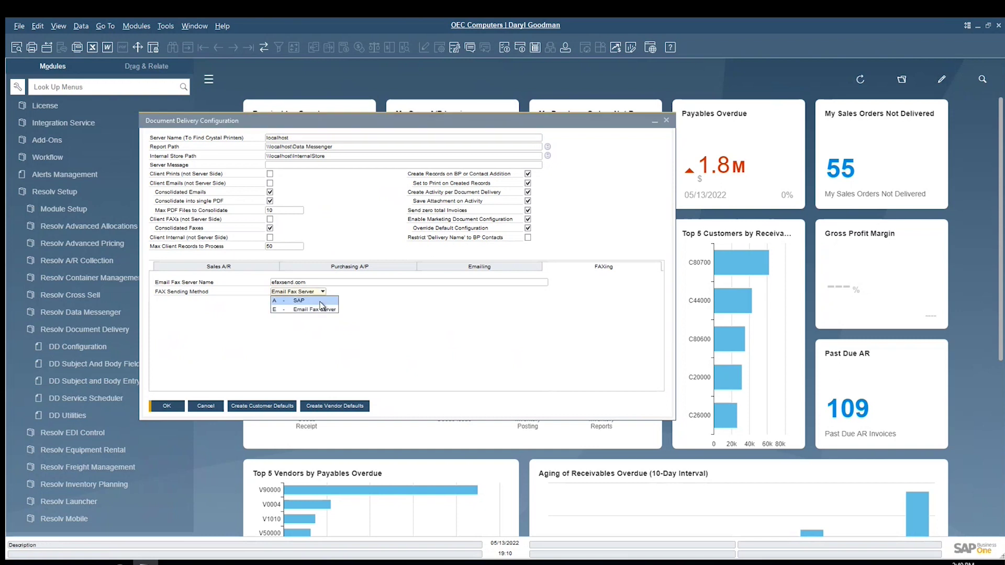
pyautogui.click(328, 307)
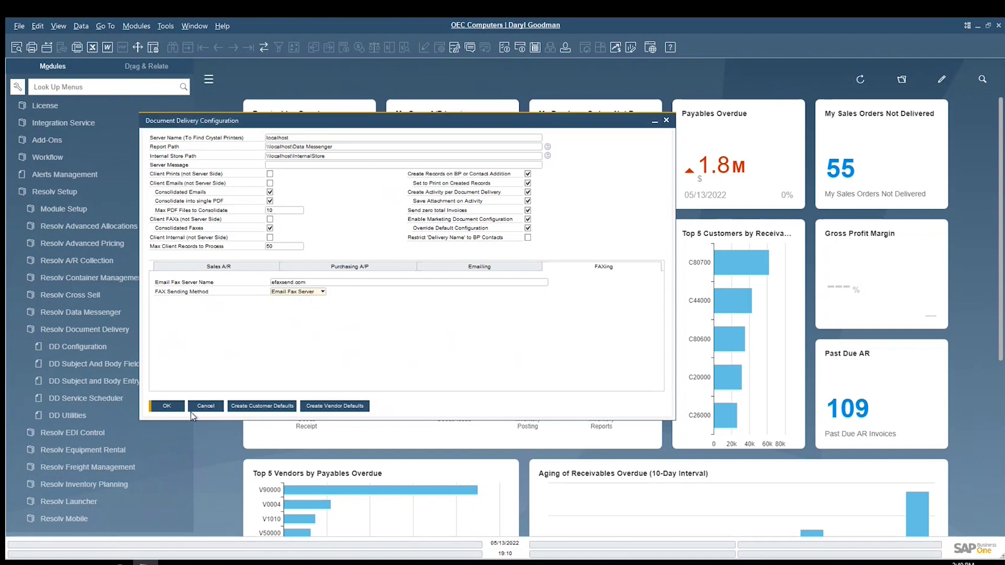
pyautogui.click(205, 406)
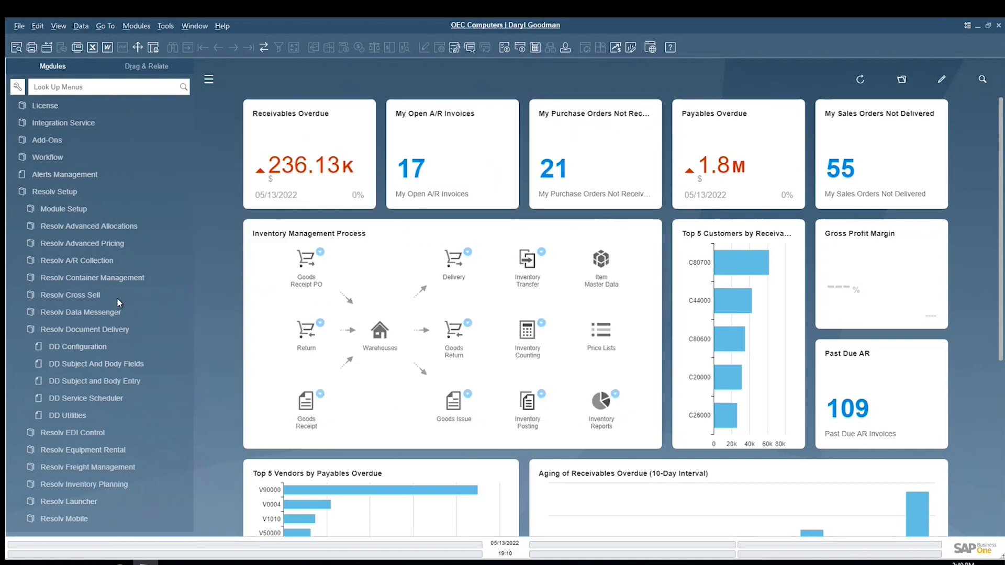
# Step: Open the contact person's document delivery settings from Business Partner Master Data and enable general email delivery for that contact
pyautogui.click(60, 191)
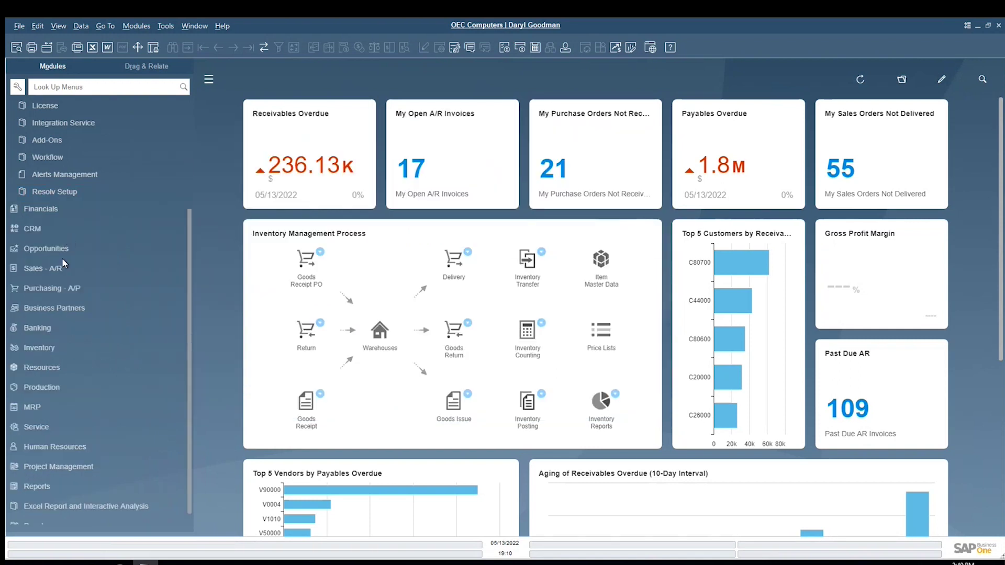
pyautogui.click(49, 309)
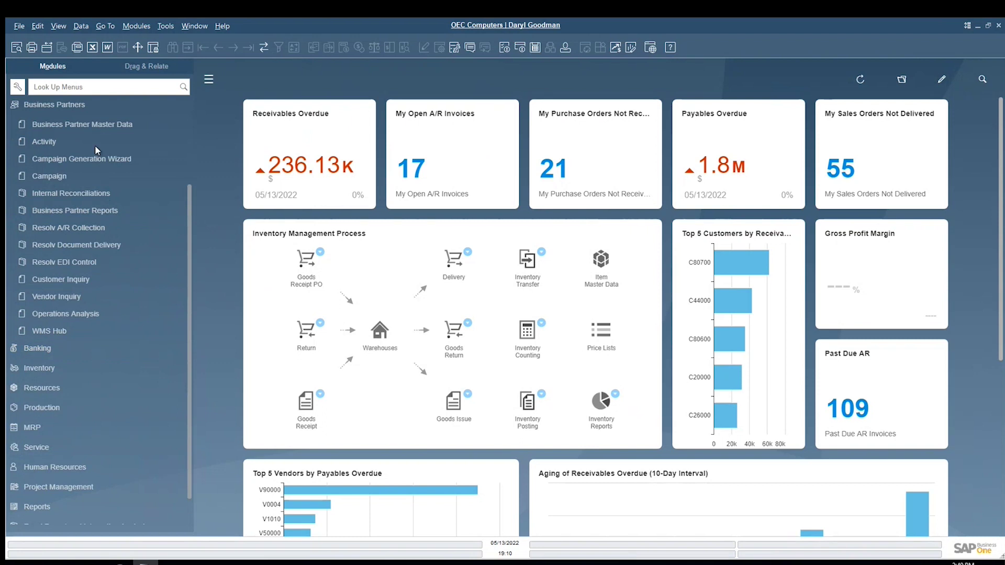
pyautogui.click(95, 126)
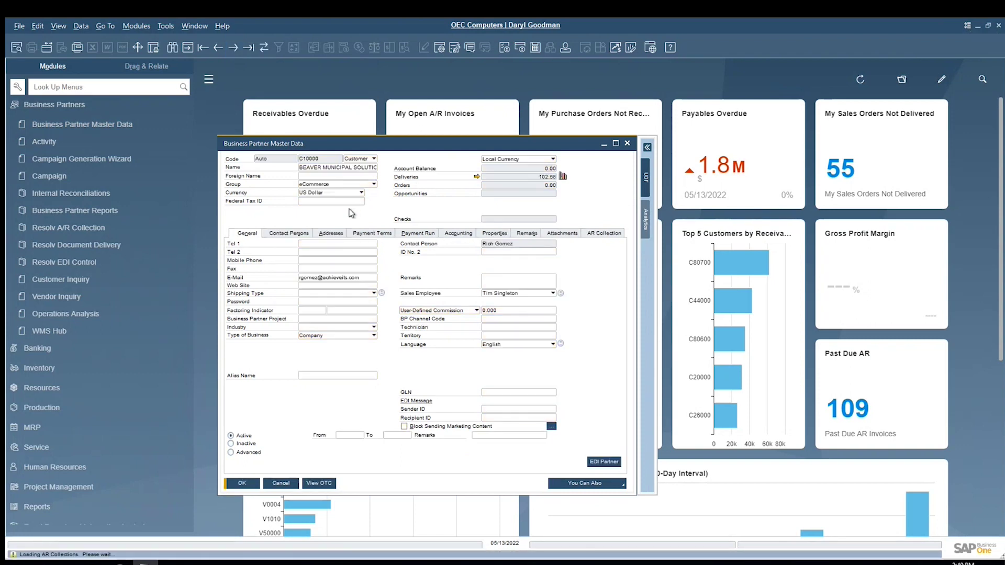
pyautogui.click(297, 235)
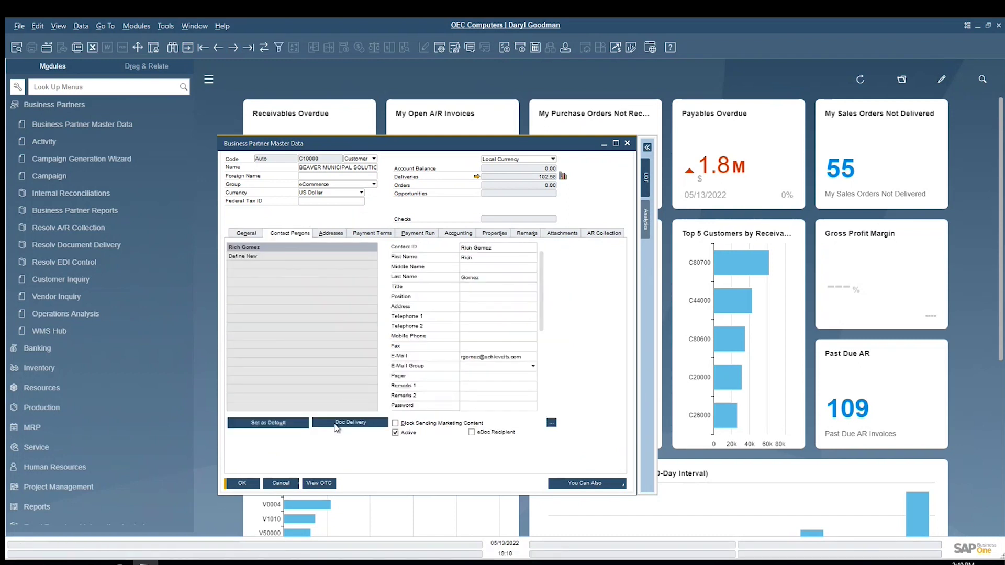
pyautogui.click(336, 425)
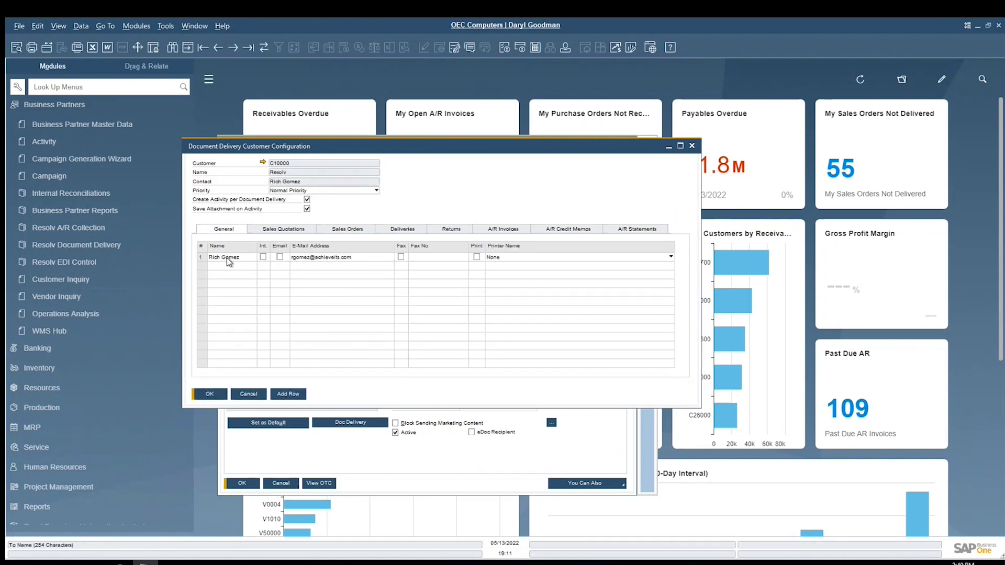
pyautogui.click(280, 258)
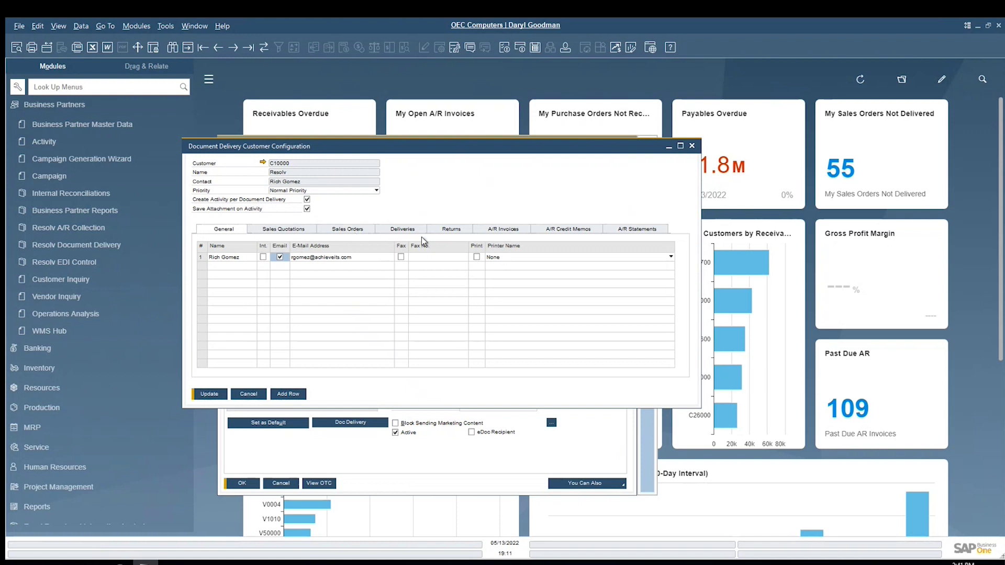
# Step: Add an A/R Invoices recipient named AP with email delivery and the recipient's e-mail address, and save the customer configuration
pyautogui.click(348, 230)
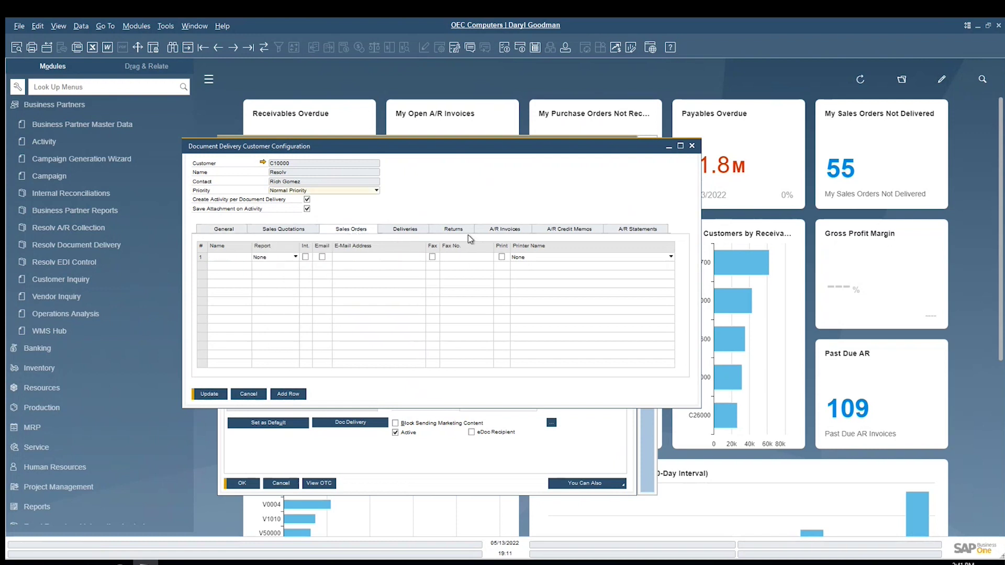
pyautogui.click(485, 232)
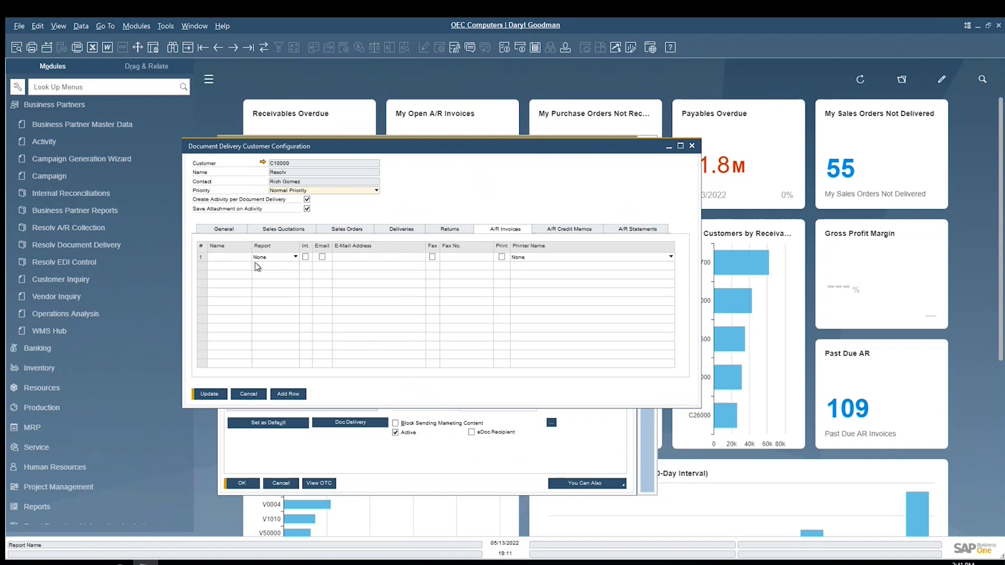
pyautogui.click(239, 258)
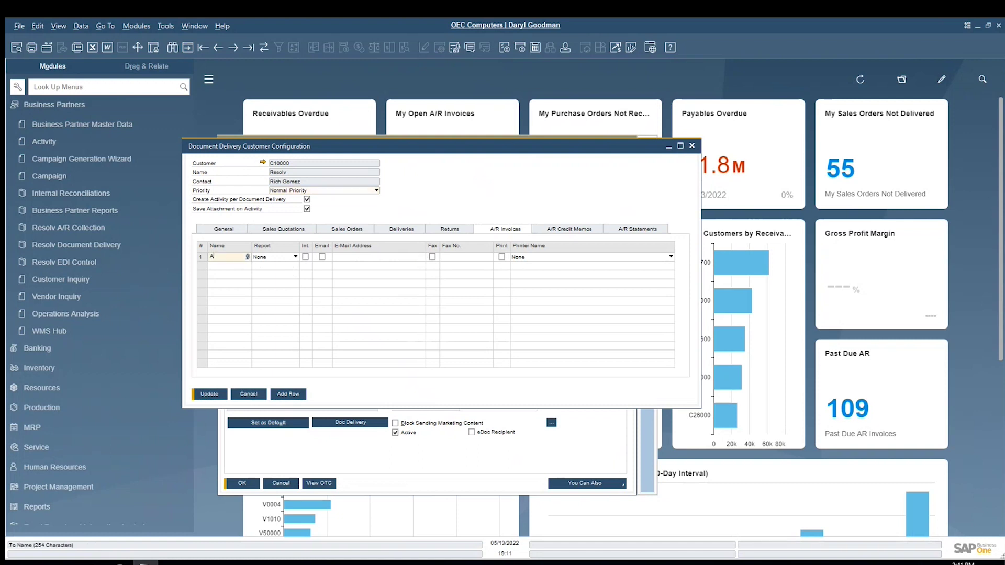
pyautogui.press('Tab')
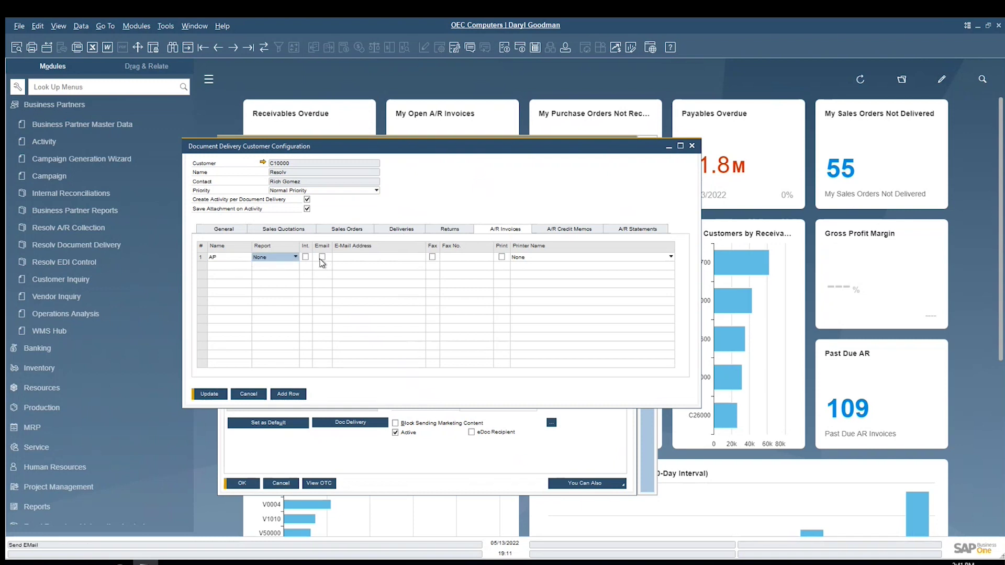
pyautogui.click(322, 257)
pyautogui.click(353, 258)
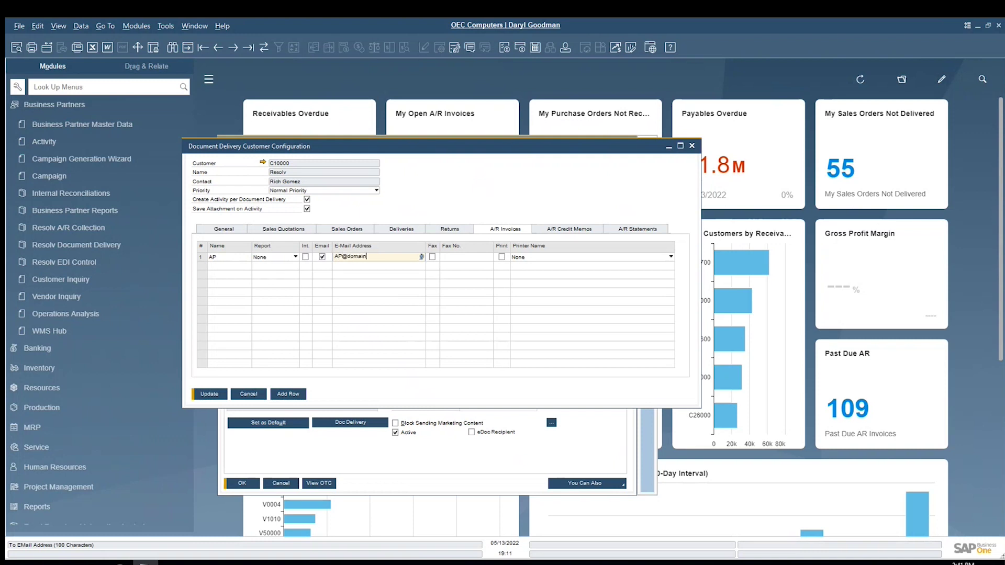
pyautogui.write('AP@domain.com')
pyautogui.press('Tab')
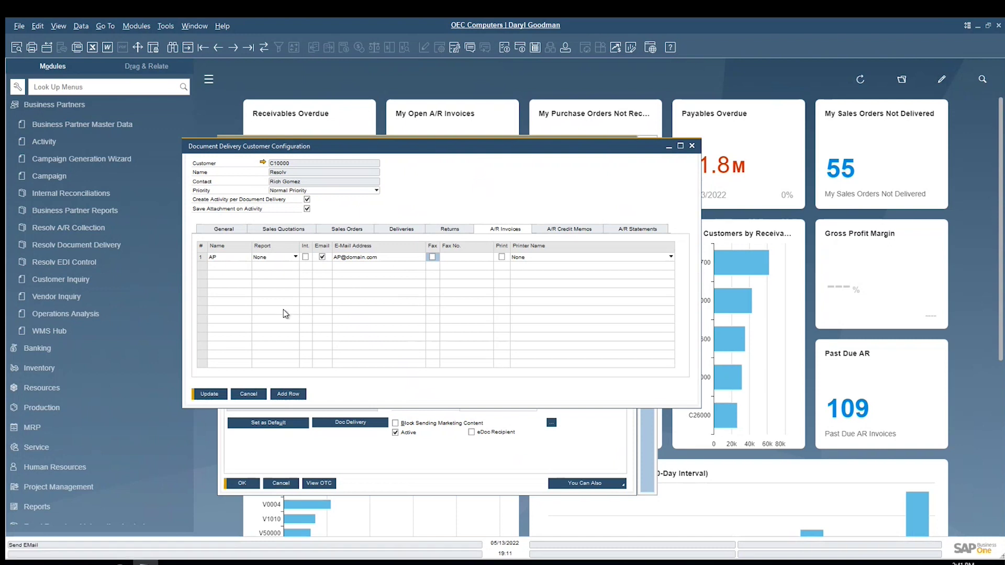
pyautogui.click(221, 393)
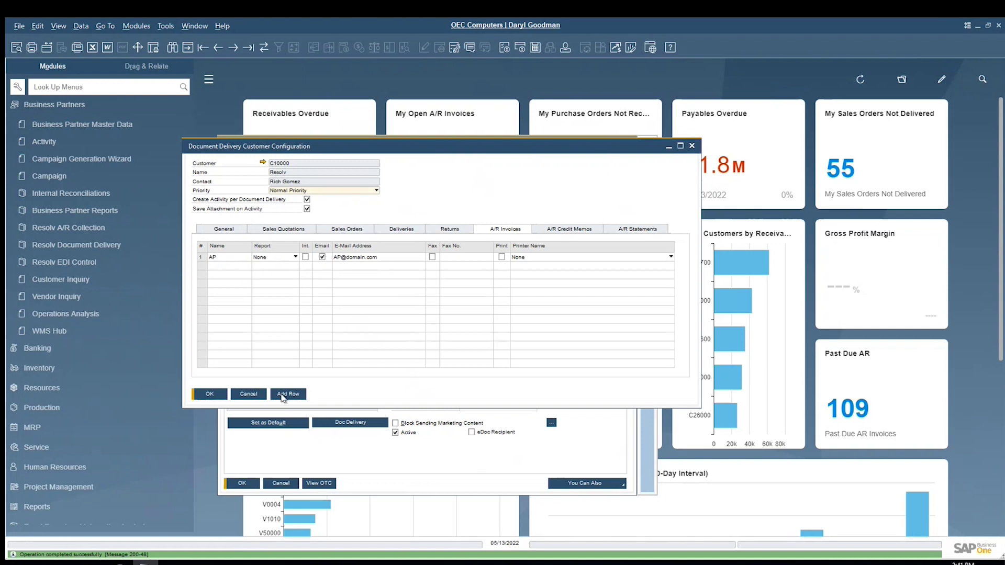
# Step: Add a second A/R Invoices recipient named Sales Rep with email and print delivery, enter the rep's e-mail address, and save
pyautogui.click(285, 395)
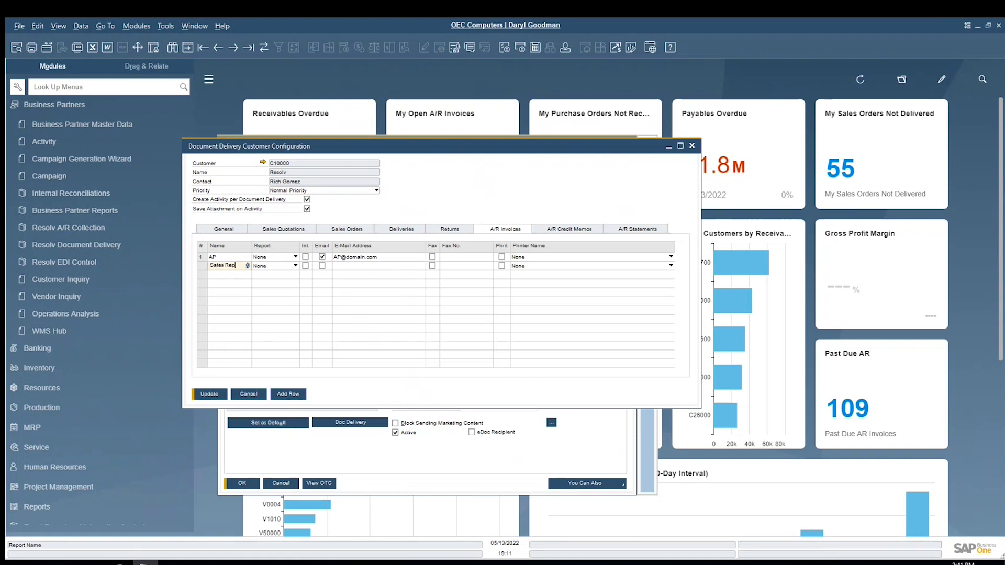
pyautogui.press('Tab')
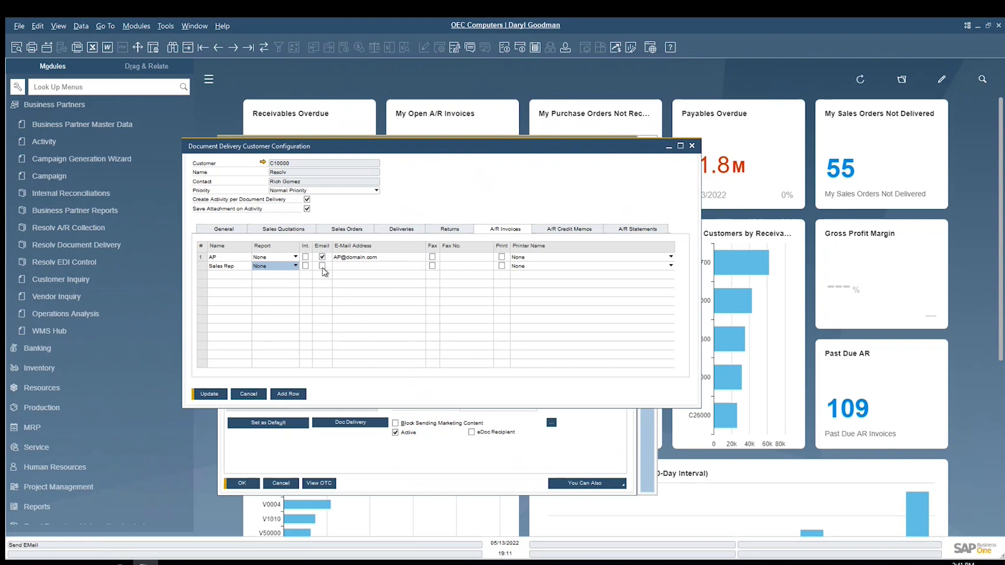
pyautogui.click(322, 266)
pyautogui.click(502, 265)
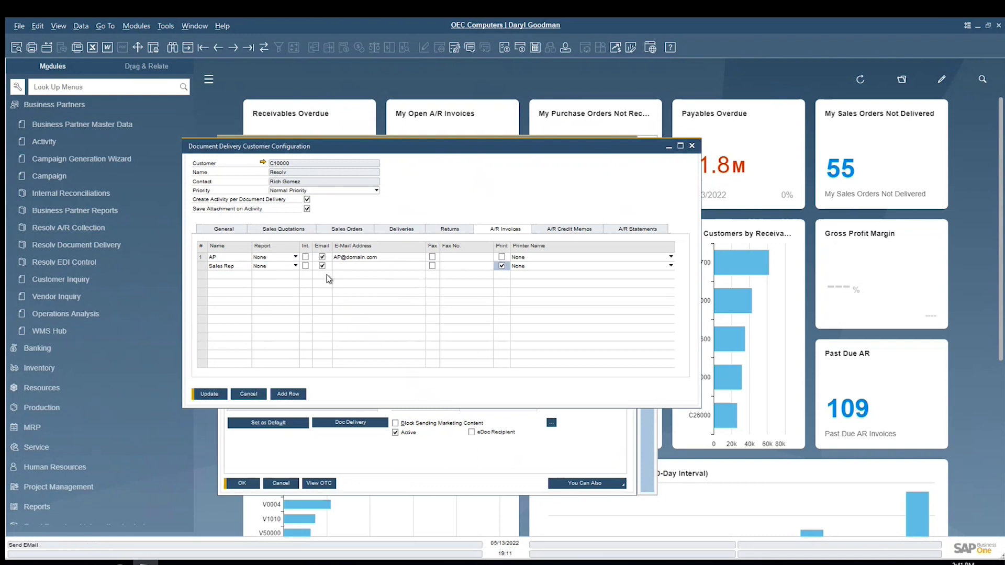
pyautogui.click(365, 266)
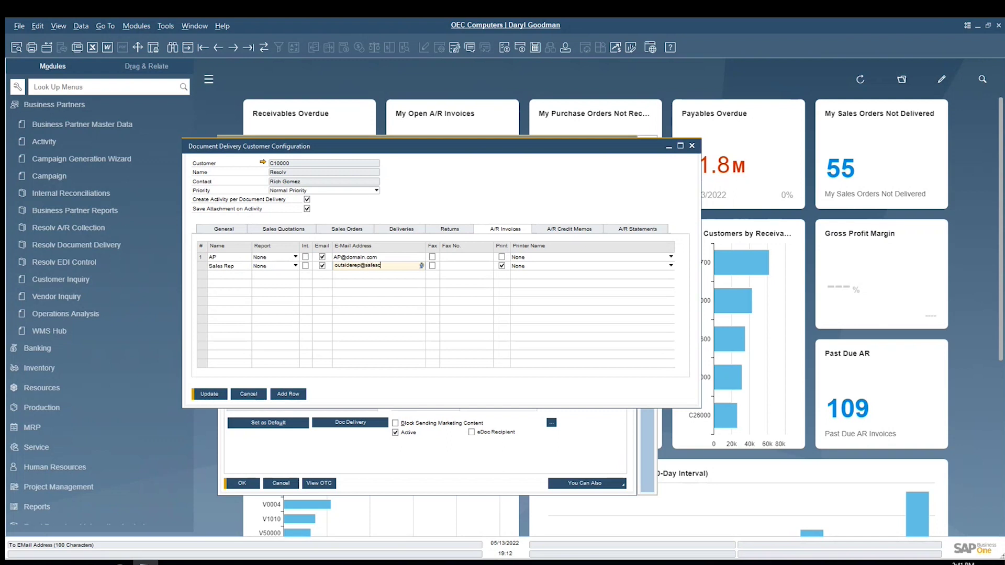
pyautogui.press('Tab')
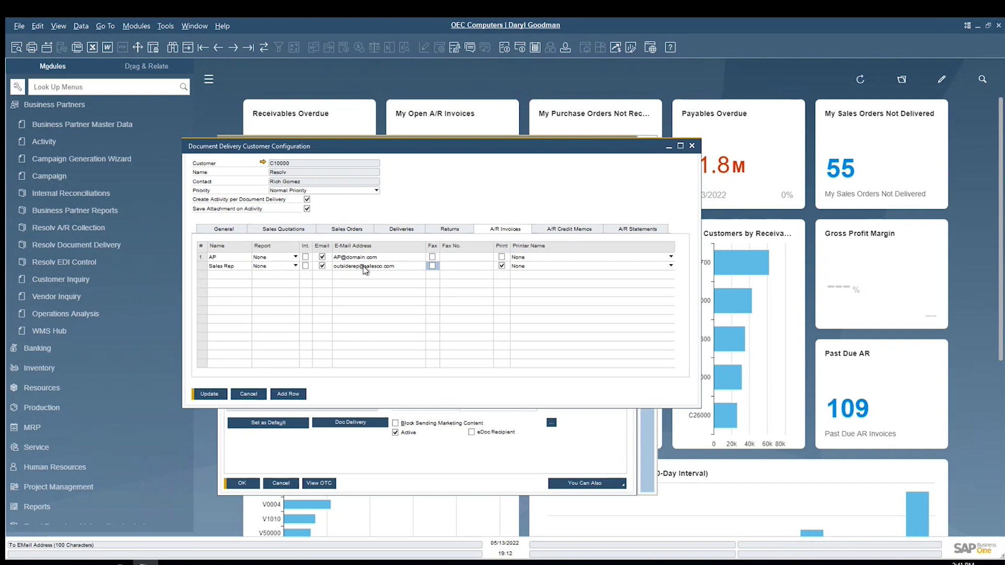
pyautogui.click(210, 395)
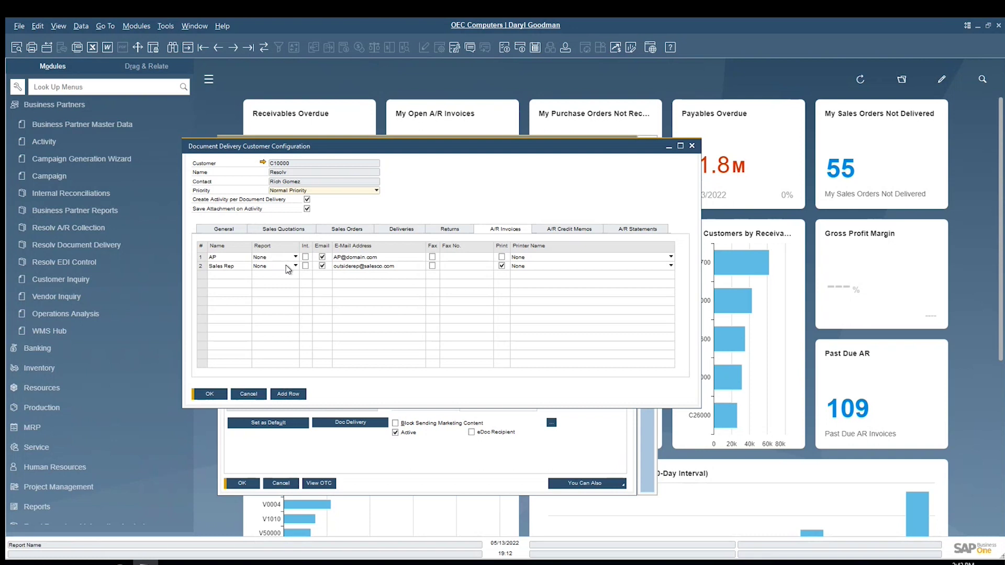
# Step: Assign the SBODEMOUS Sales Return.rpt report to the Sales Rep recipient and AIT_PickList.rpt to the AP recipient
pyautogui.click(287, 265)
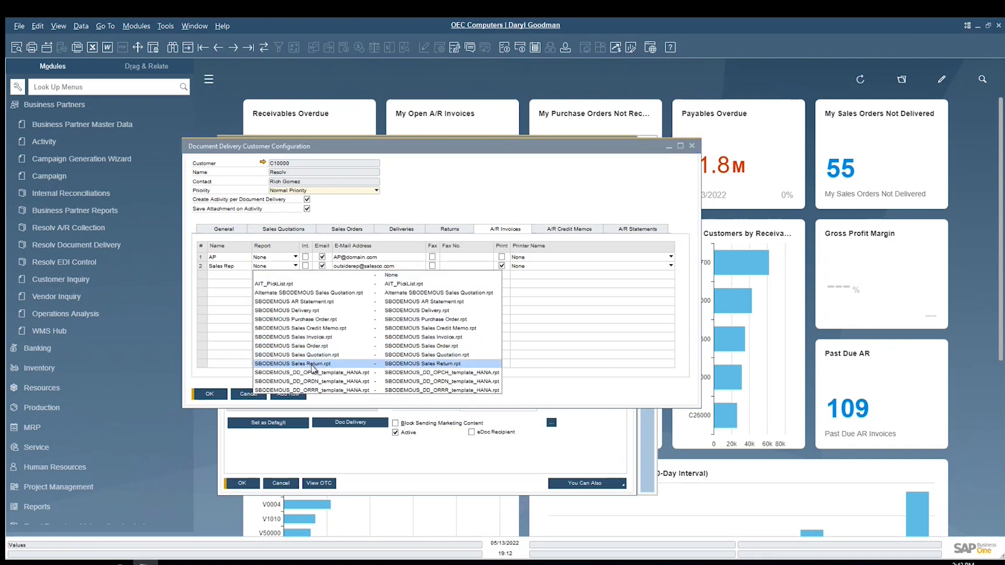
pyautogui.click(311, 364)
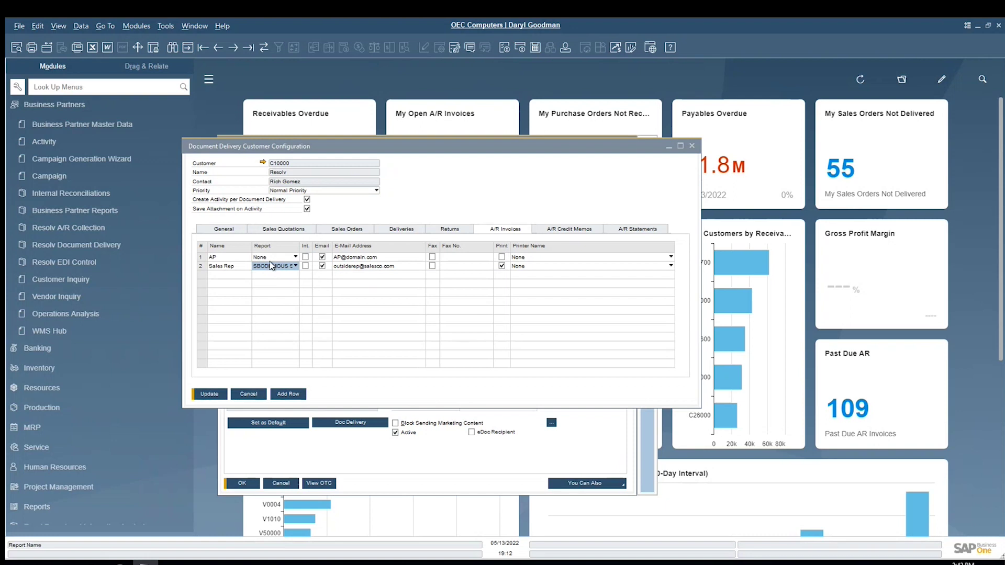
pyautogui.click(272, 261)
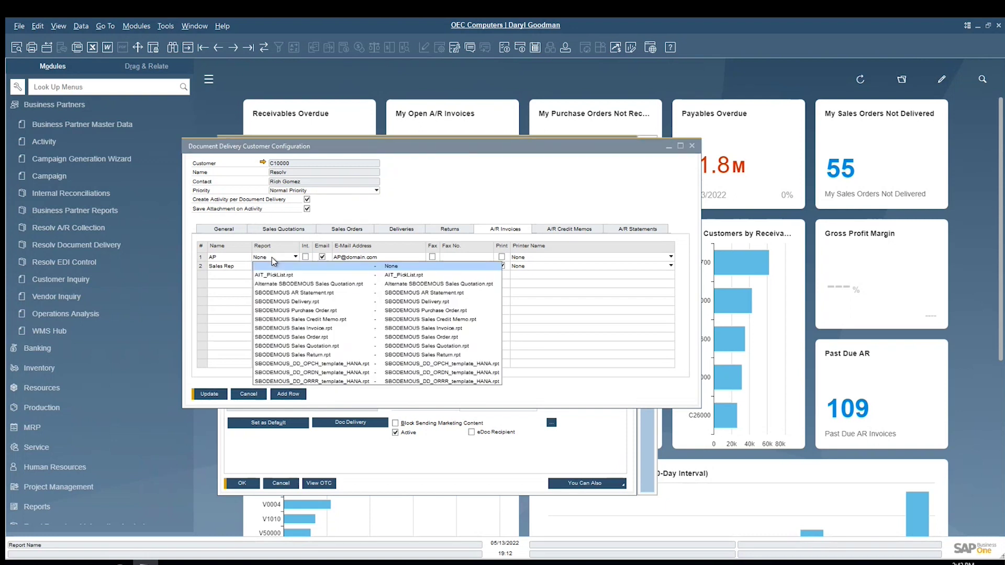
pyautogui.click(281, 265)
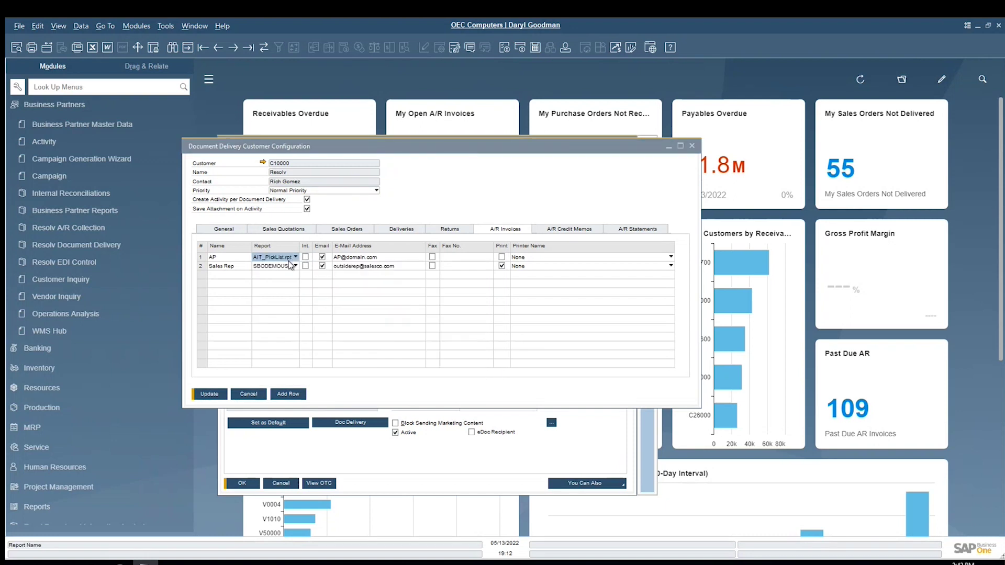
# Step: Assign SBODEMOUS Sales Invoice.rpt to AP and Alternate SBODEMOUS Sales Quotation.rpt to Sales Rep, save the configuration, and close the business partner record
pyautogui.click(277, 260)
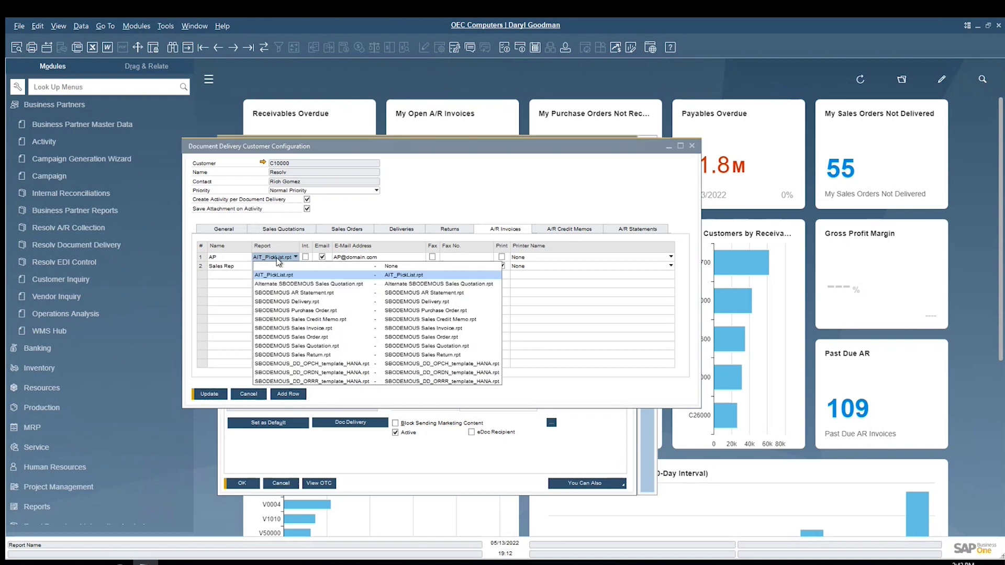
pyautogui.click(305, 328)
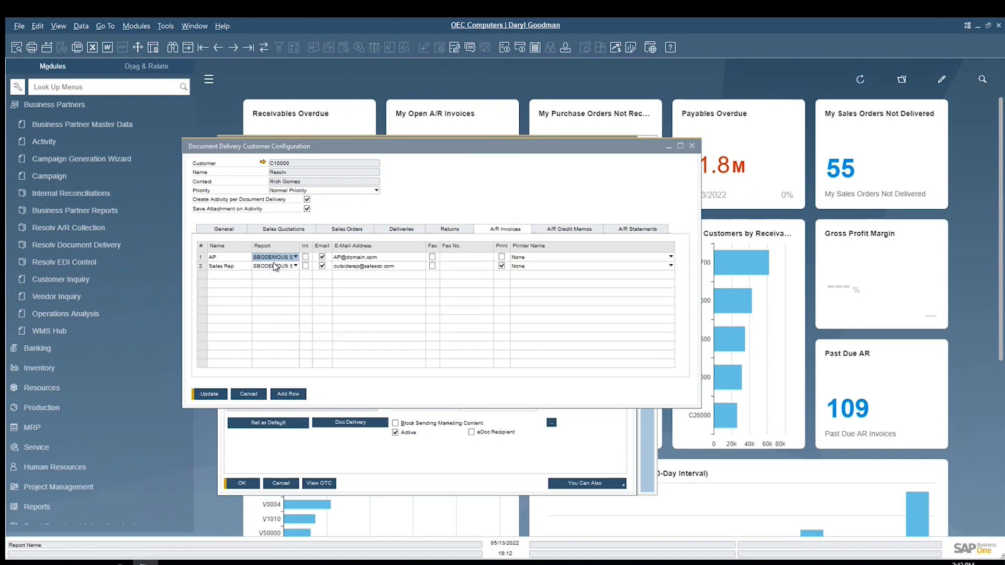
pyautogui.click(278, 267)
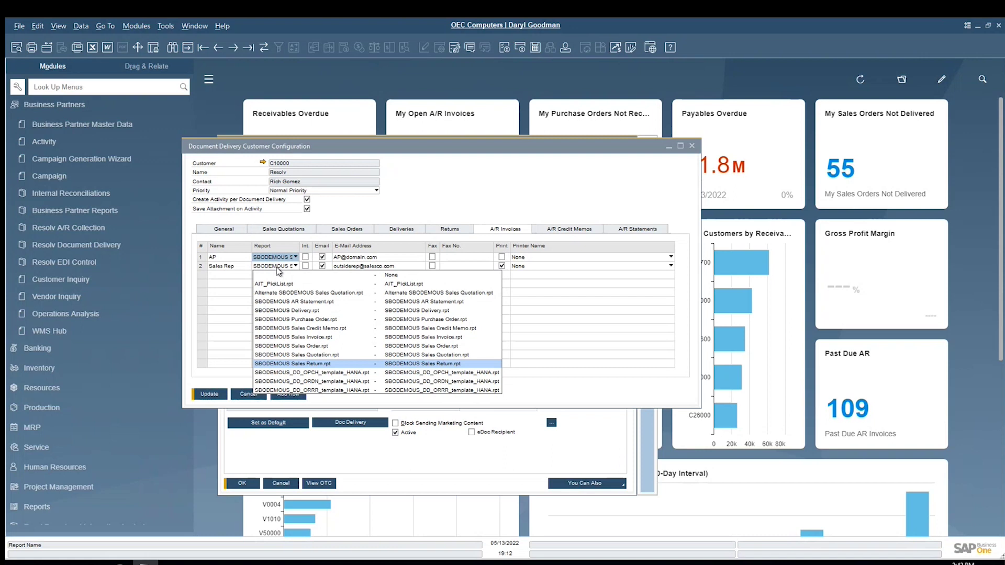
pyautogui.click(283, 293)
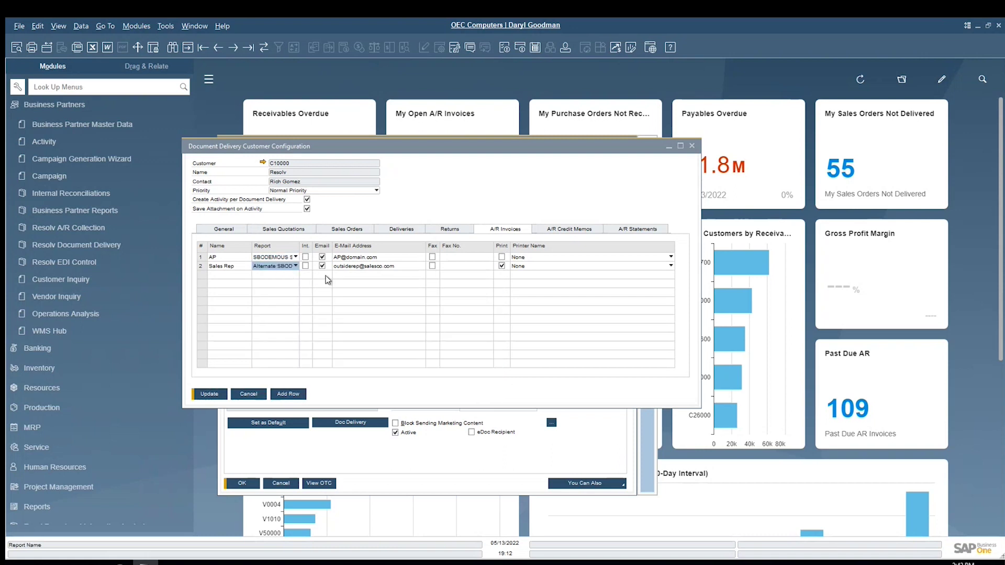
pyautogui.click(210, 393)
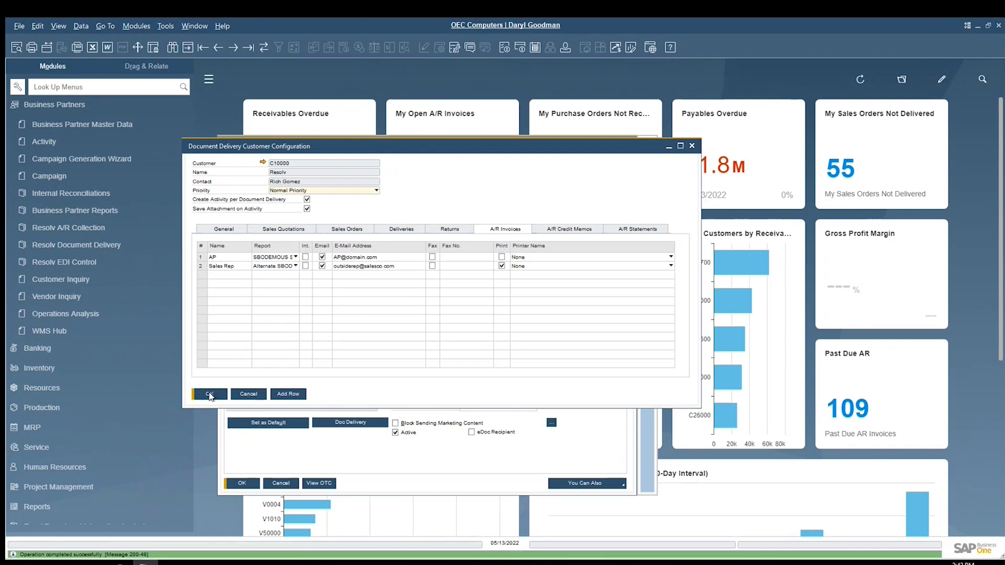
pyautogui.click(209, 394)
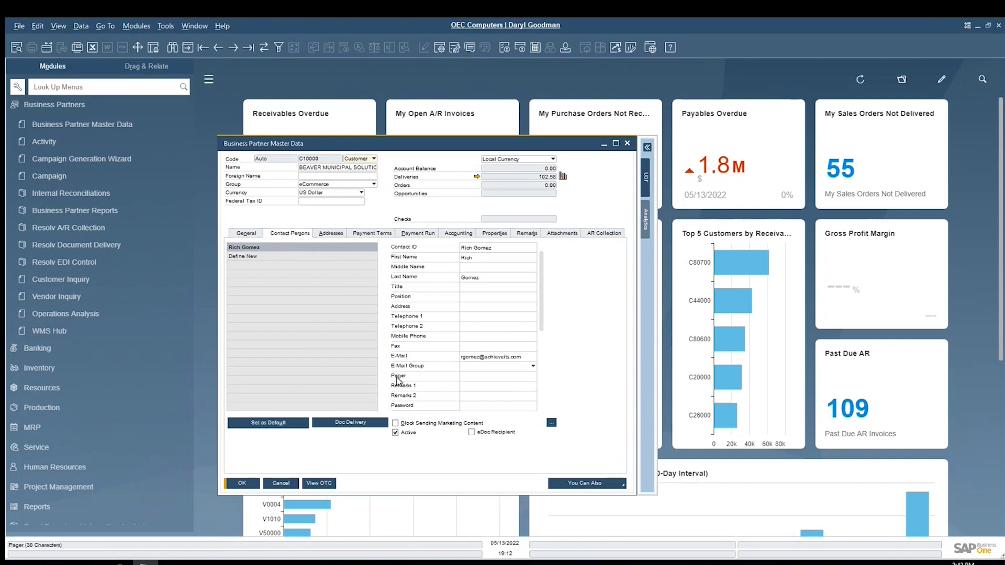
pyautogui.click(284, 484)
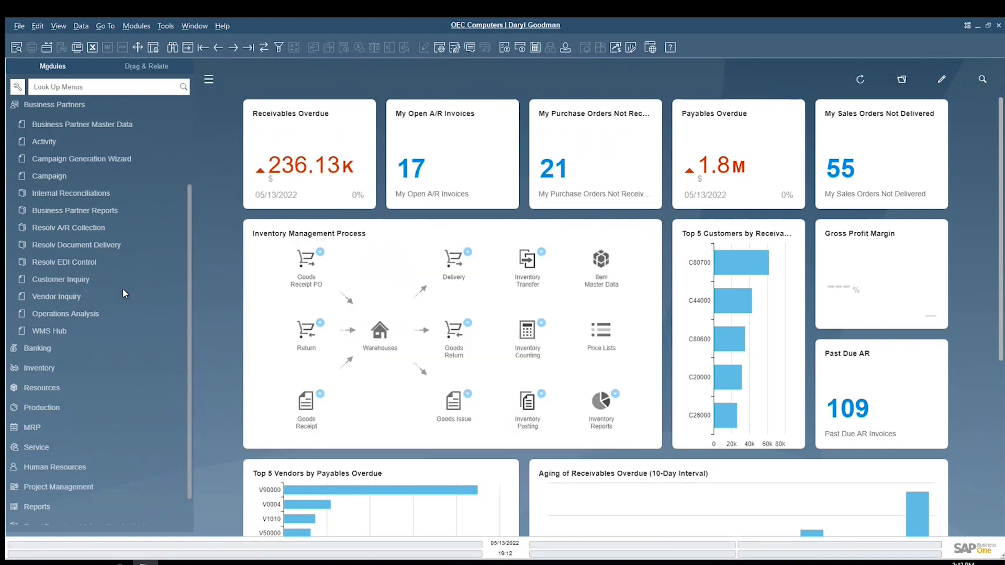
# Step: Open the Document Delivery subject and body entry from the Resolv setup and show the Sales A/R template for A/R Invoices
pyautogui.scroll(2, 104, 273)
pyautogui.scroll(1, 98, 263)
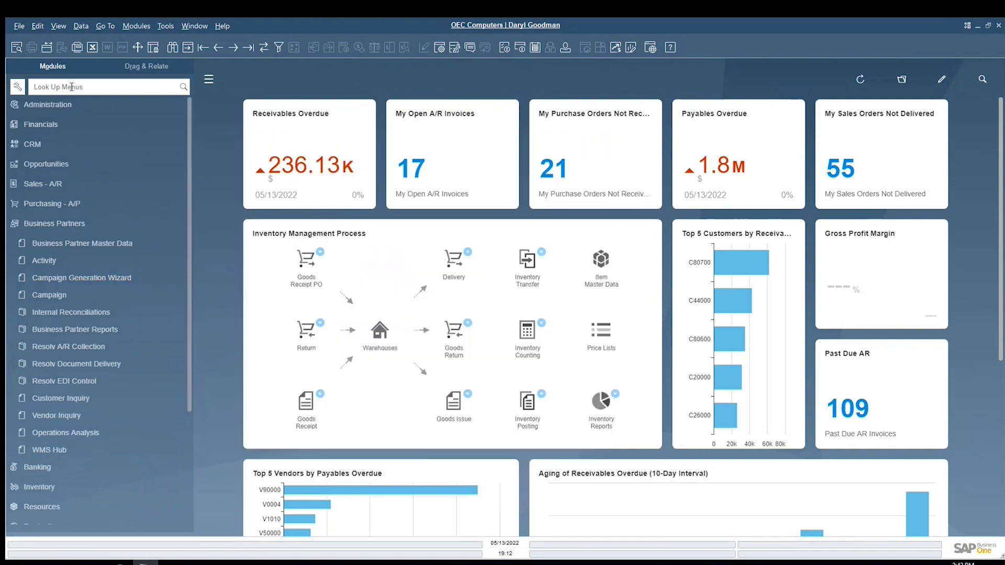
pyautogui.click(52, 104)
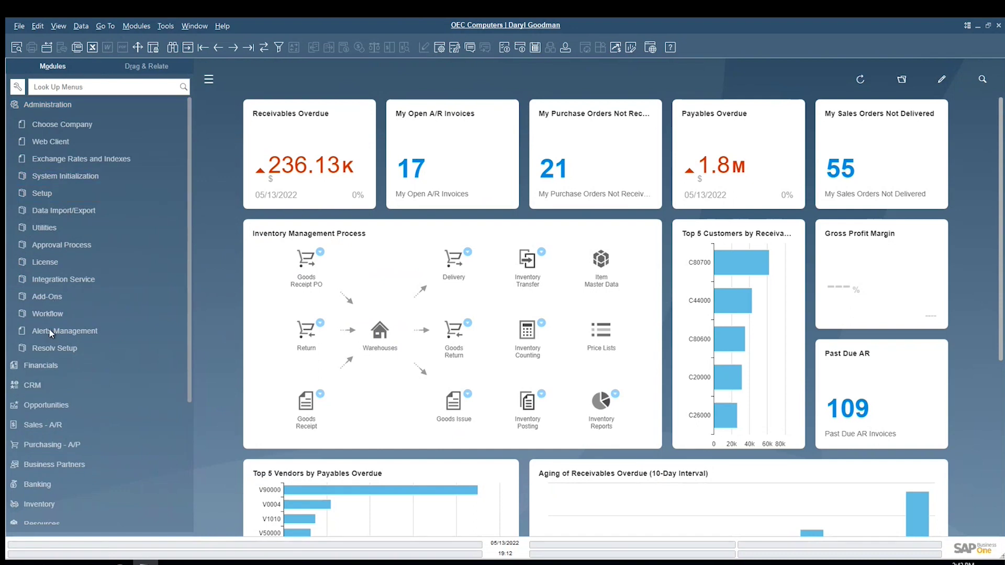
pyautogui.click(46, 346)
pyautogui.scroll(-4, 47, 346)
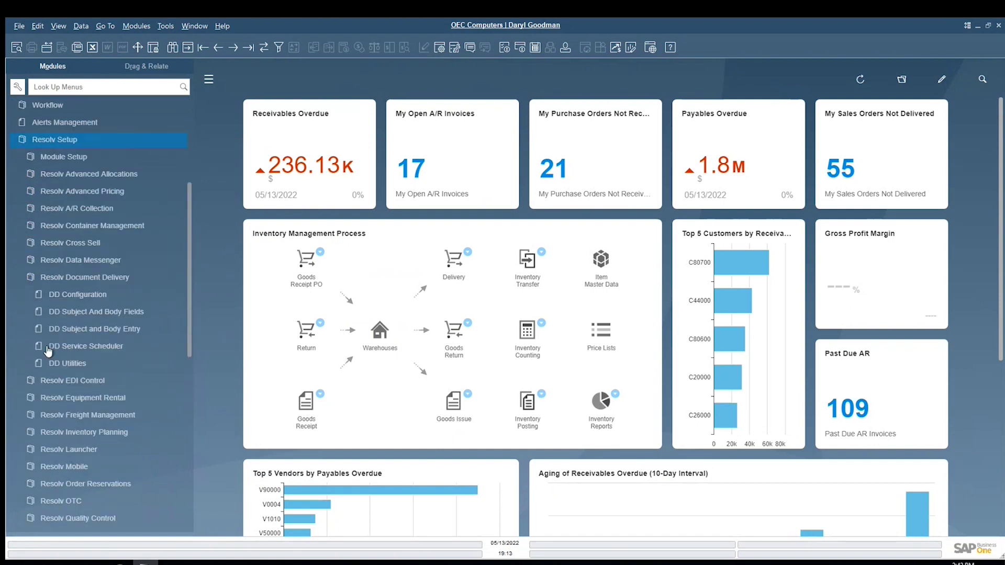
pyautogui.click(96, 330)
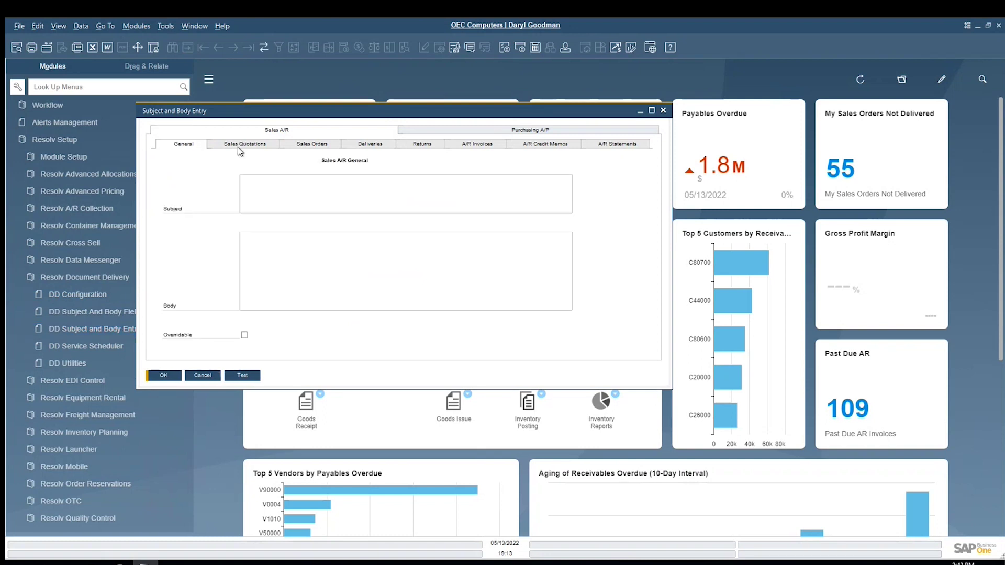
pyautogui.click(474, 147)
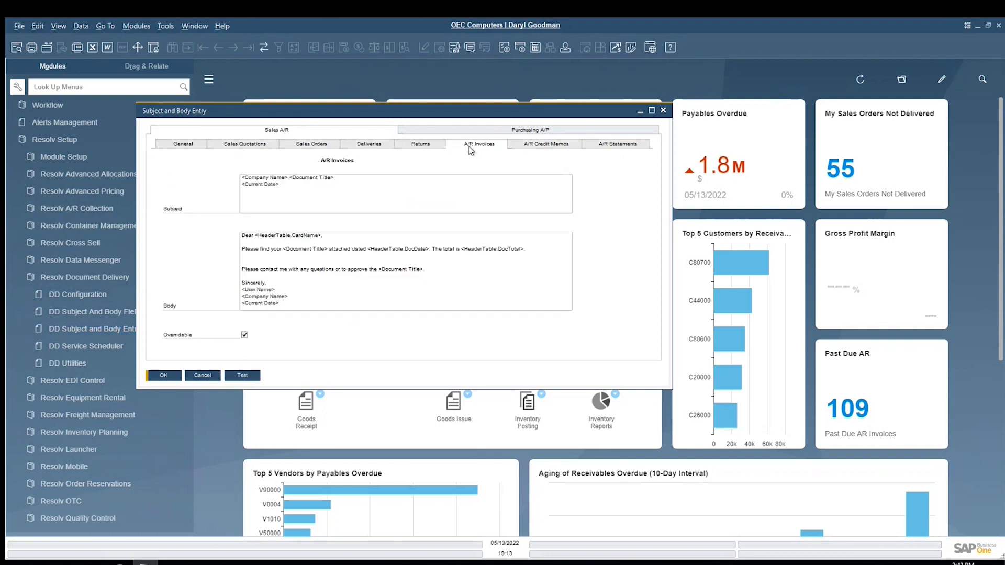
# Step: Test the A/R Invoices email body and subject templates to preview their resolved text, dismissing each preview
pyautogui.click(290, 187)
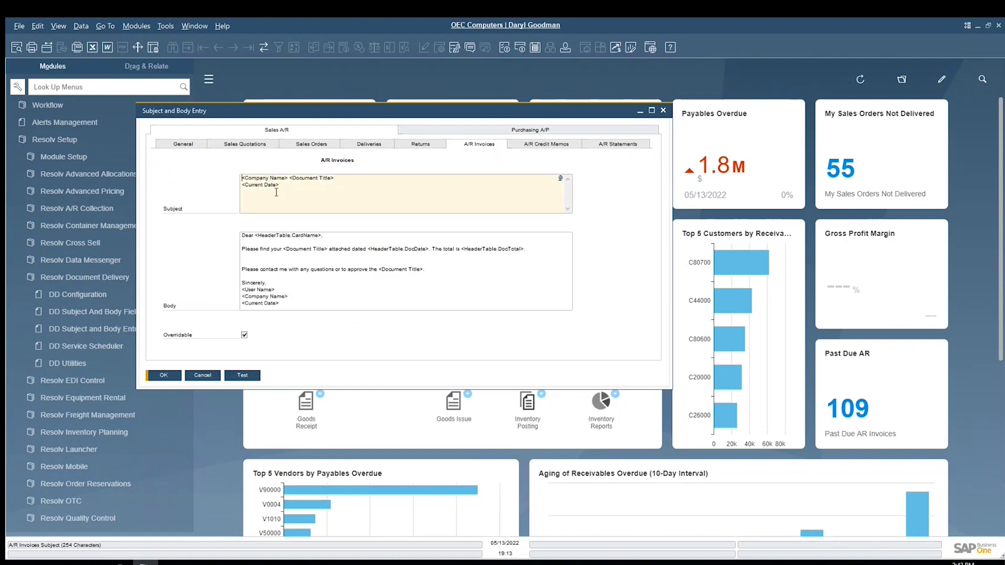
pyautogui.click(351, 237)
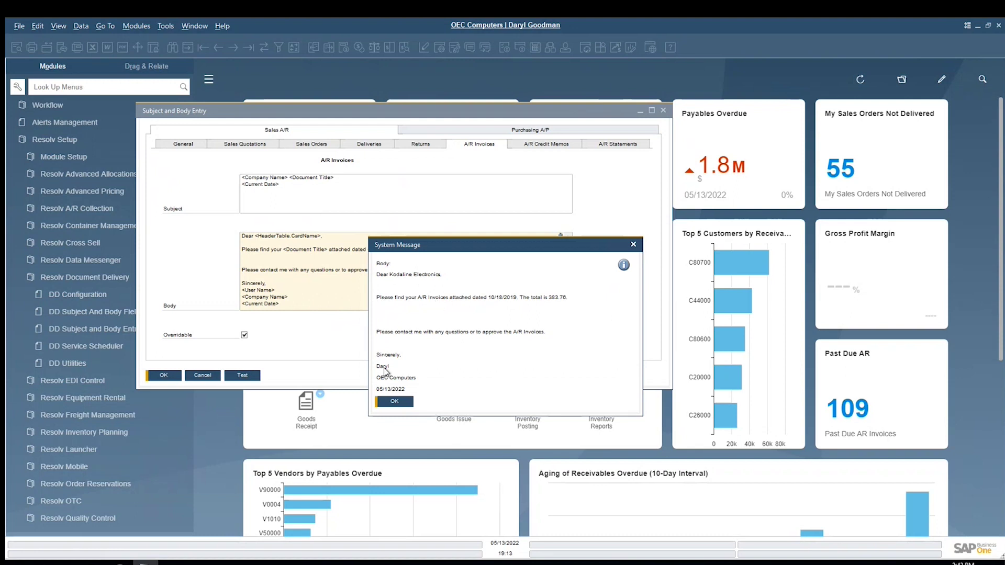
pyautogui.click(394, 402)
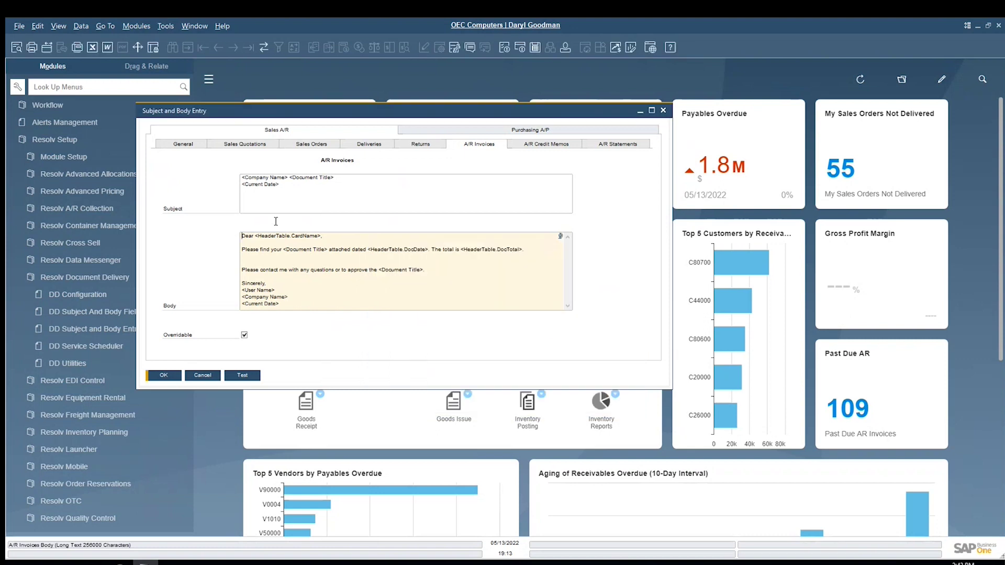
pyautogui.click(242, 375)
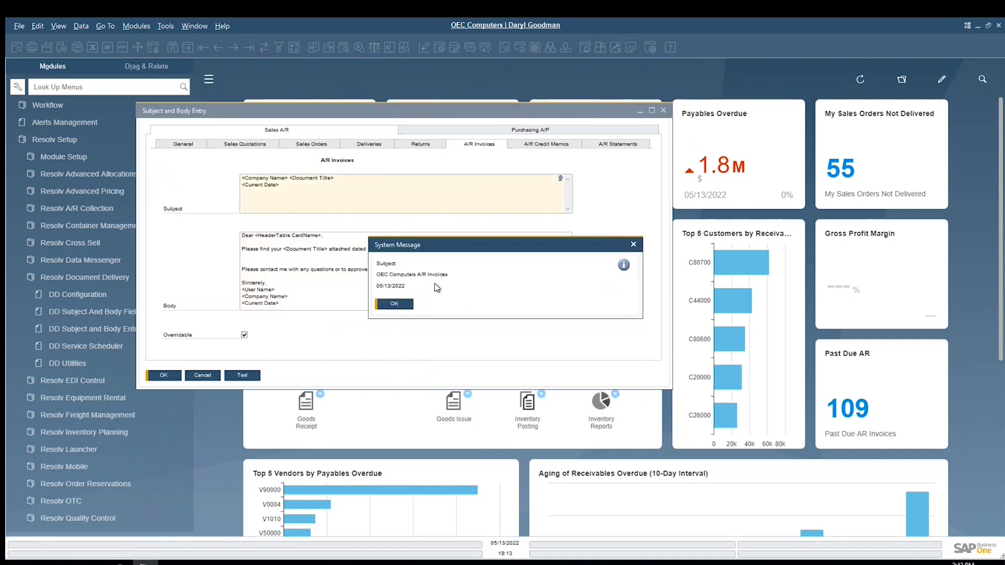
pyautogui.click(397, 308)
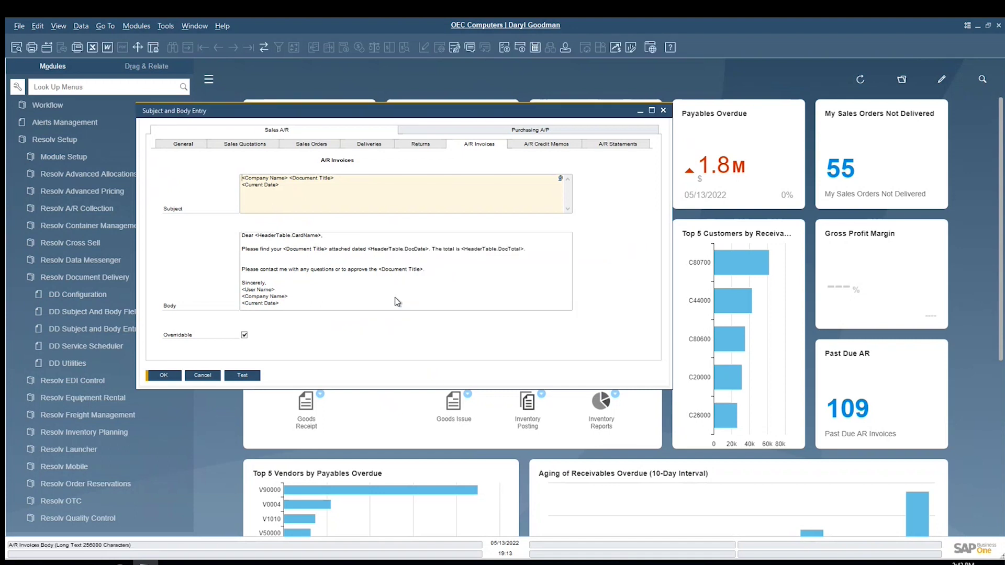
# Step: Review the business partner contact fields that can be inserted into the A/R Invoices subject, and leave the selection without choosing one
pyautogui.rightClick(360, 185)
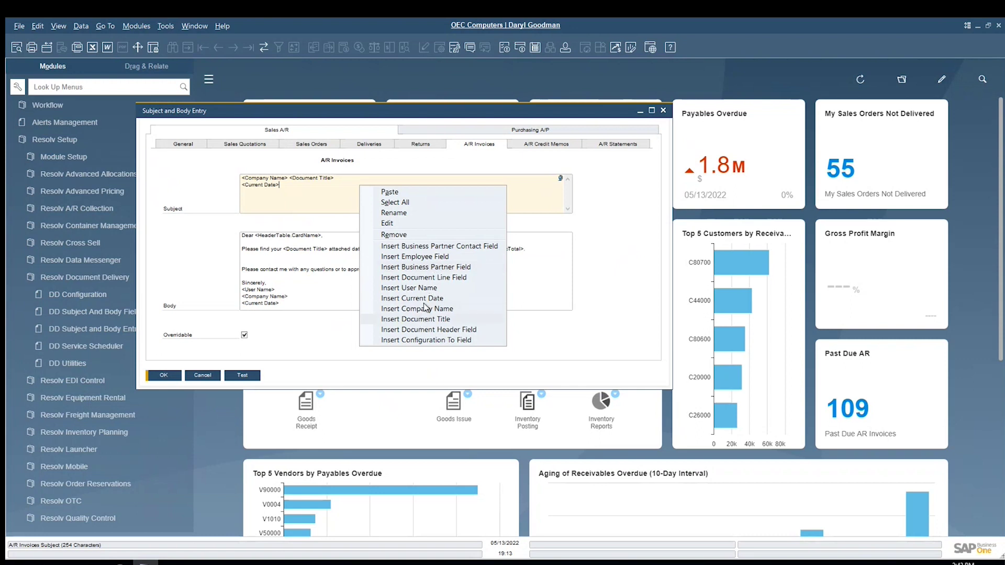
pyautogui.click(438, 247)
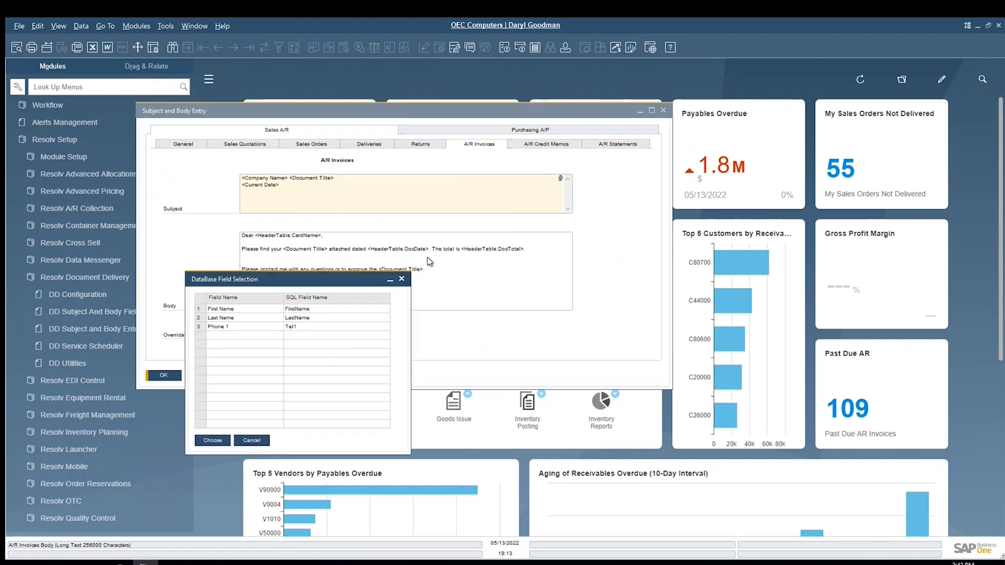
pyautogui.click(252, 441)
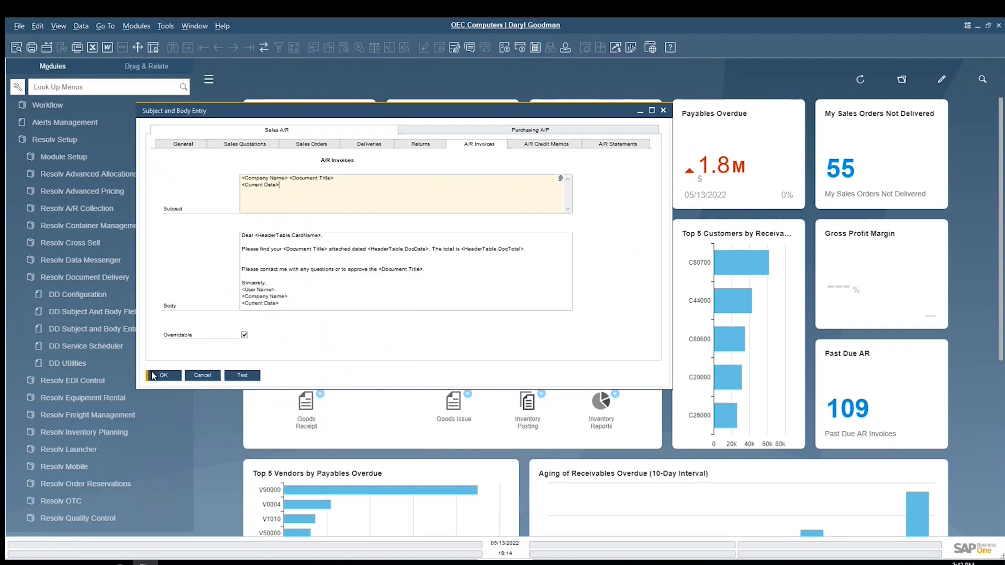
# Step: Review the document header, line, card code, contact and employee fields in Subject And Body Fields, and close both template windows without saving
pyautogui.click(100, 313)
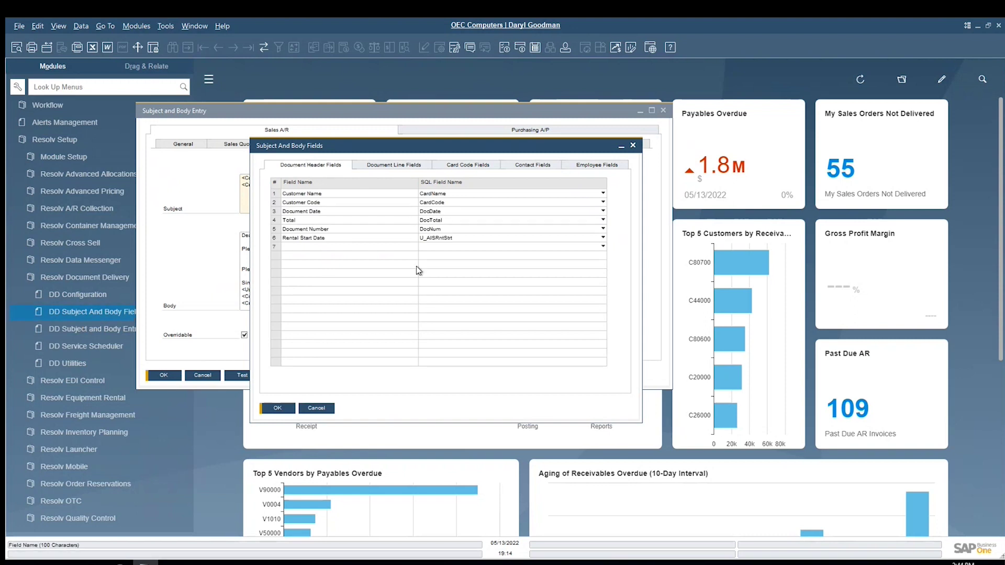
pyautogui.click(458, 241)
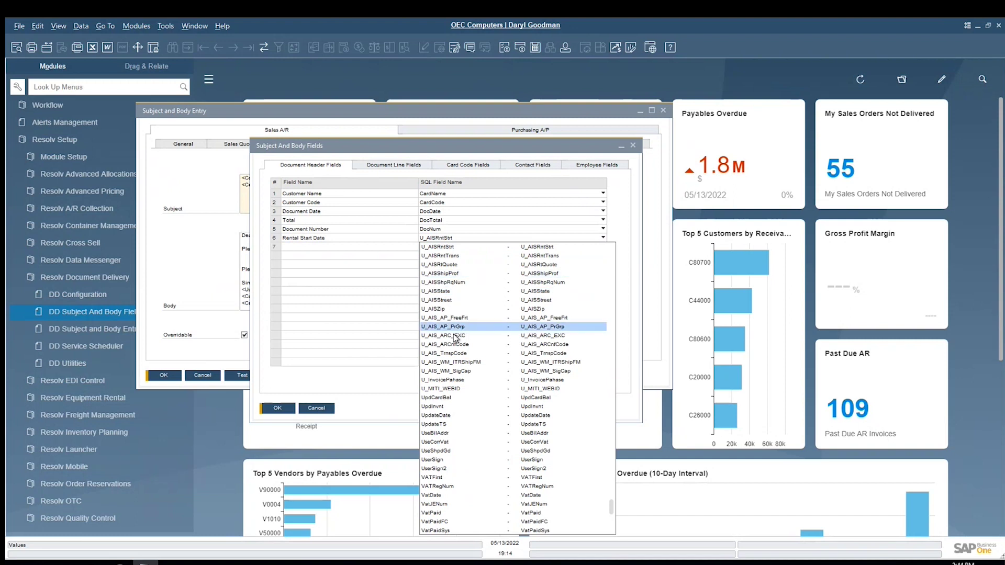
pyautogui.click(389, 167)
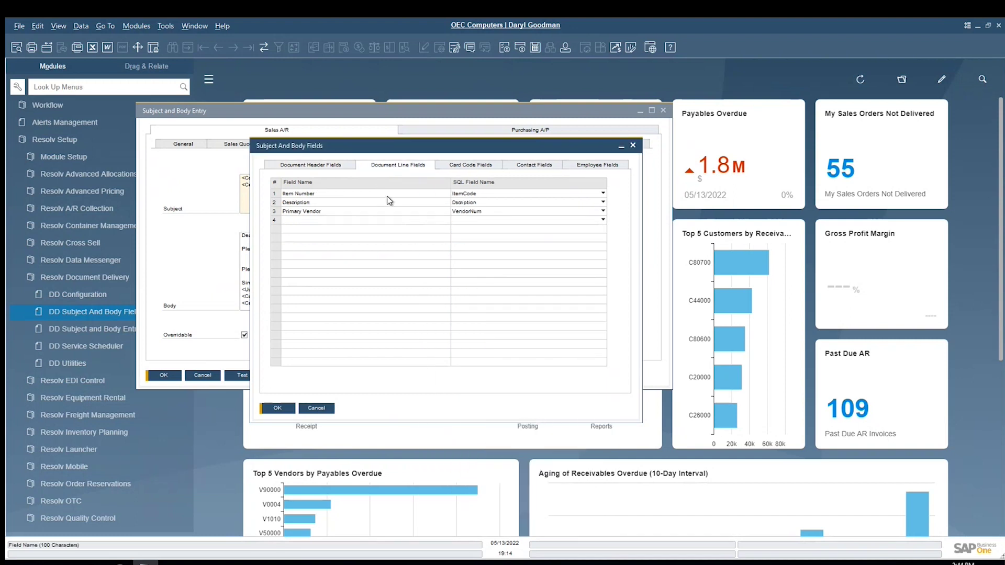
pyautogui.click(455, 167)
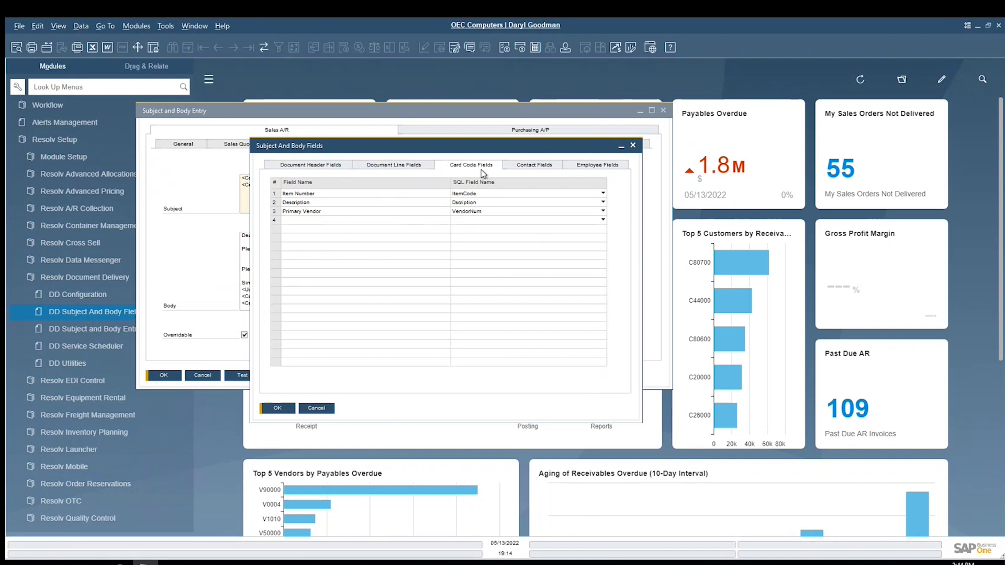
pyautogui.click(528, 168)
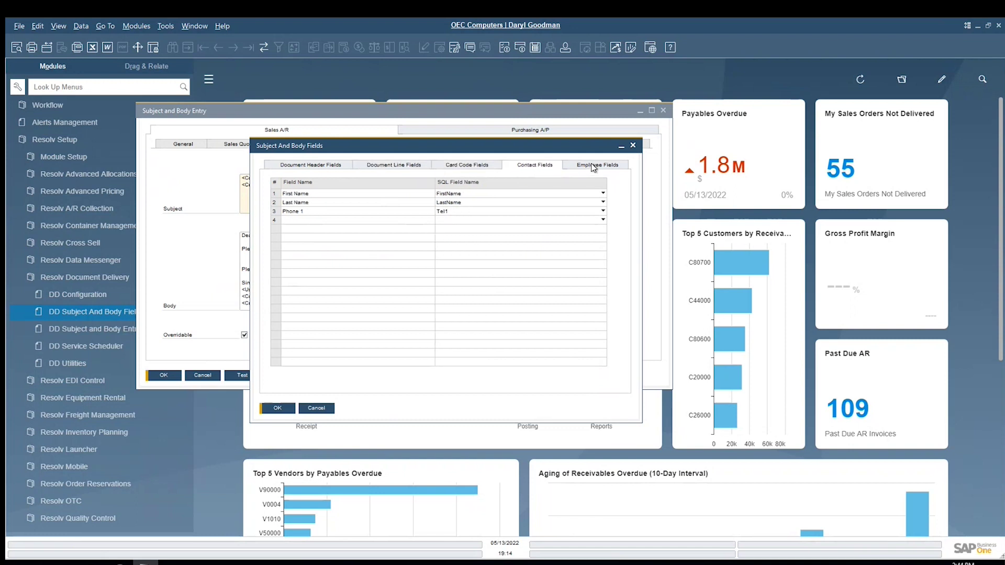
pyautogui.click(596, 166)
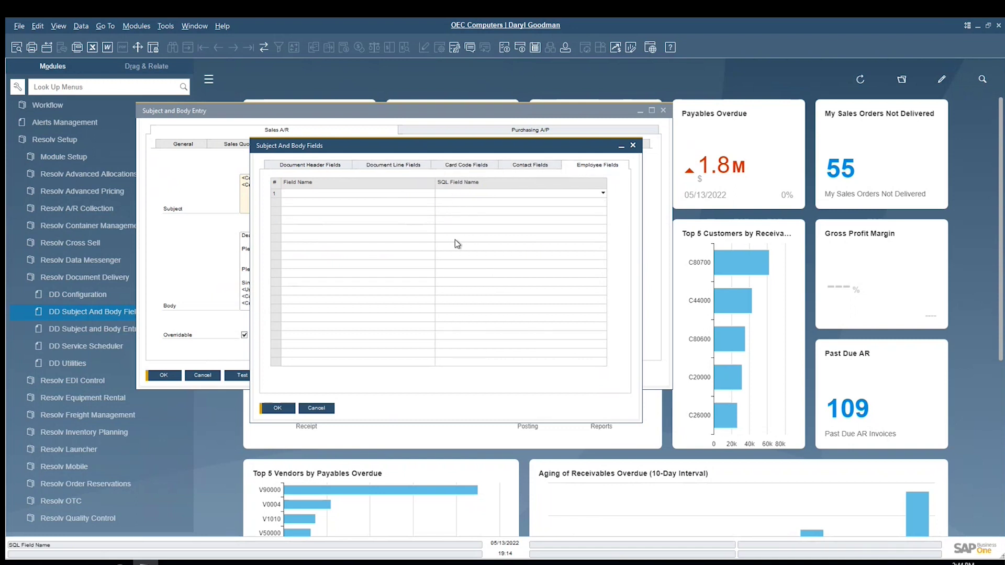
pyautogui.click(451, 198)
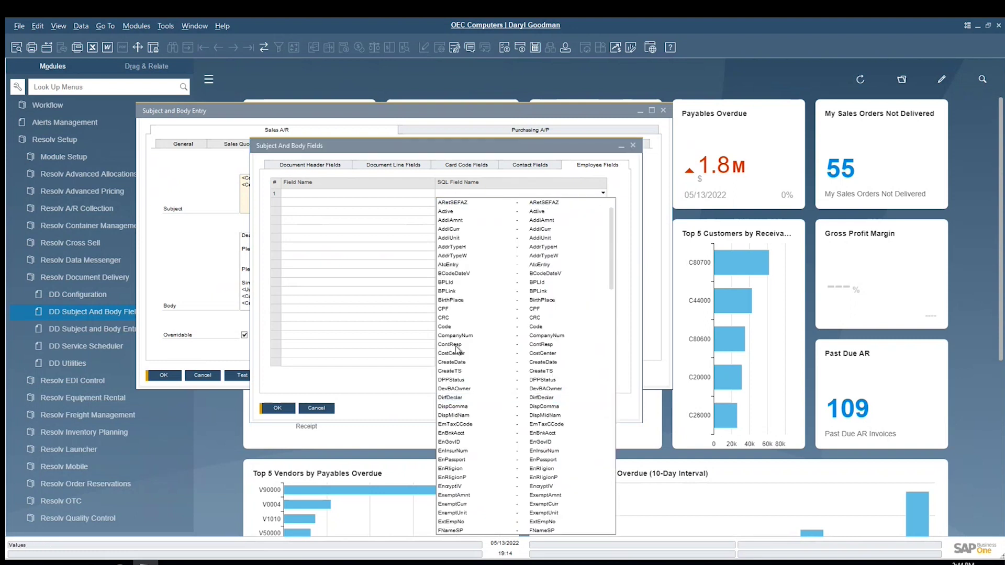
pyautogui.click(371, 393)
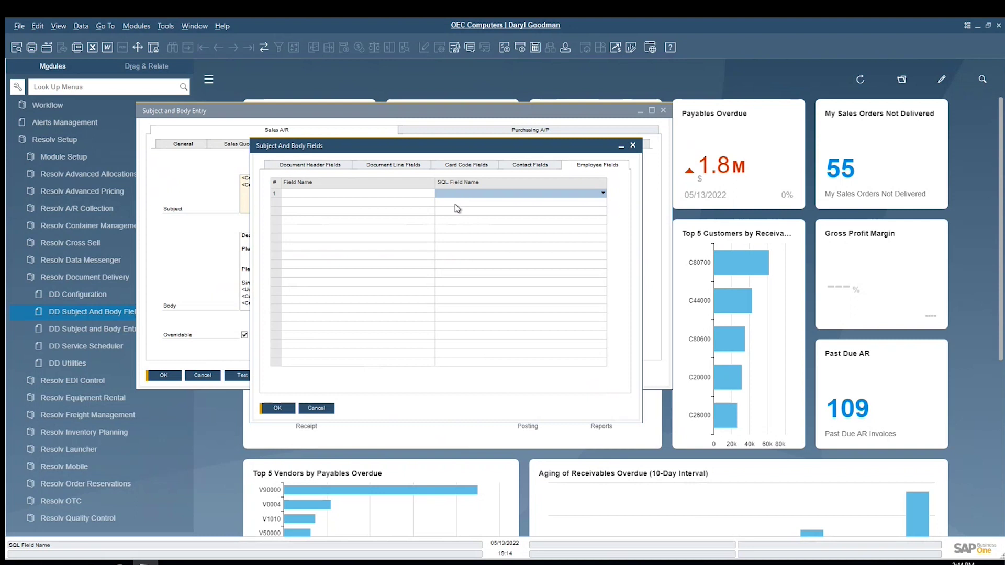
pyautogui.click(316, 409)
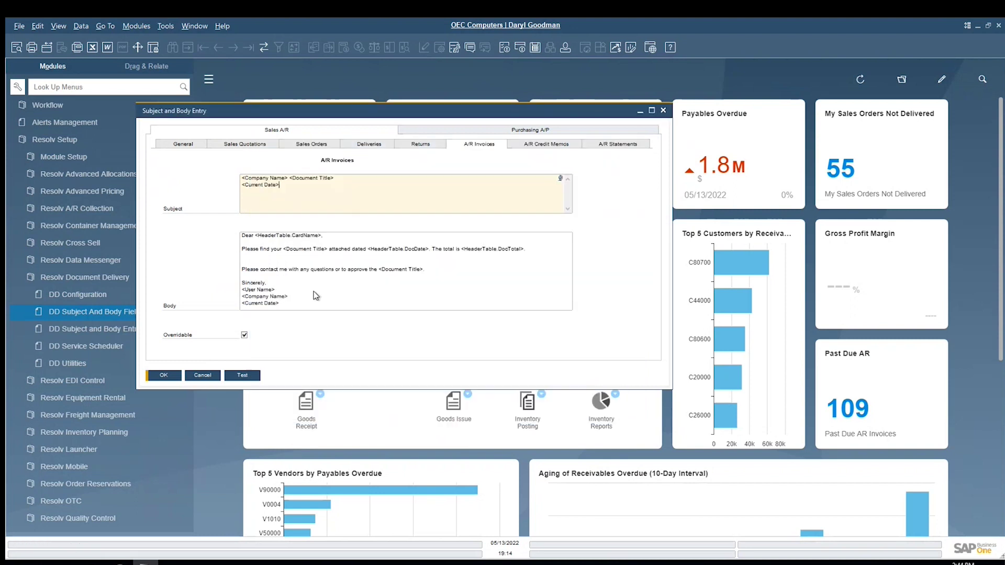
pyautogui.click(202, 376)
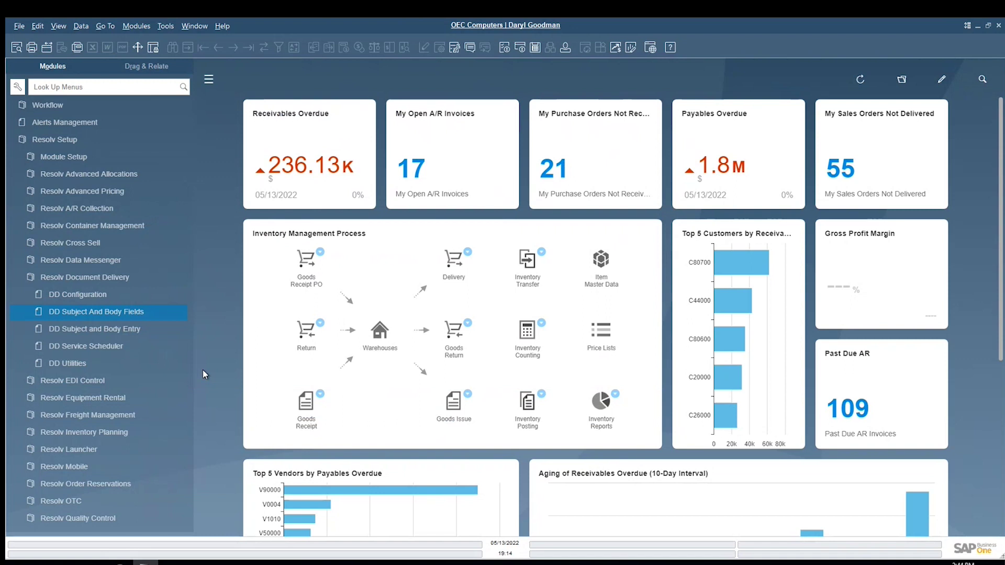
# Step: Open the Data Messenger configuration from the Resolv setup, collapsing the Document Delivery entries
pyautogui.click(71, 276)
pyautogui.click(95, 260)
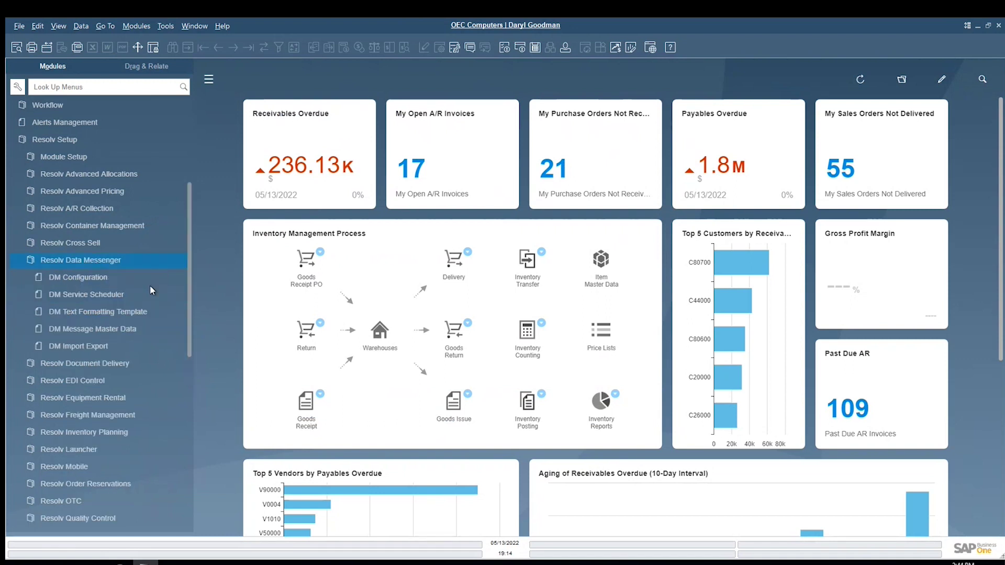
pyautogui.click(98, 277)
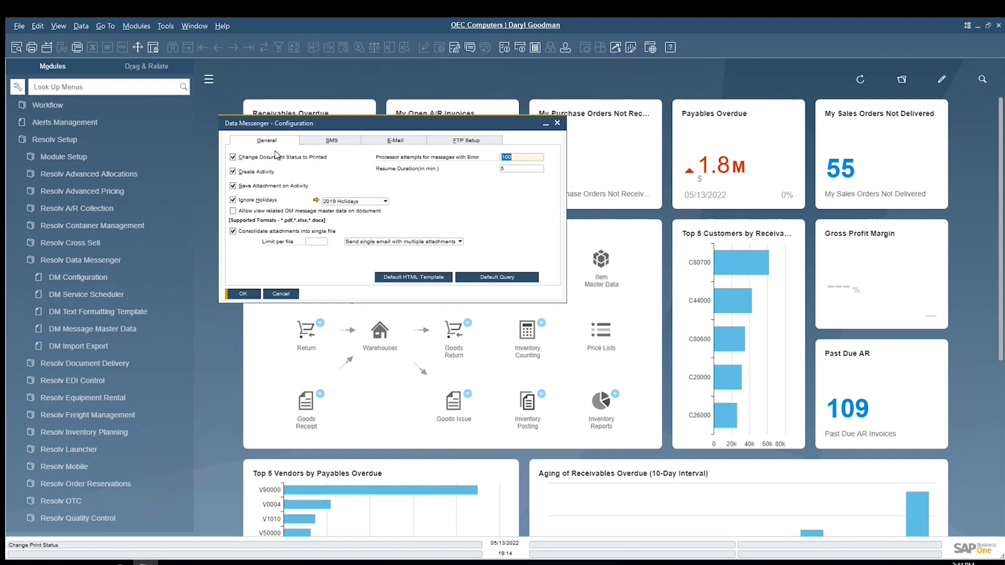
# Step: Review the FTP, e-mail and SMS settings of the Data Messenger configuration, including the email sending methods, and close it without saving
pyautogui.click(467, 143)
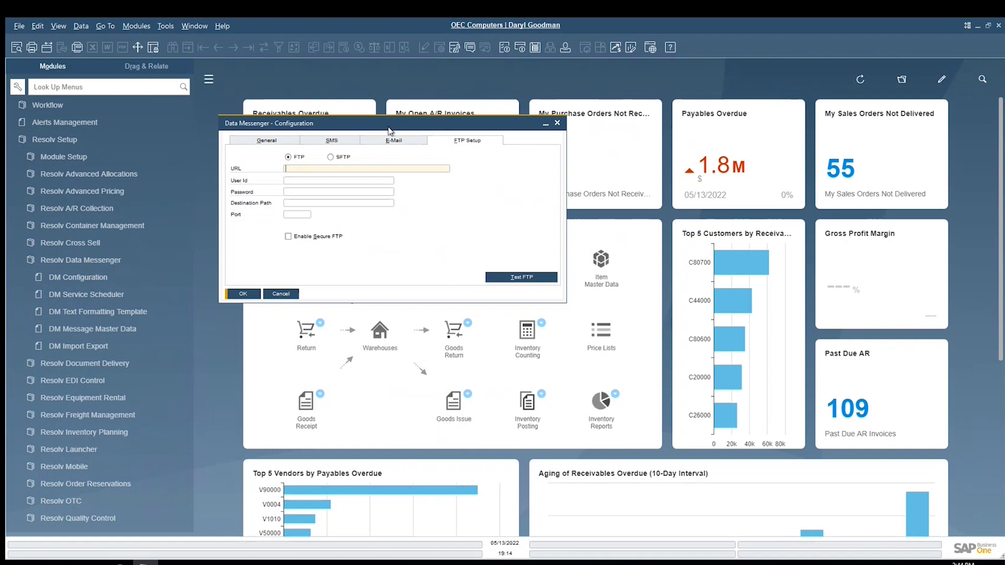
pyautogui.click(386, 143)
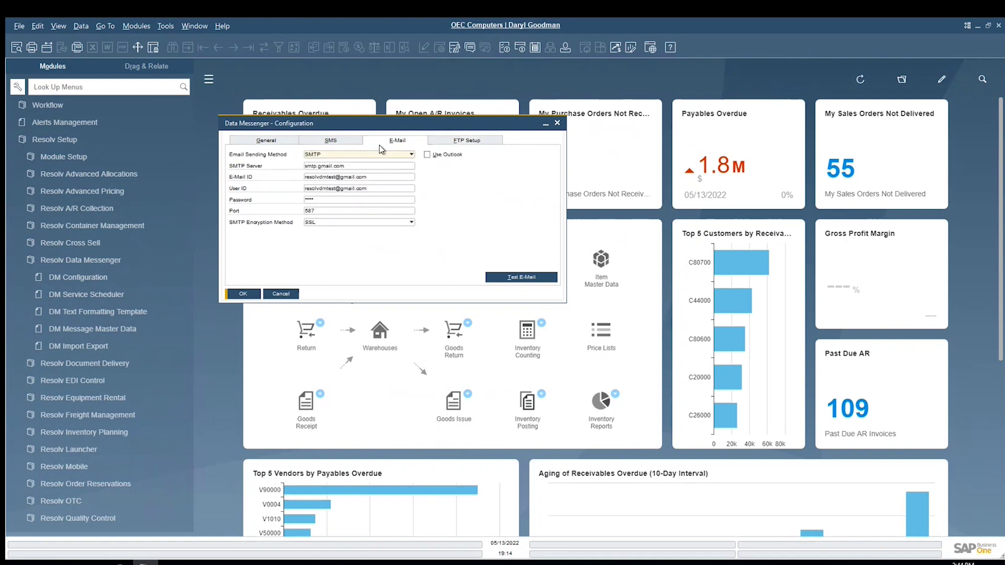
pyautogui.click(334, 157)
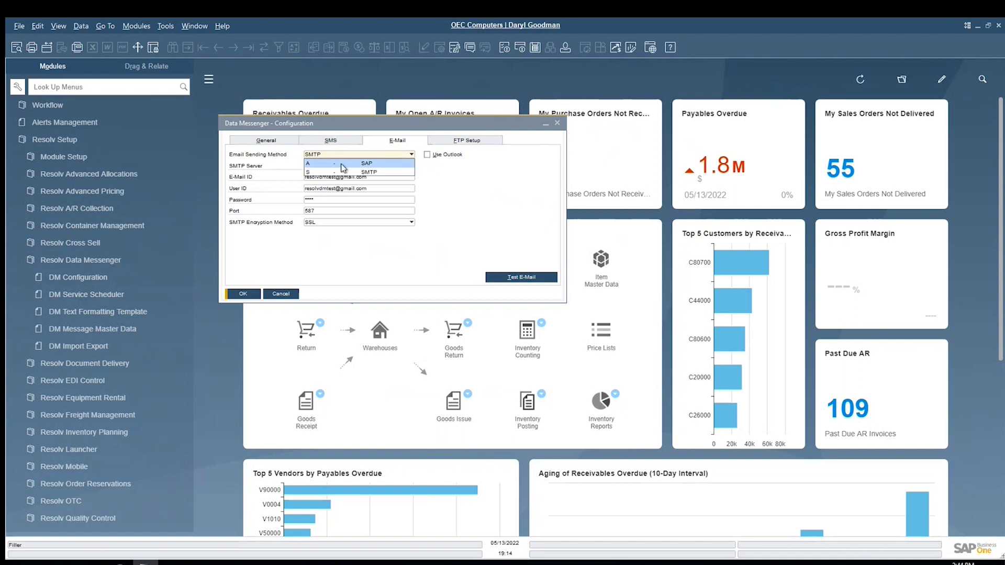
pyautogui.click(444, 159)
pyautogui.click(332, 141)
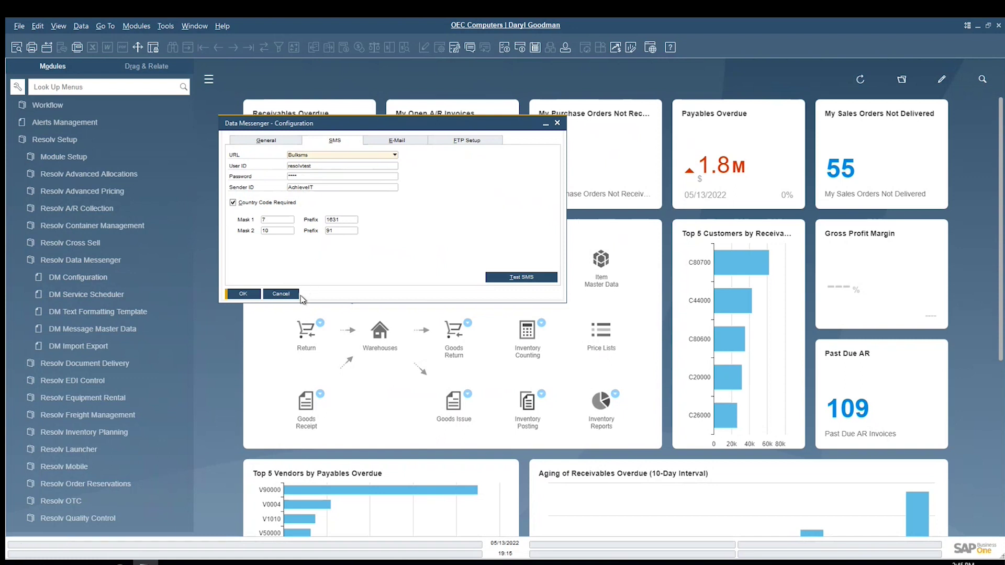
pyautogui.click(281, 294)
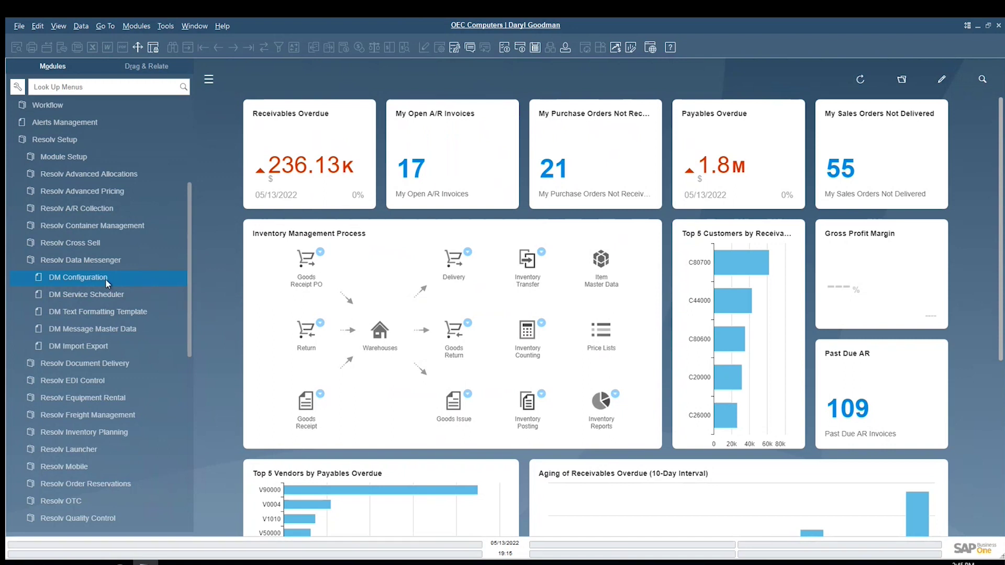
# Step: Open the DM Message Master Data, show message 1 for AR invoices, and review the standard document types it can use
pyautogui.click(109, 328)
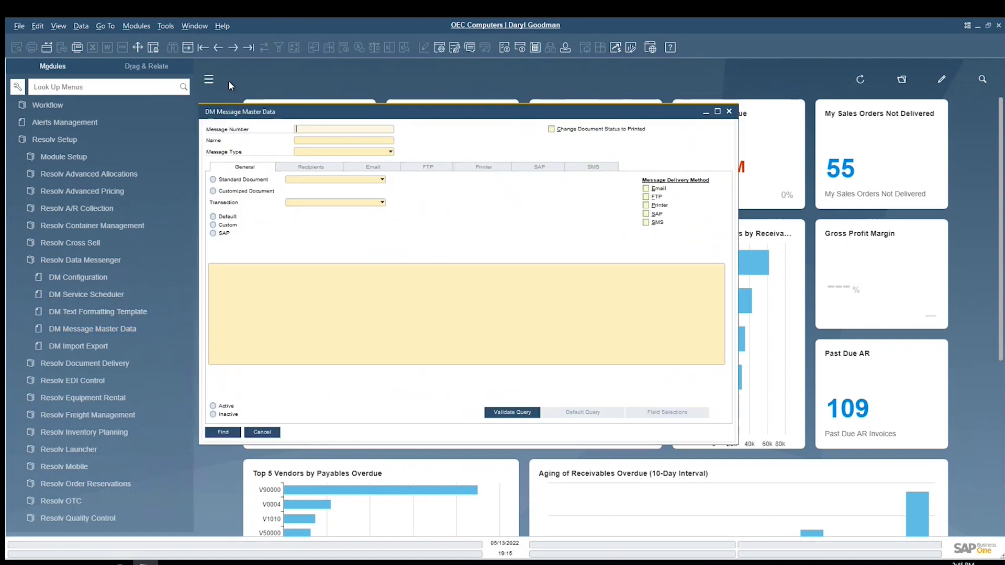
pyautogui.click(299, 183)
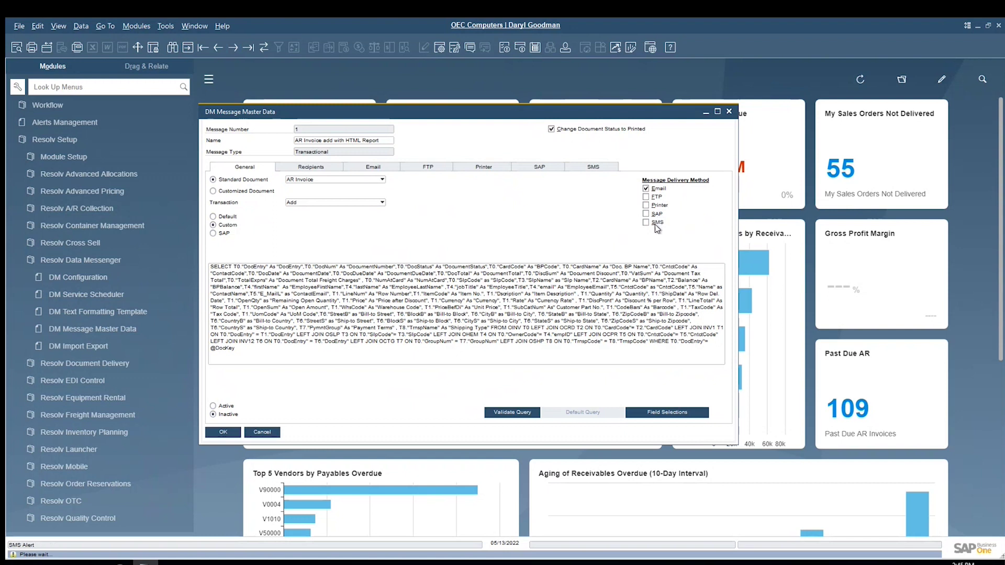
pyautogui.click(382, 179)
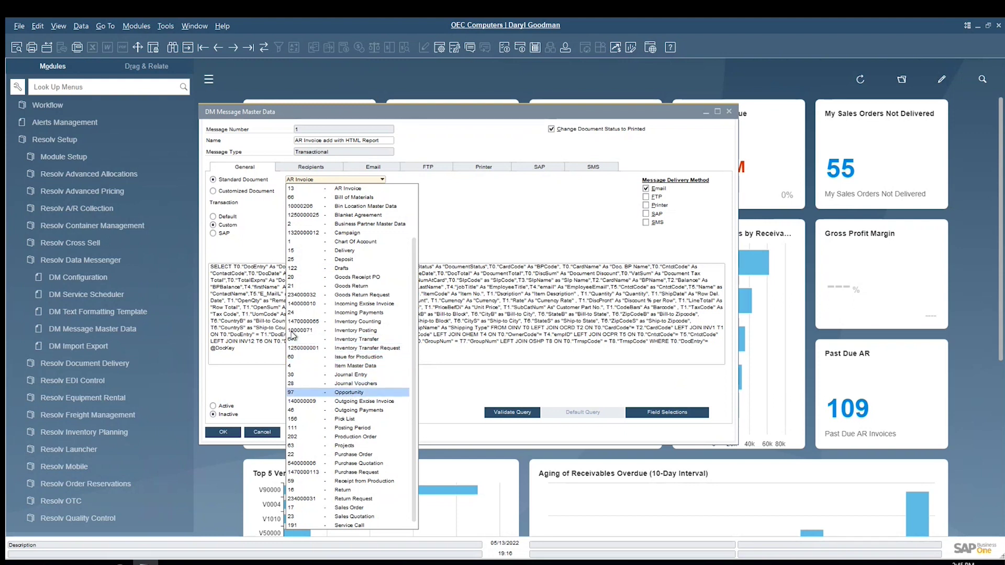
pyautogui.click(285, 187)
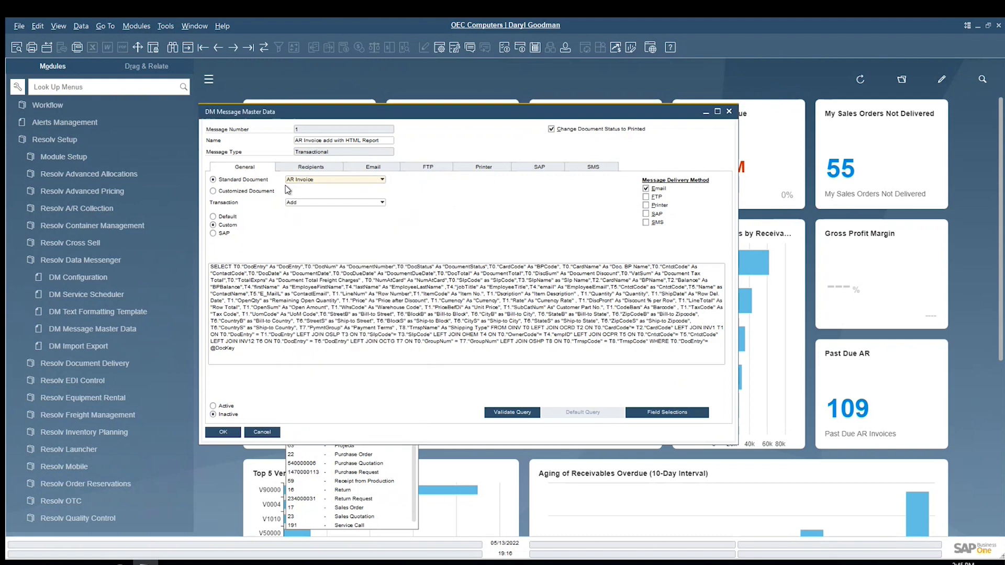
# Step: Switch message 1 to Customized Document and back to Standard Document, and look through the available transaction triggers
pyautogui.click(226, 192)
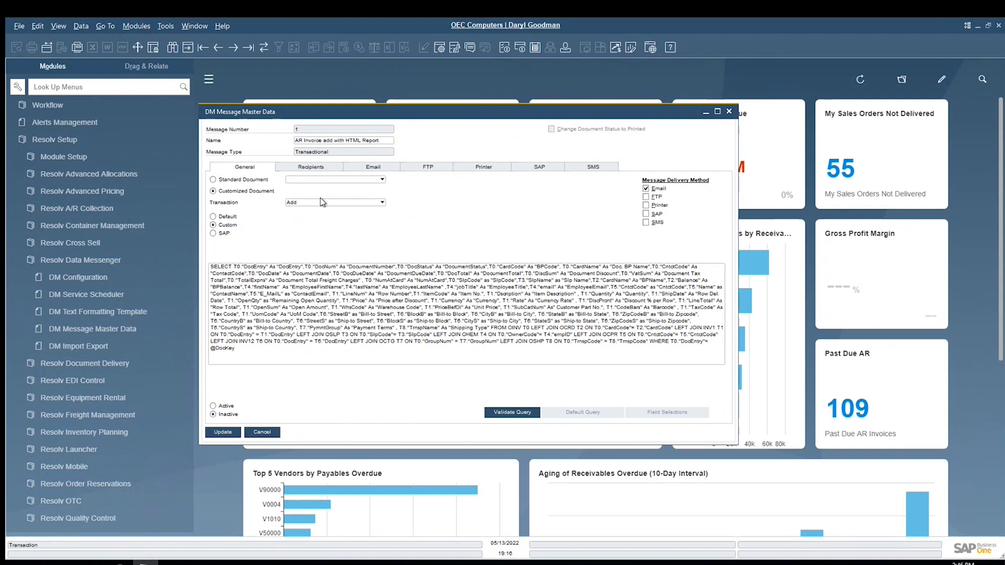
pyautogui.click(223, 180)
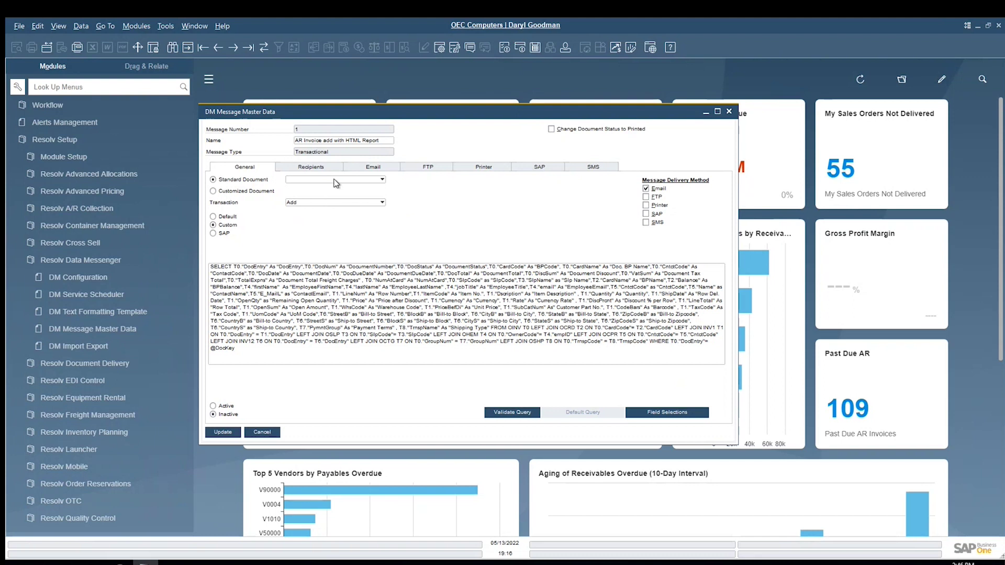
pyautogui.click(314, 202)
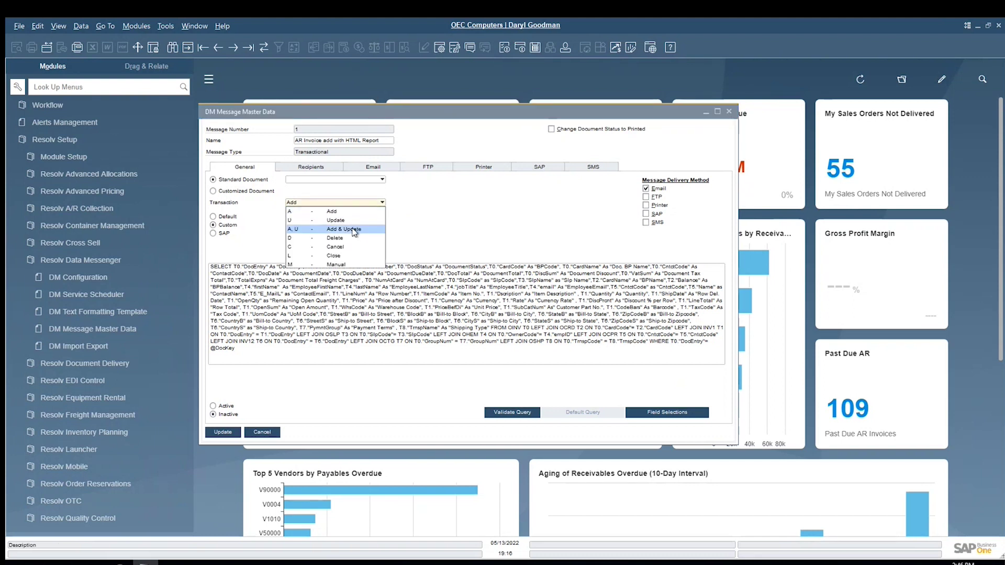
pyautogui.click(452, 212)
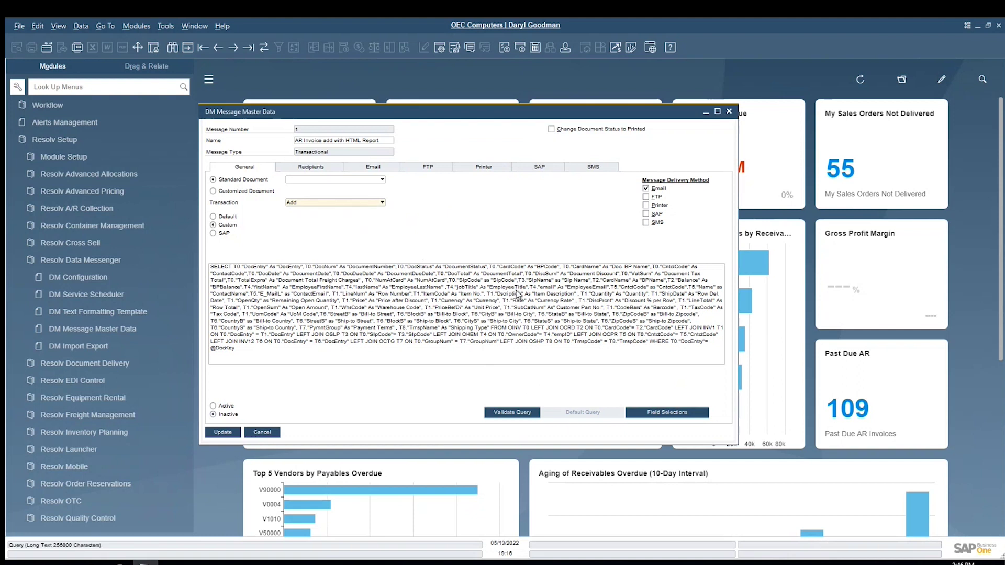
# Step: Set message 1's standard document to AP Invoice and try to open its field selections
pyautogui.click(658, 416)
pyautogui.click(395, 306)
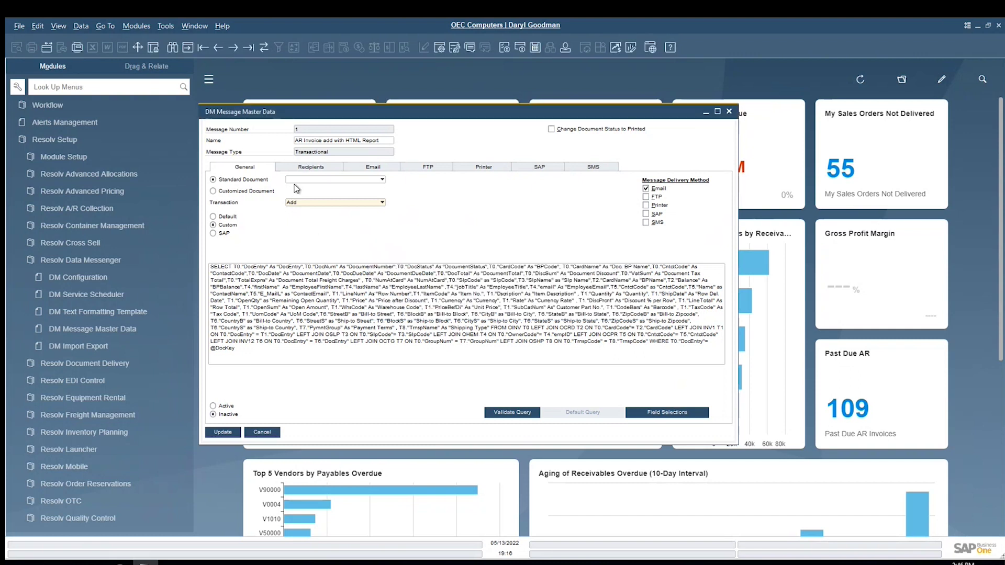
pyautogui.click(295, 180)
pyautogui.press('b')
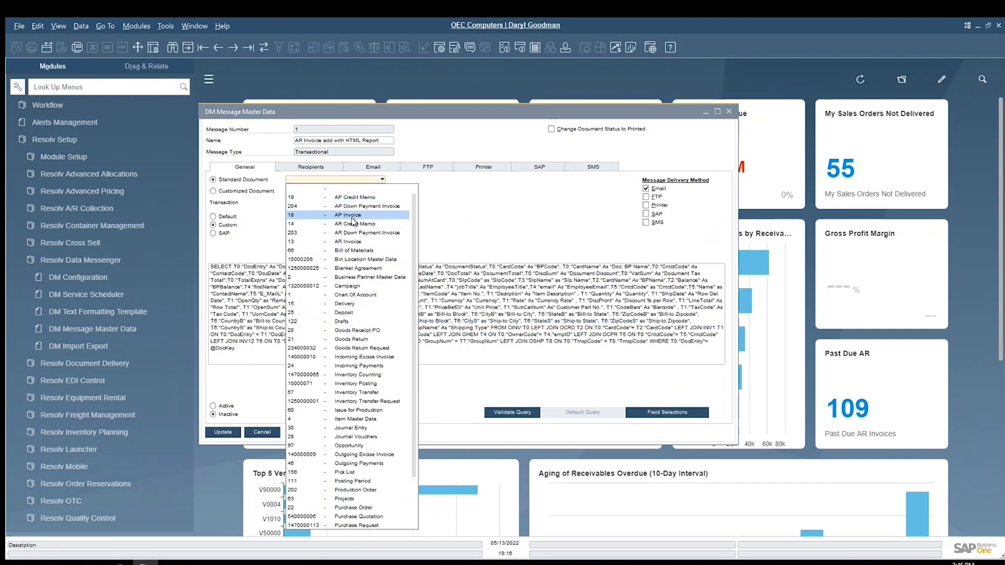
pyautogui.click(349, 215)
pyautogui.click(652, 414)
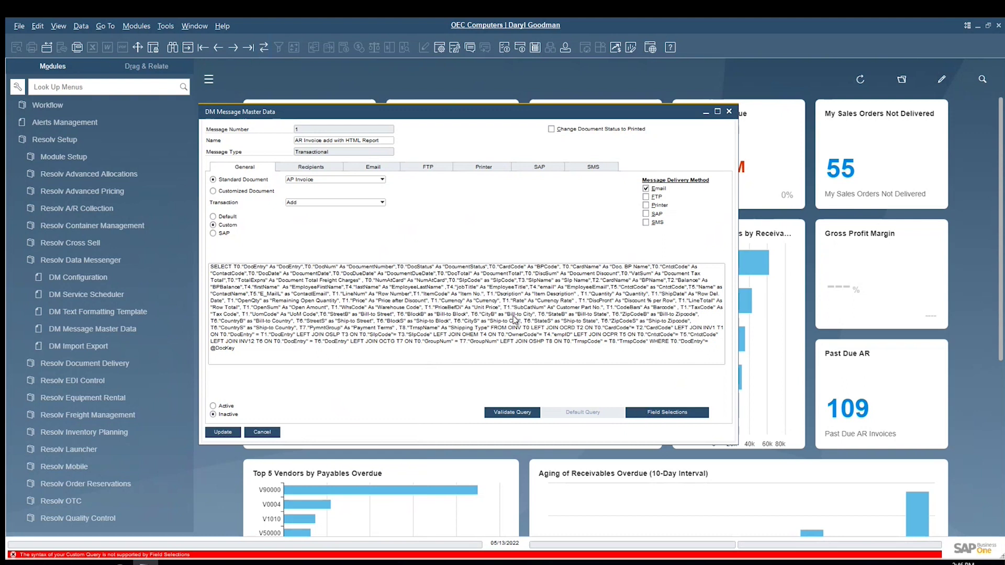
# Step: Discard the unsaved changes to message 1 and start a new blank message
pyautogui.click(265, 48)
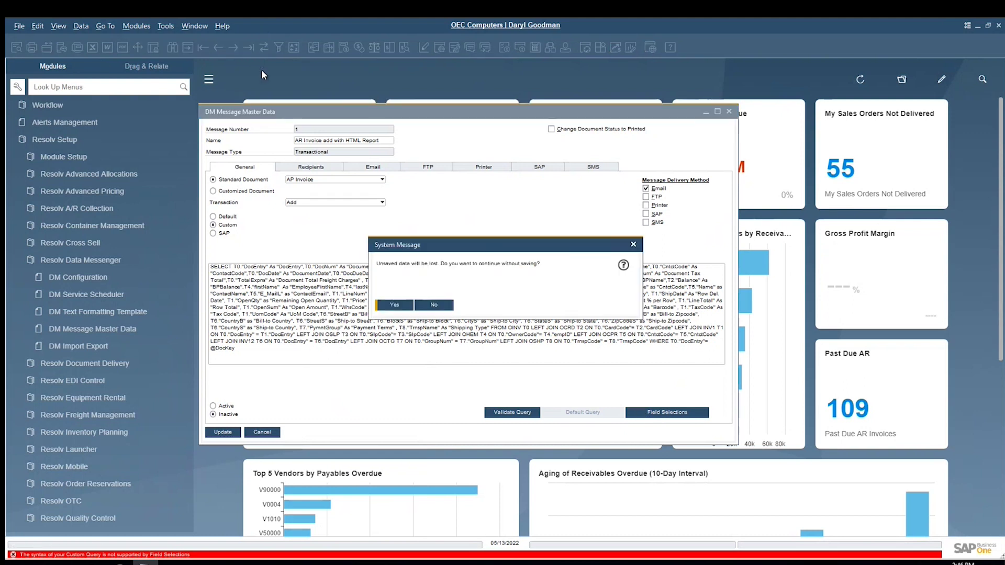
pyautogui.click(393, 305)
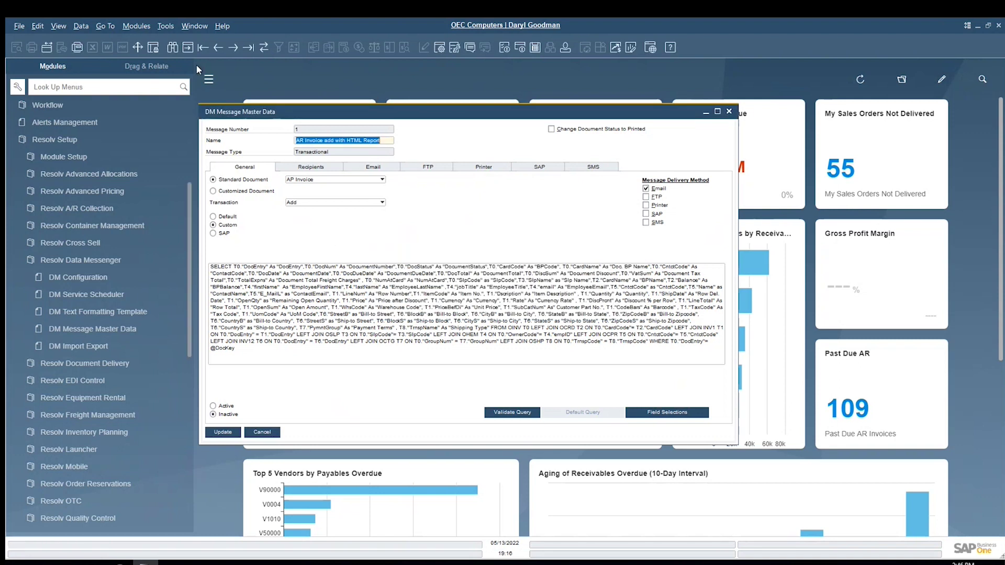
pyautogui.click(191, 49)
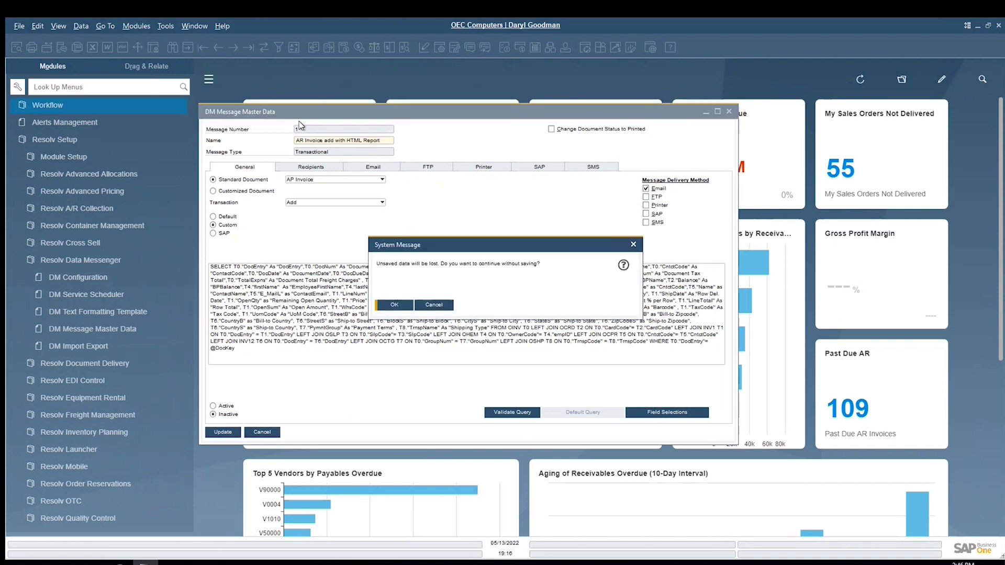
pyautogui.click(391, 305)
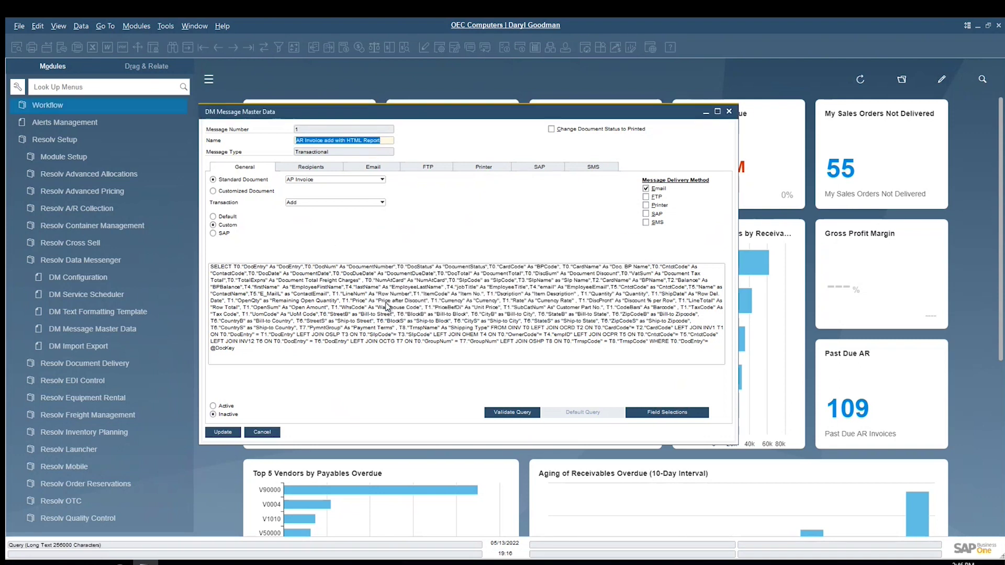
pyautogui.click(328, 141)
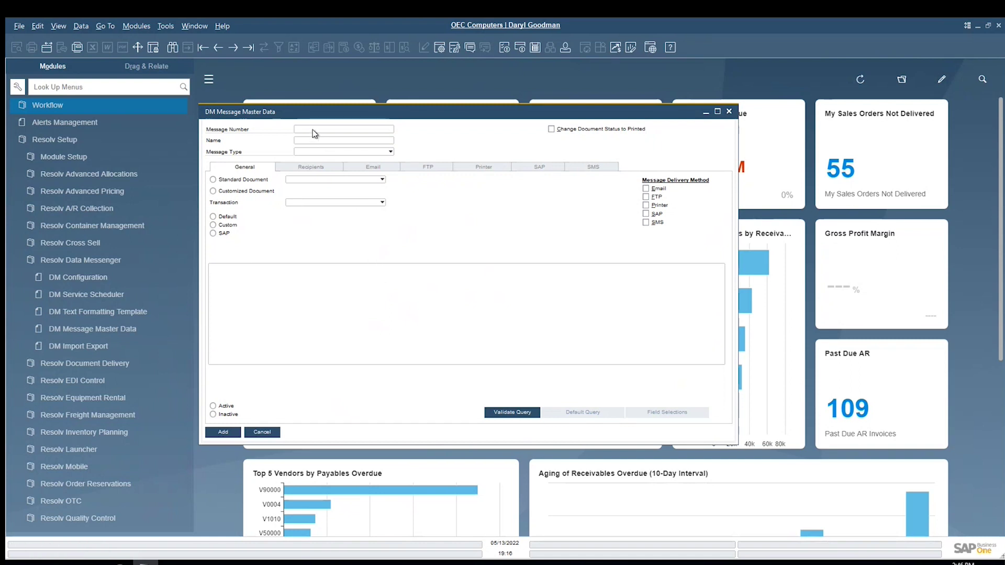
# Step: Name the new message Example and keep Transactional as its message type
pyautogui.click(328, 152)
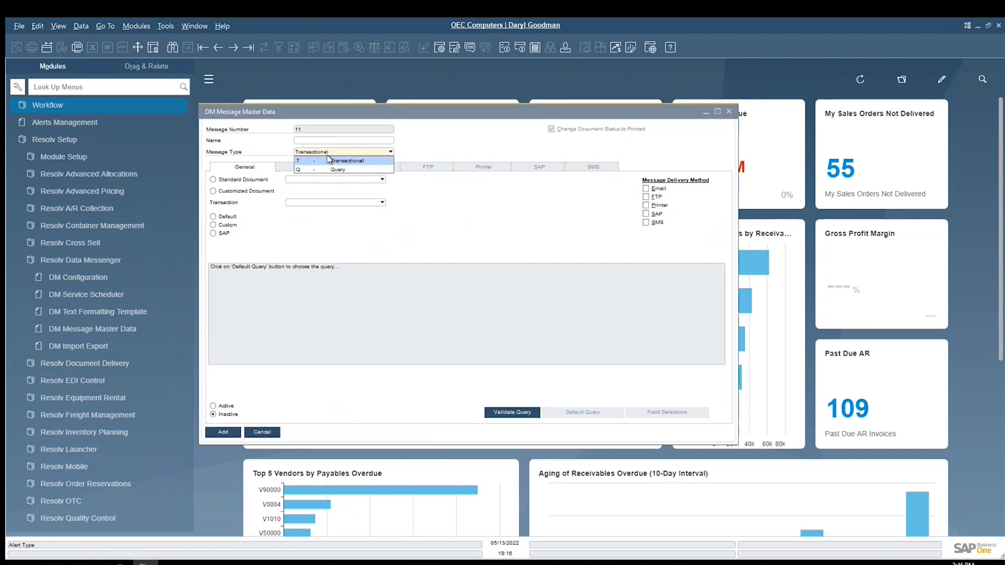
pyautogui.click(406, 190)
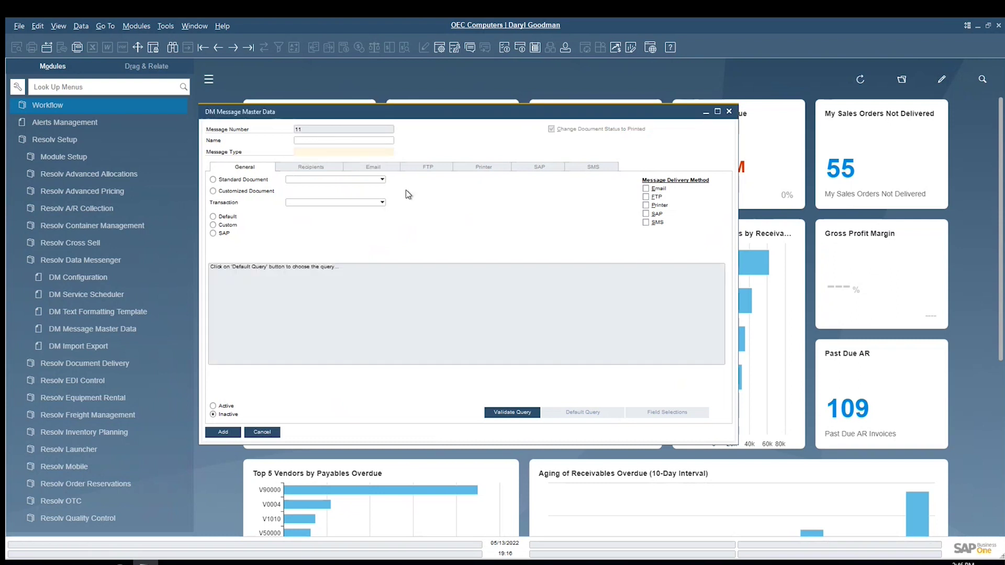
pyautogui.click(333, 181)
pyautogui.click(338, 139)
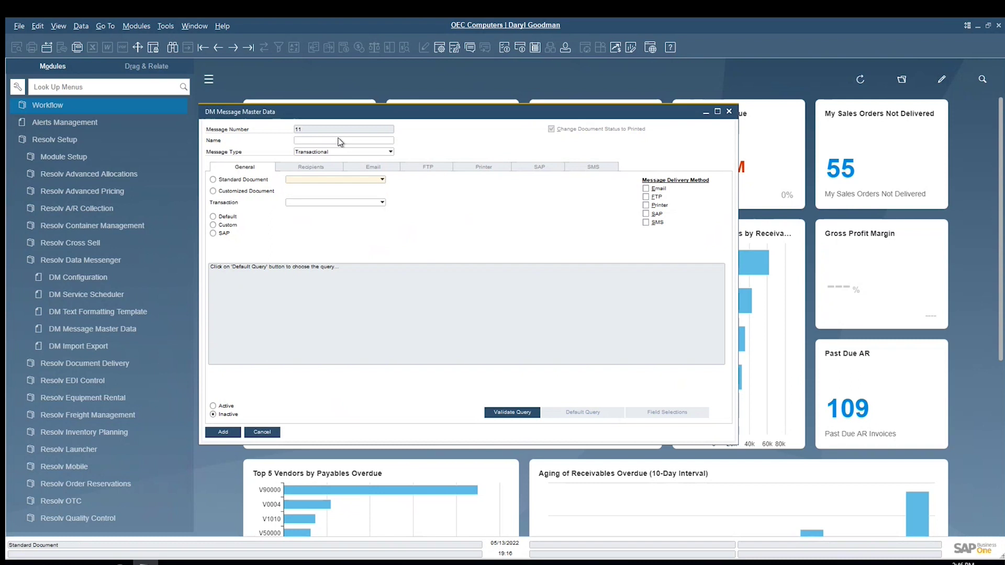
pyautogui.click(335, 139)
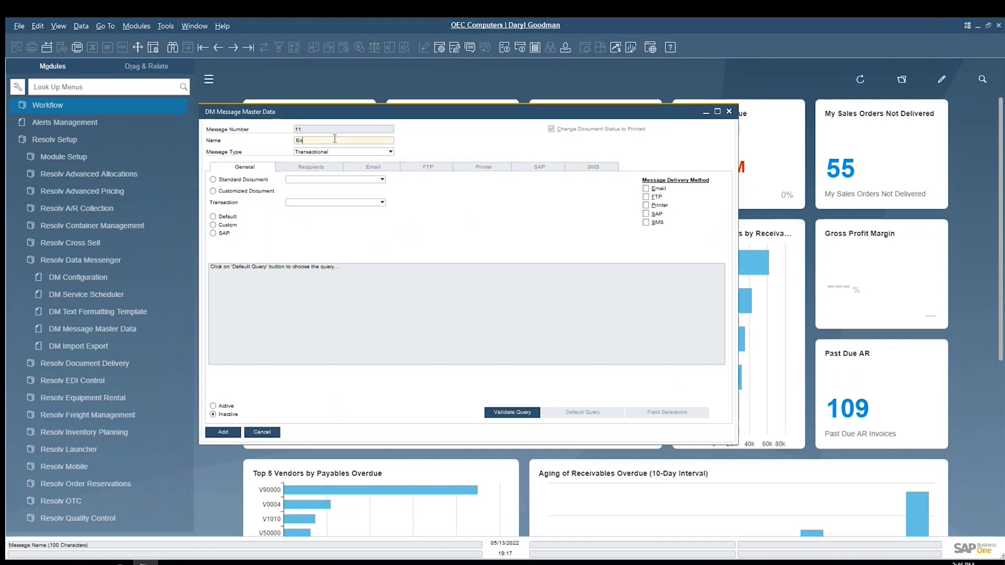
pyautogui.press('Tab')
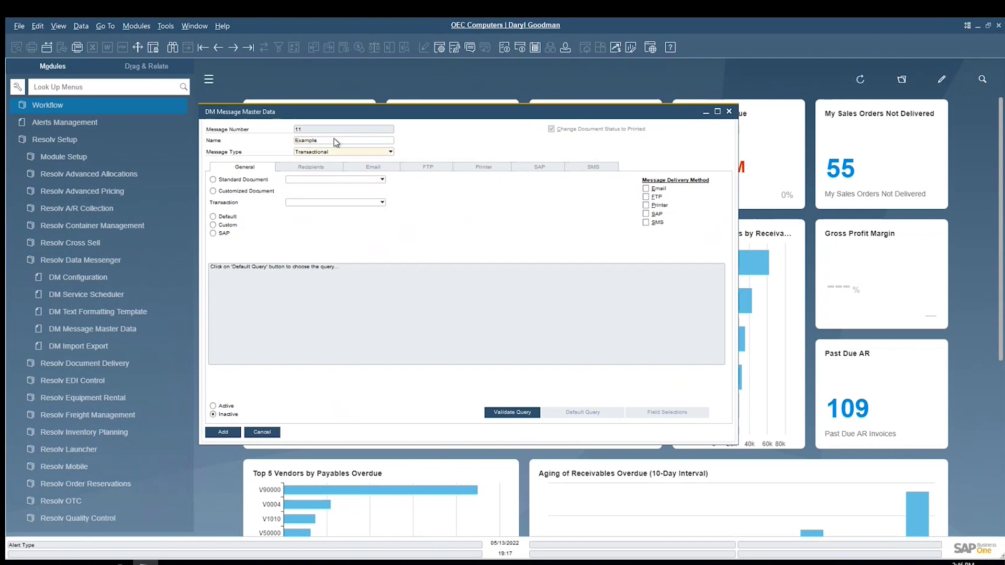
# Step: Base the Example message on a standard document and choose AR Invoice as the document type
pyautogui.click(297, 179)
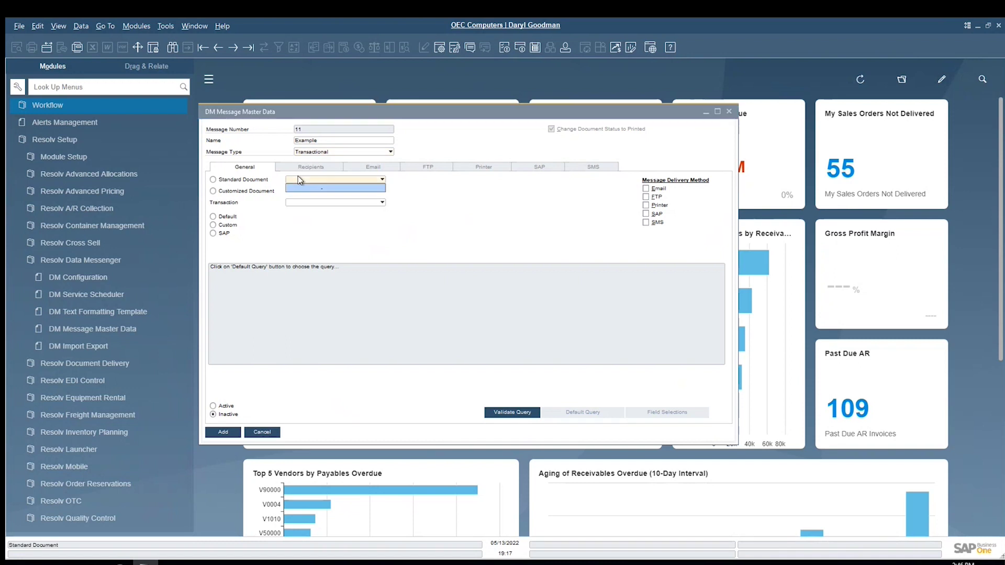
pyautogui.click(223, 179)
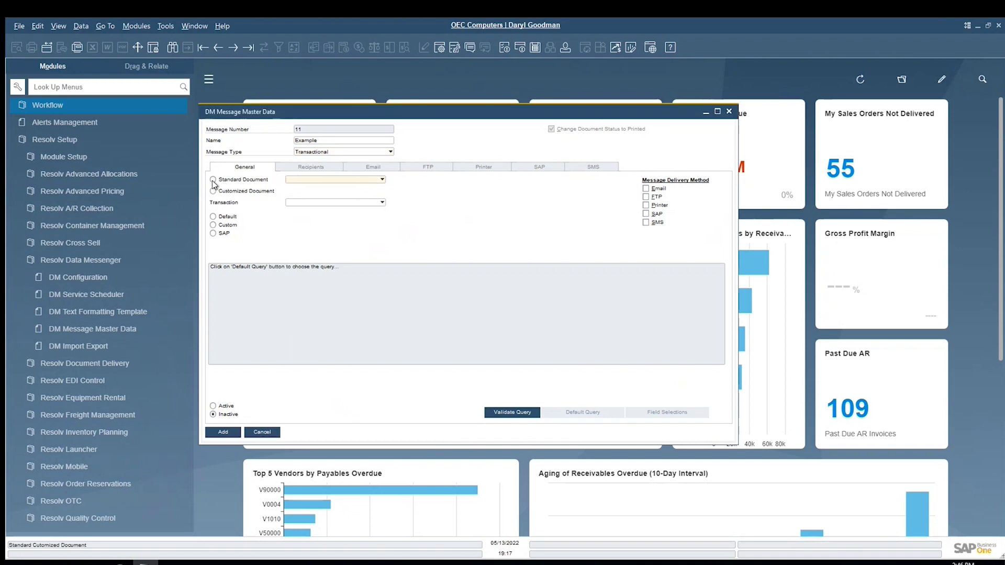
pyautogui.click(213, 179)
pyautogui.click(301, 180)
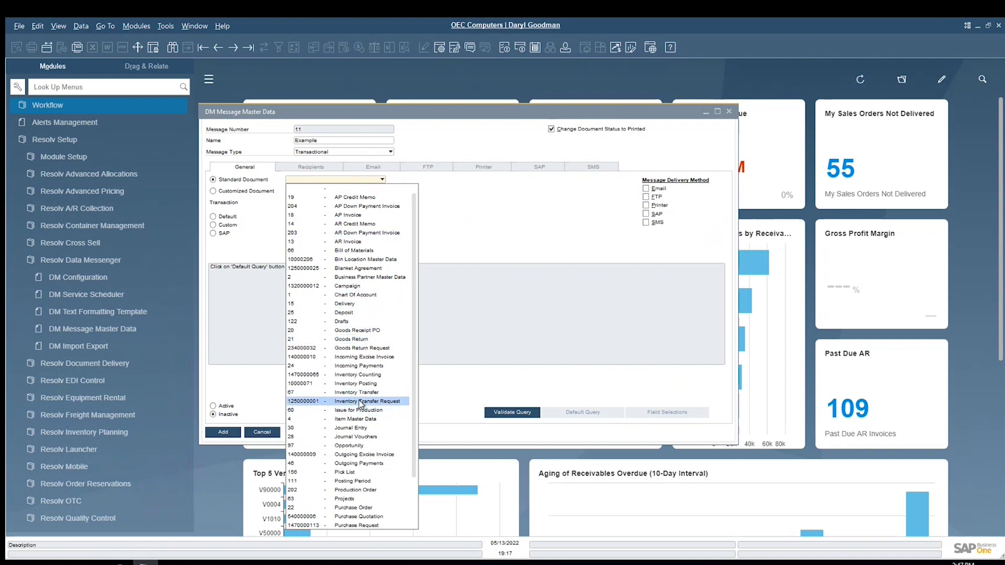
pyautogui.click(369, 242)
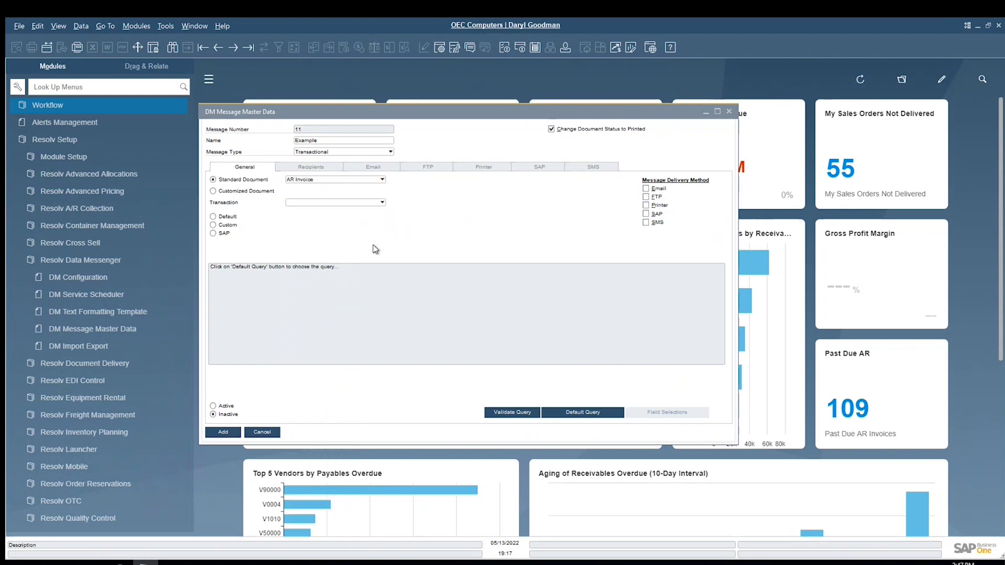
# Step: Load the default query "A/R Invoice with item details" into the Example message
pyautogui.click(568, 413)
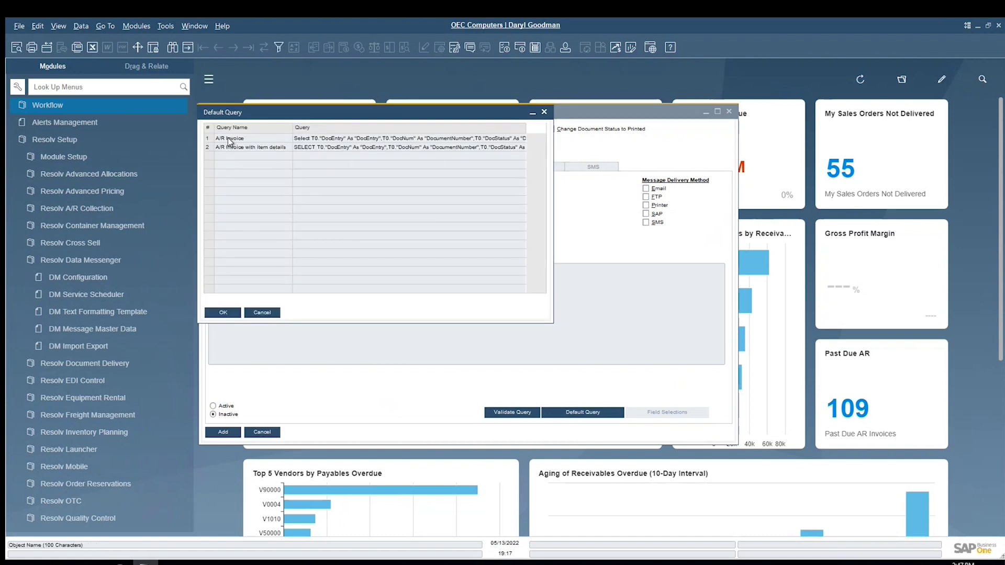
pyautogui.click(208, 146)
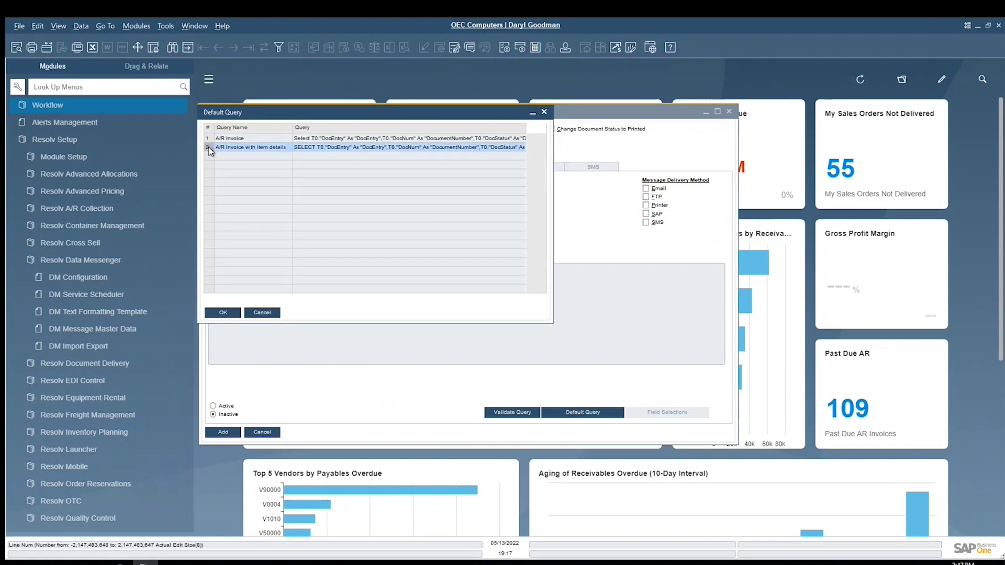
pyautogui.click(224, 312)
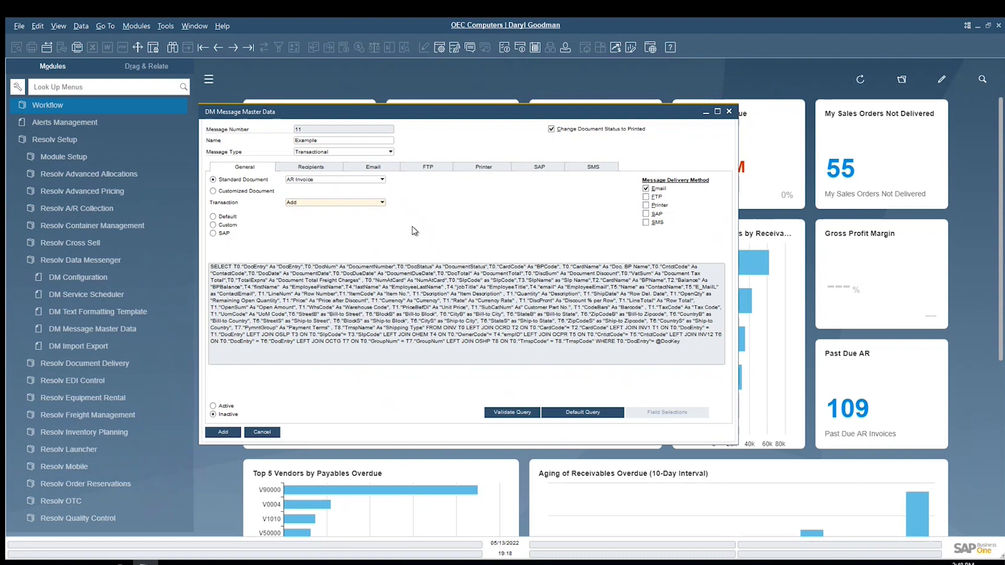
# Step: Add an Employee recipient to the Example message, using key table OHEM and key field EmployeeEmail
pyautogui.click(316, 167)
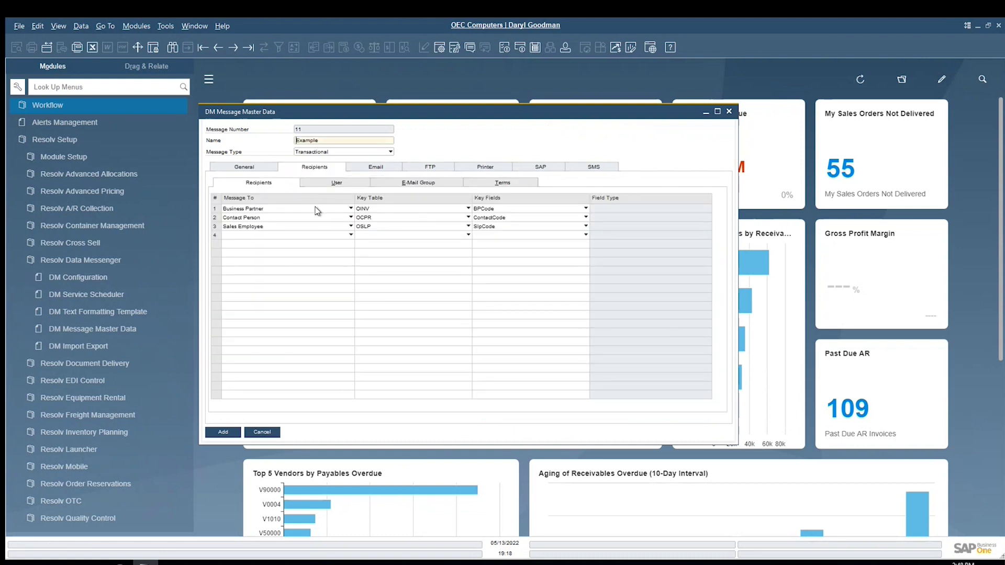
pyautogui.click(498, 227)
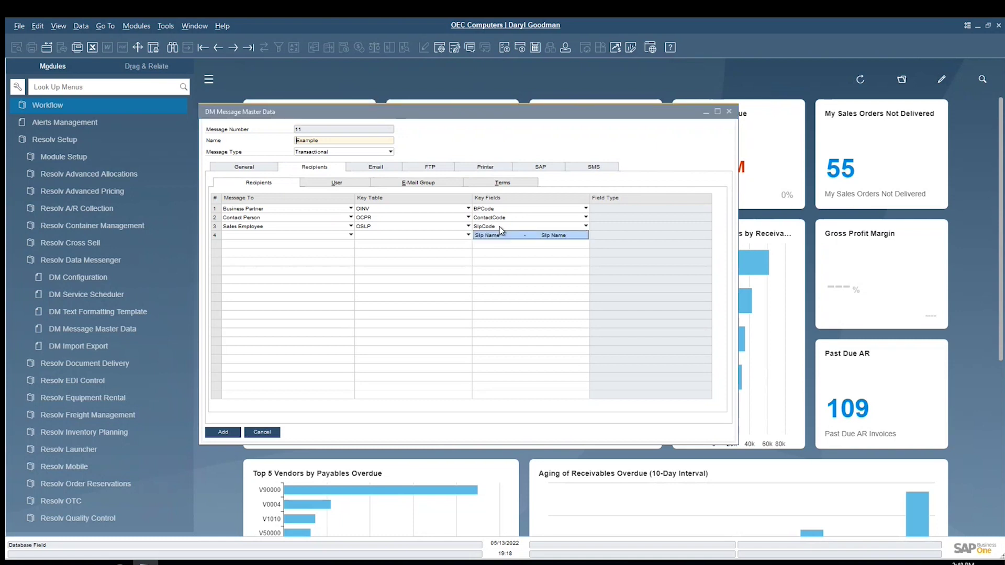
pyautogui.click(324, 235)
pyautogui.click(326, 238)
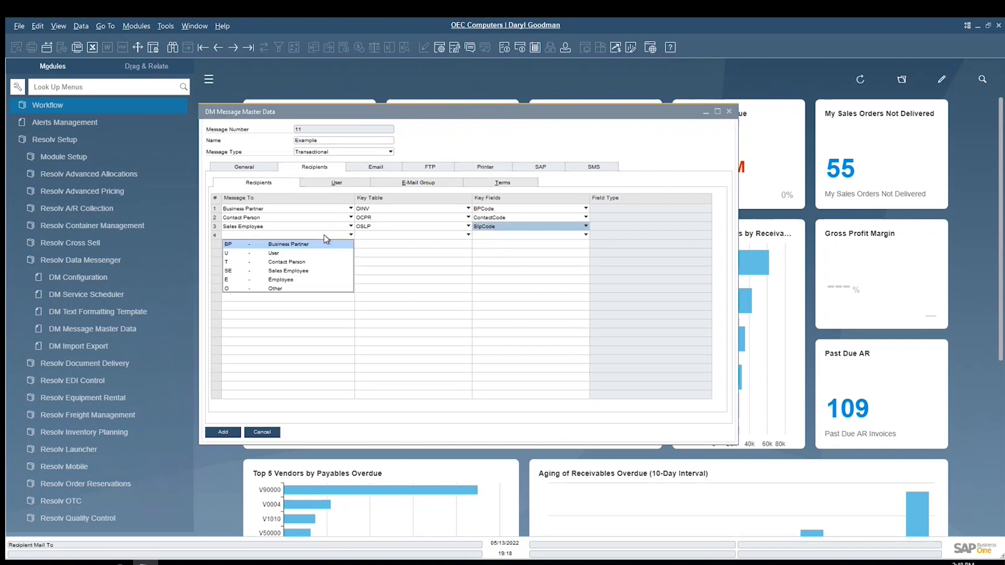
pyautogui.click(292, 279)
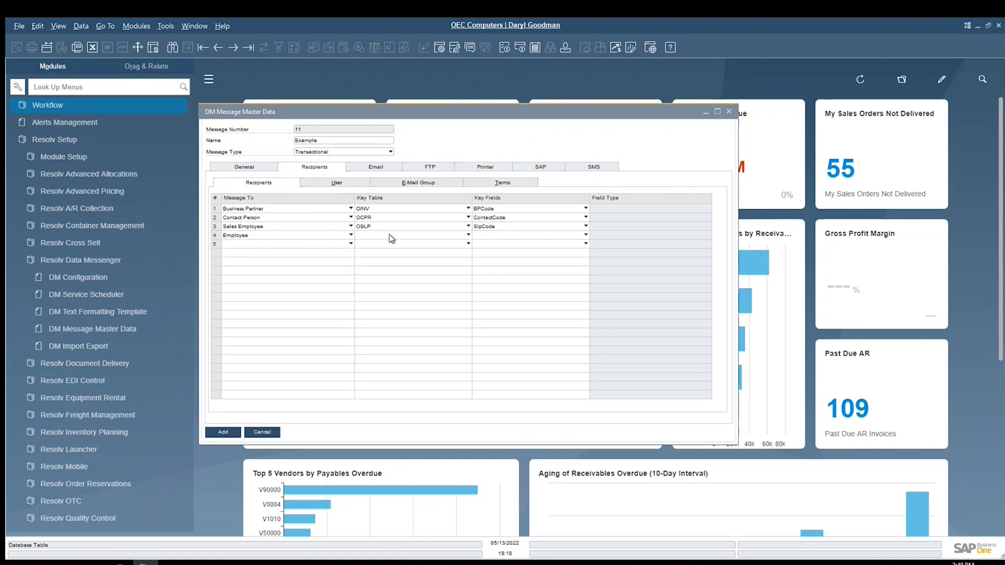
pyautogui.click(389, 235)
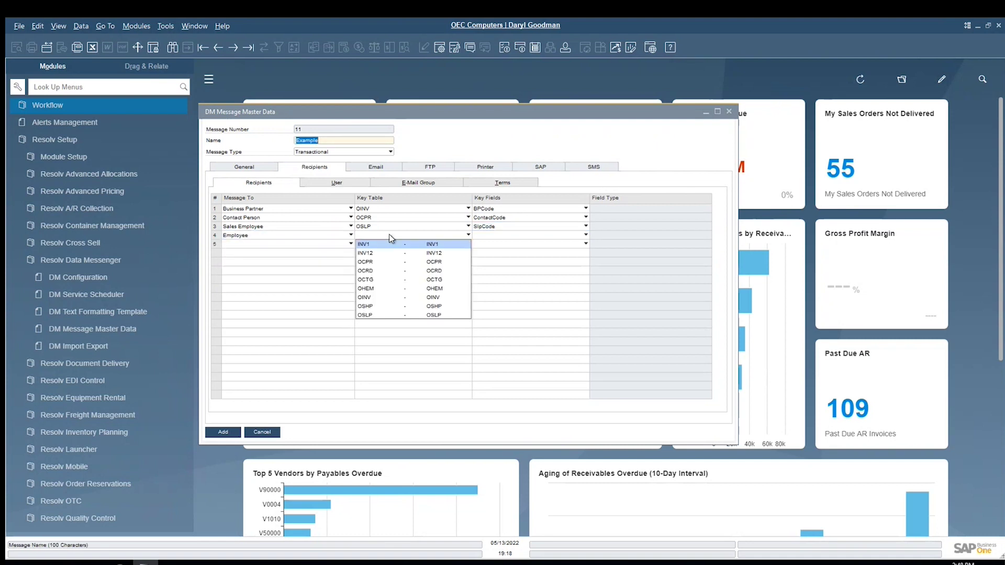
pyautogui.click(413, 290)
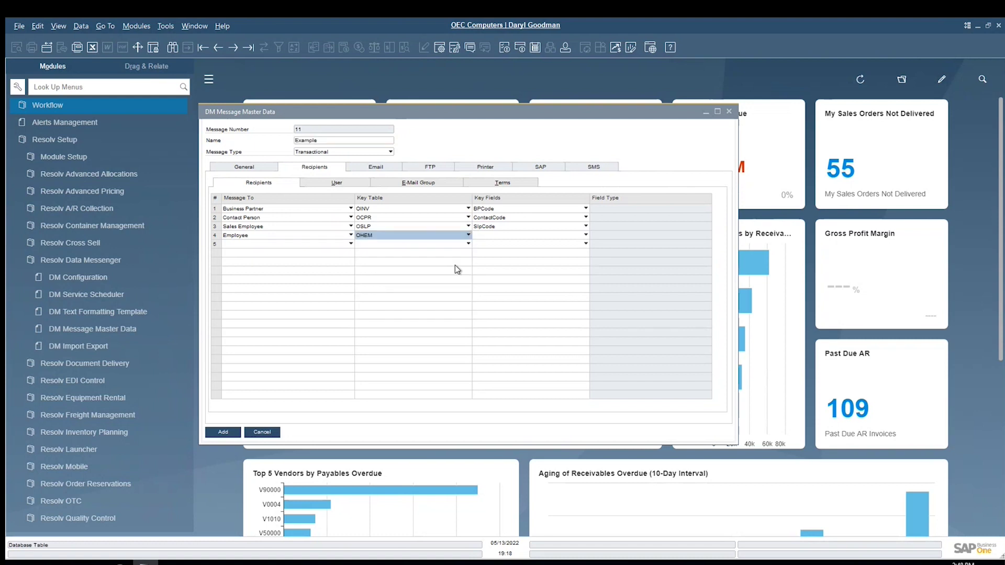
pyautogui.click(517, 236)
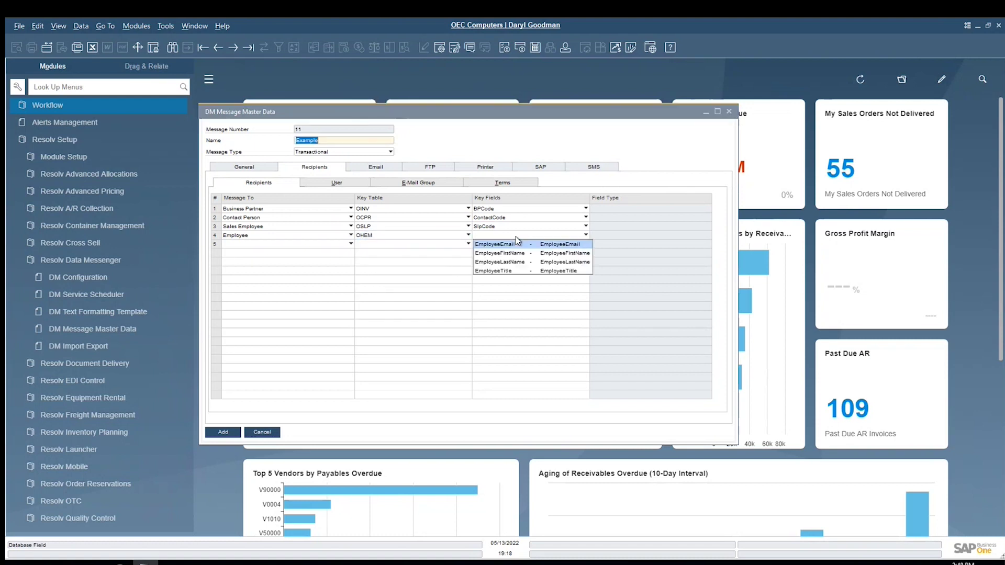
pyautogui.click(560, 245)
# Step: Add an Other recipient using key table OINV, key field NumAtCard and field type E-Mail
pyautogui.click(343, 243)
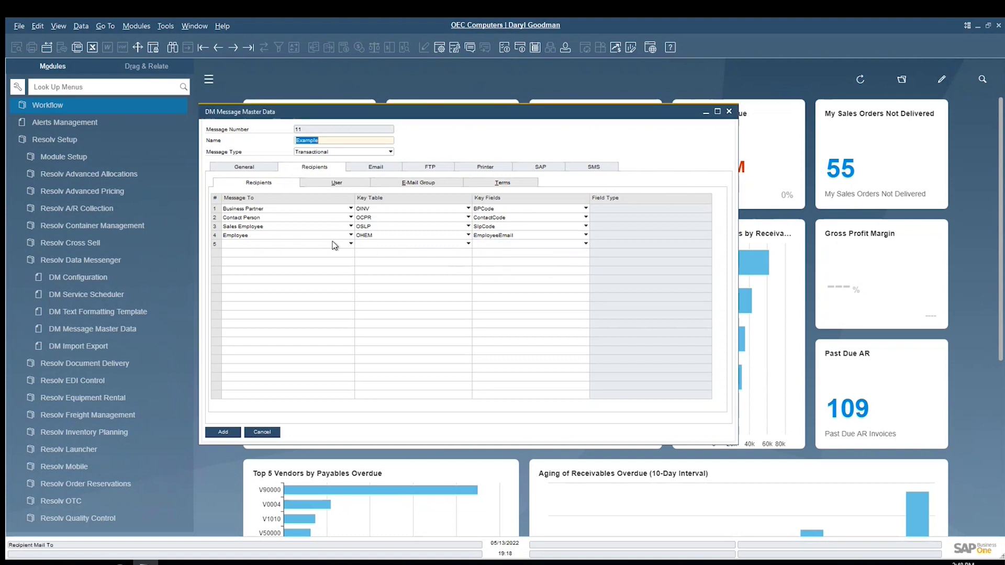
pyautogui.click(284, 299)
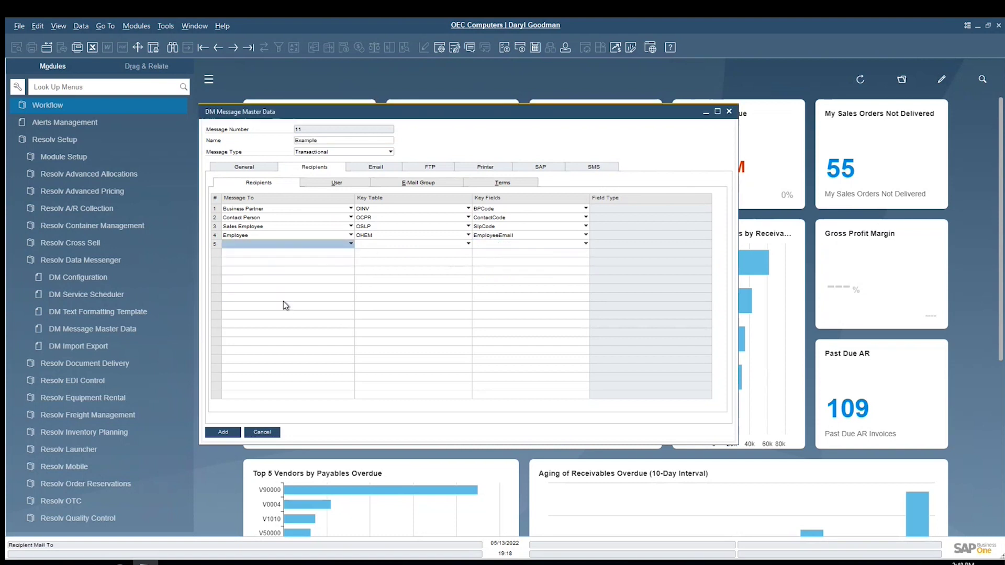
pyautogui.click(377, 245)
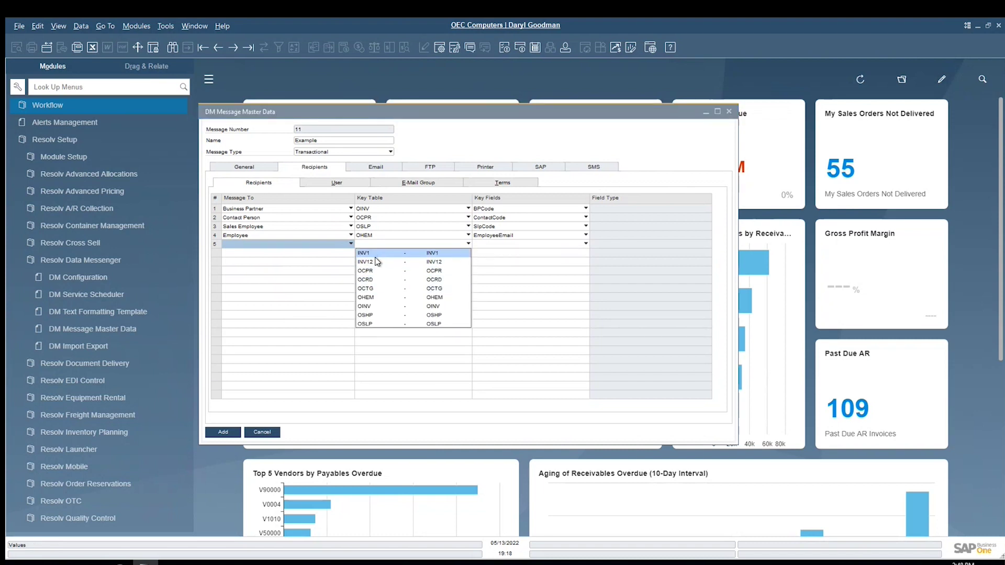
pyautogui.click(408, 306)
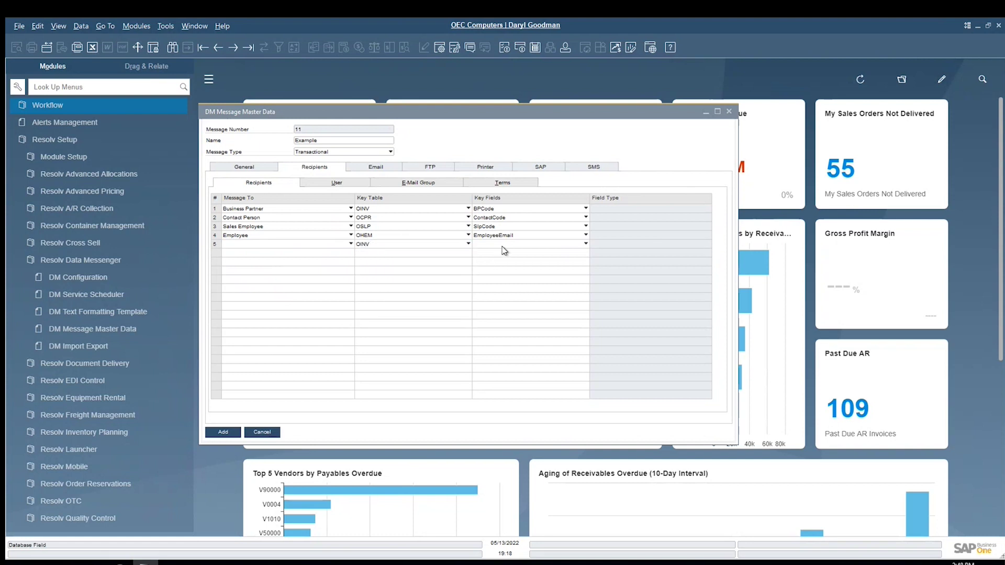
pyautogui.click(504, 245)
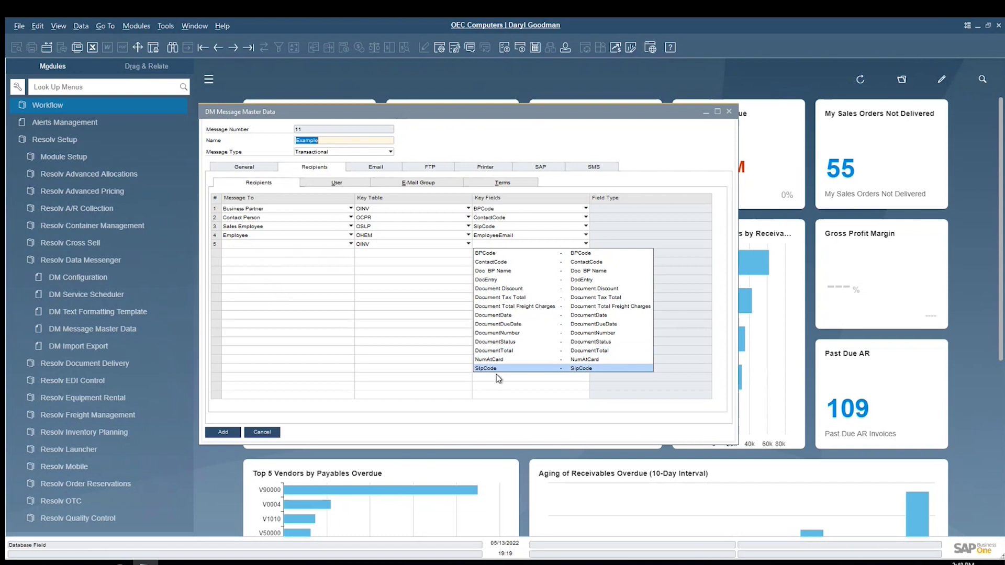
pyautogui.click(500, 360)
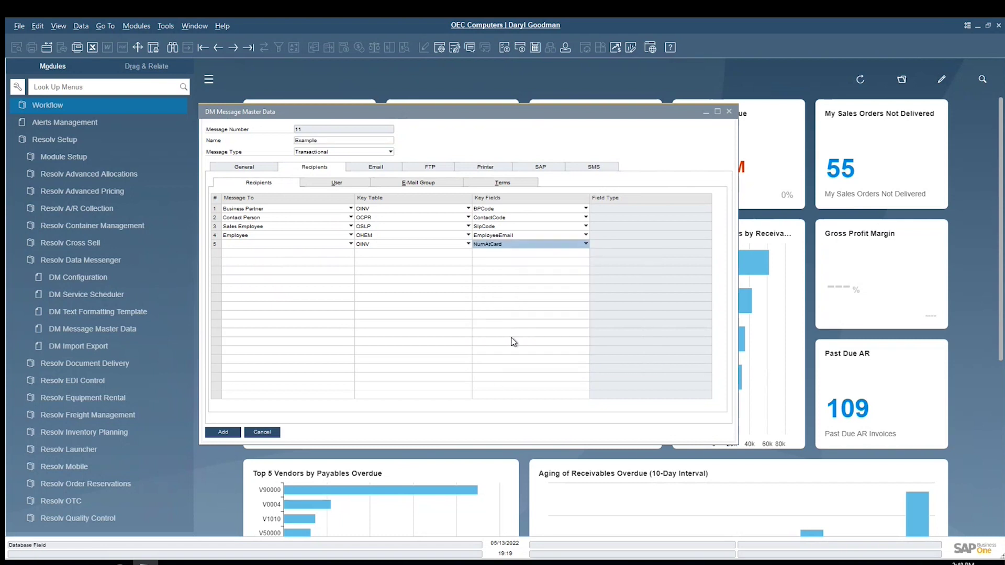
pyautogui.click(322, 249)
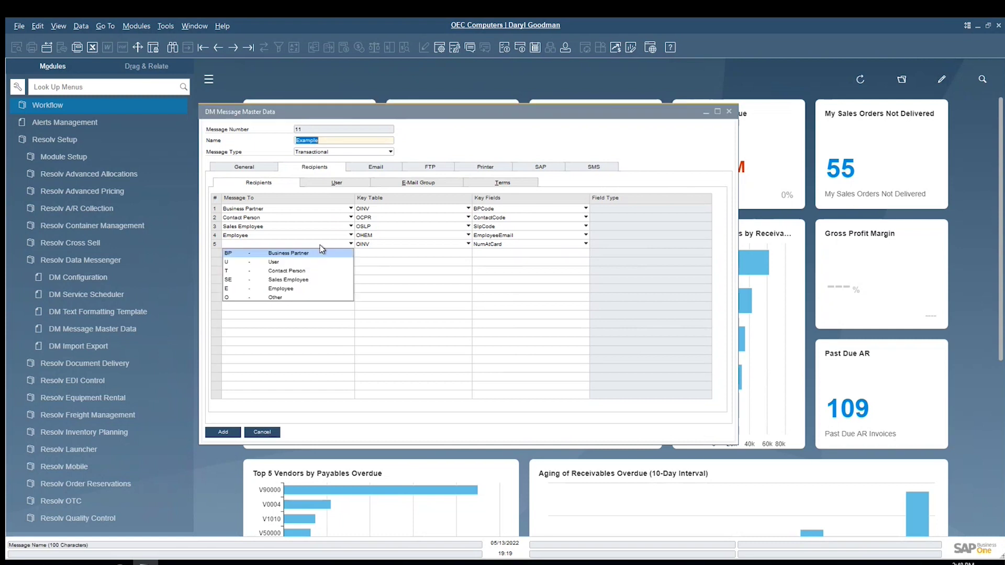
pyautogui.click(287, 296)
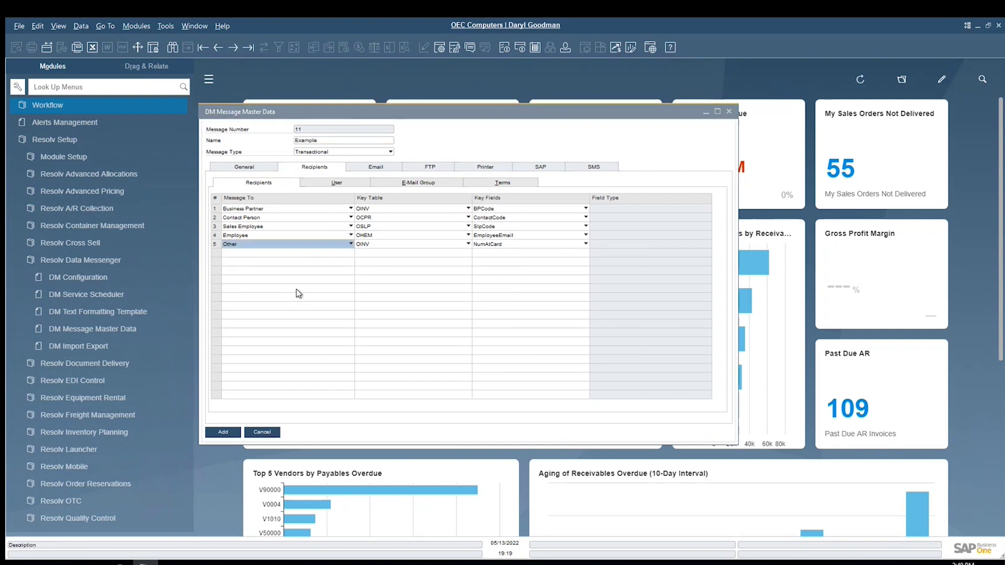
pyautogui.click(622, 244)
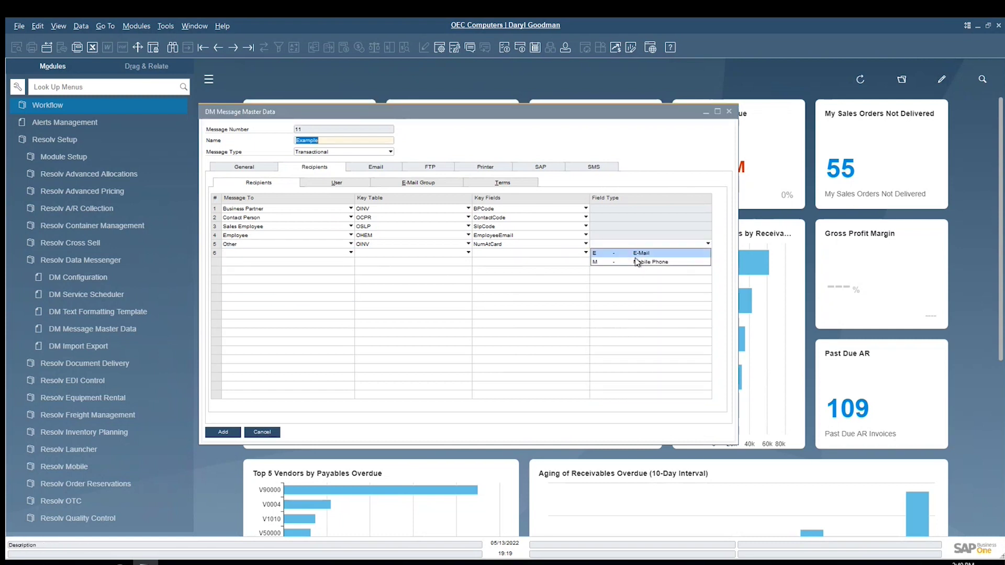
pyautogui.click(639, 253)
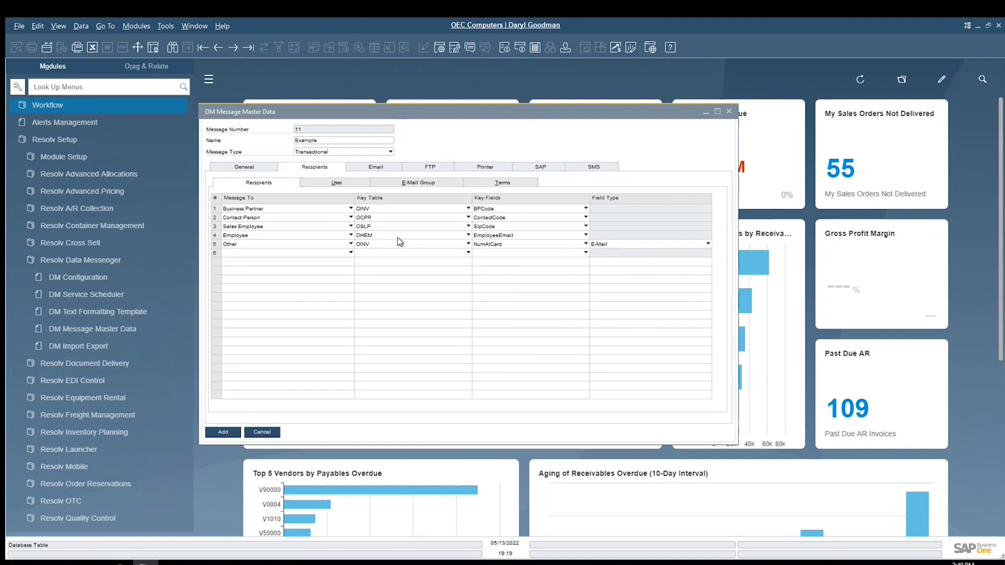
# Step: Add the user in row 7 of the user list as a user recipient of the Example message
pyautogui.click(338, 183)
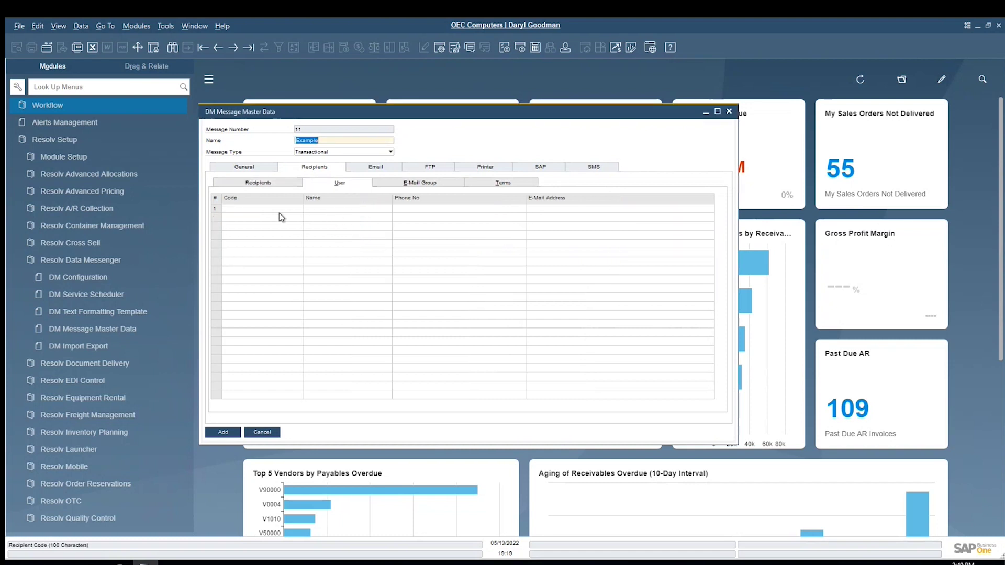
pyautogui.click(280, 208)
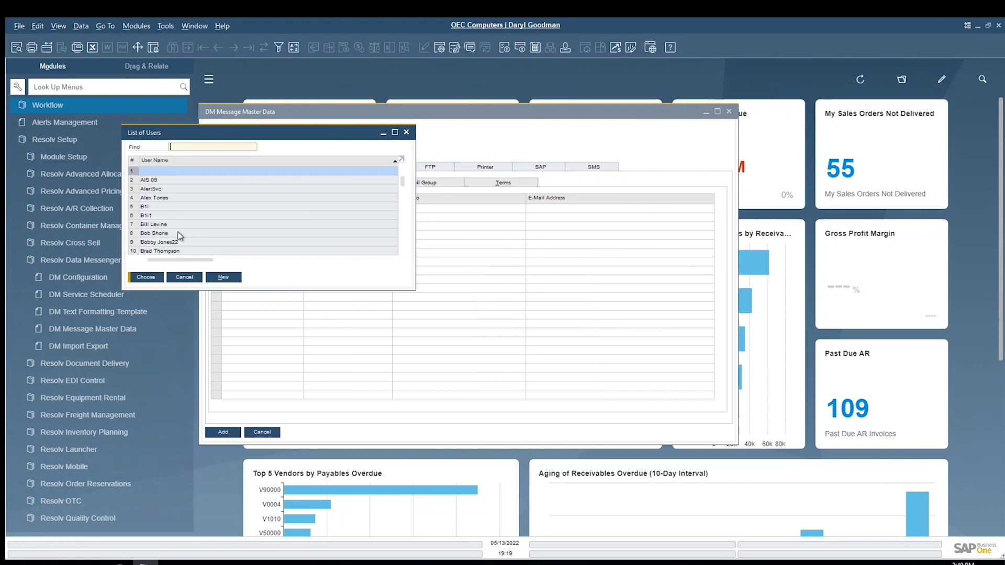
pyautogui.doubleClick(156, 226)
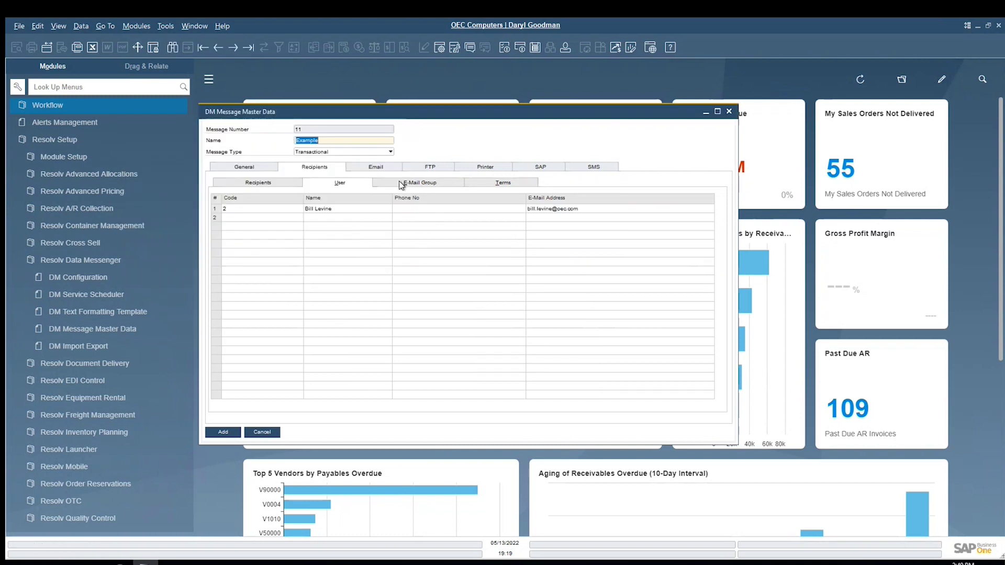
# Step: Add the Purchasing e-mail group to the recipients of the Example message
pyautogui.click(401, 184)
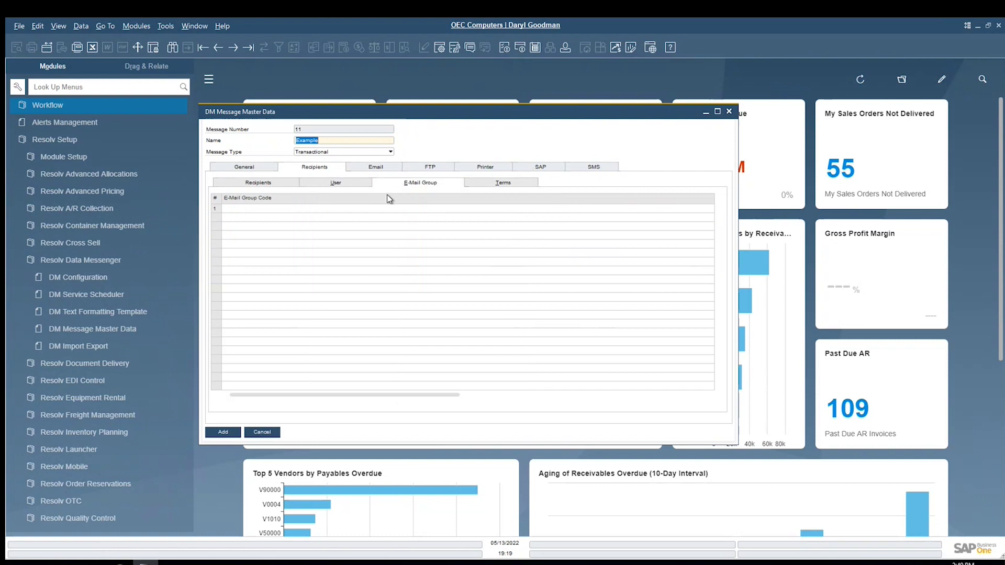
pyautogui.click(257, 209)
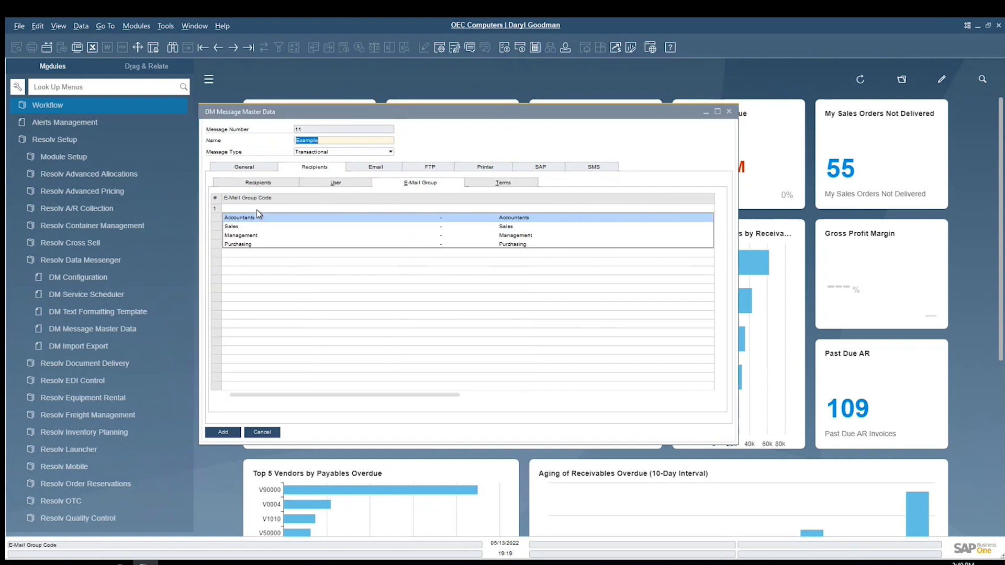
pyautogui.click(295, 245)
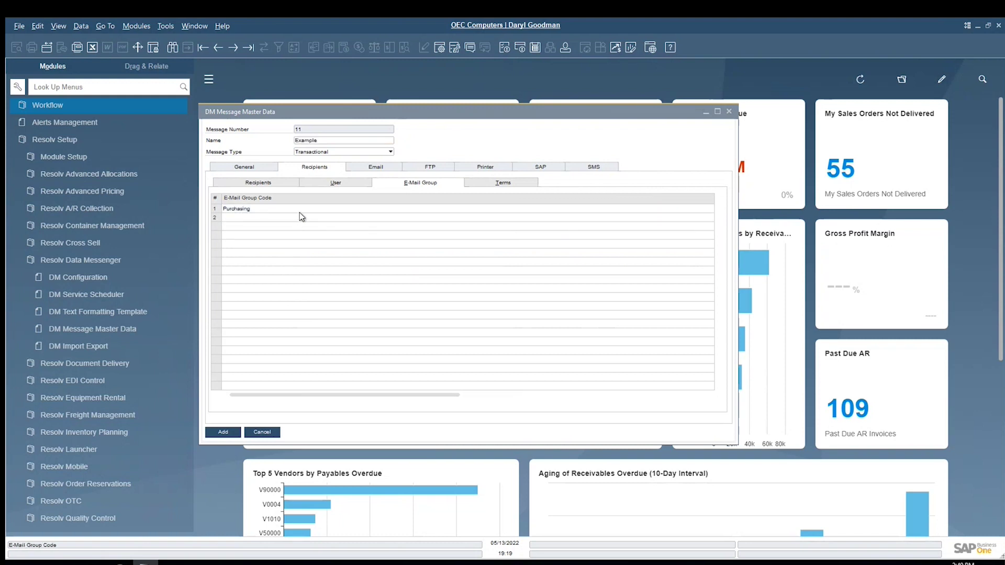
# Step: Set the recipient terms to Conditions and add a rule messaging the Sales Employee when DocumentTotal is greater than 5000
pyautogui.click(476, 189)
pyautogui.click(476, 186)
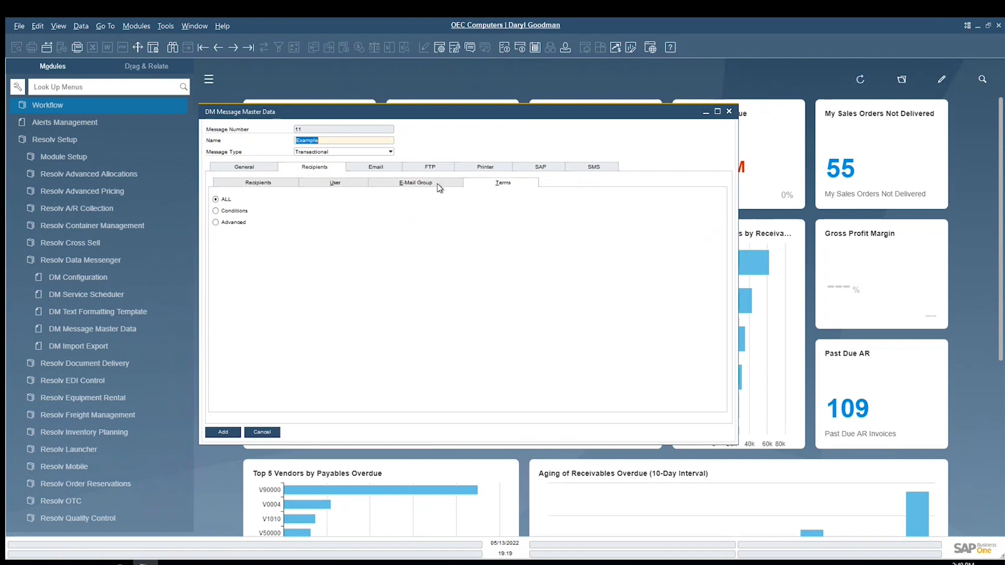
pyautogui.click(234, 211)
pyautogui.click(359, 199)
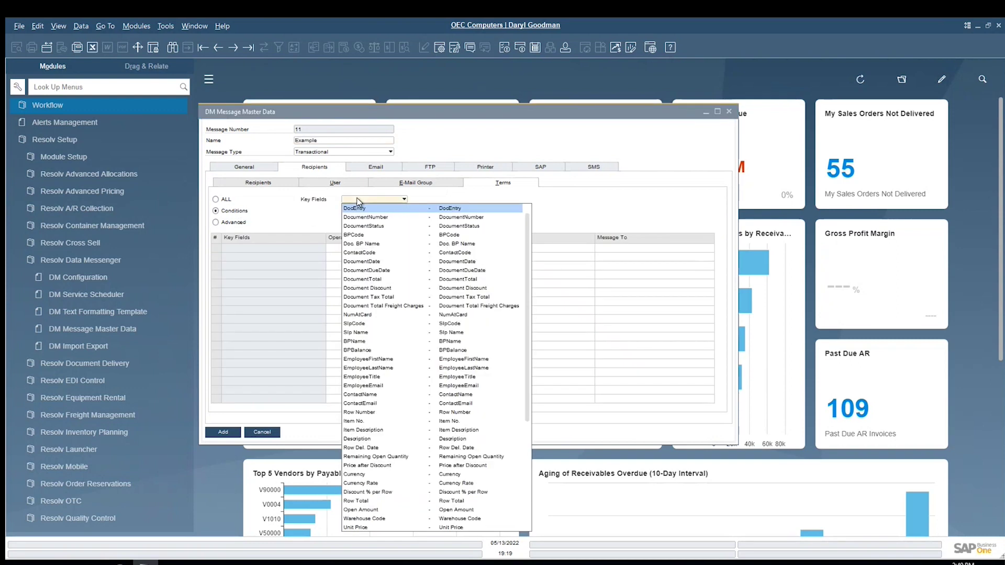
pyautogui.click(373, 279)
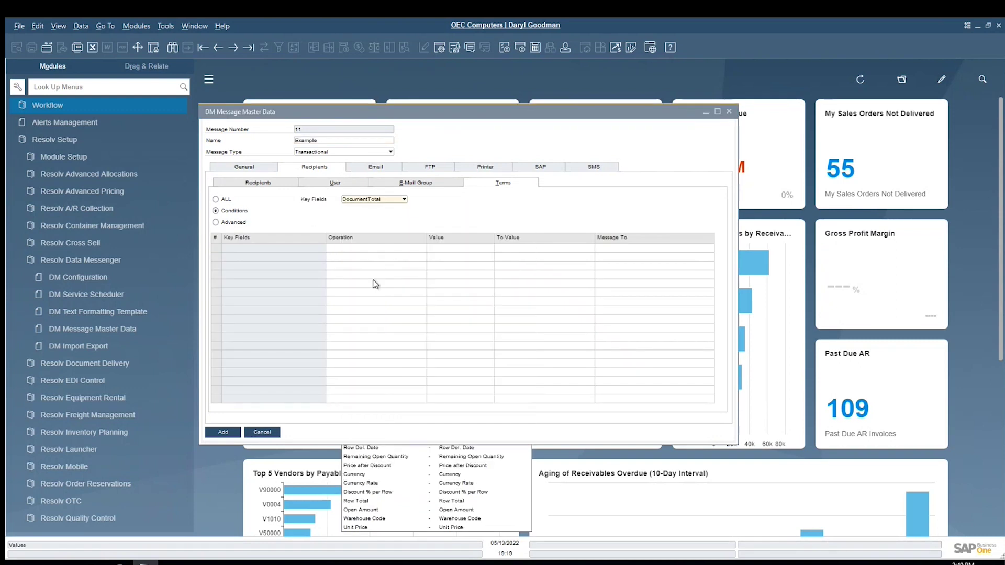
pyautogui.click(360, 254)
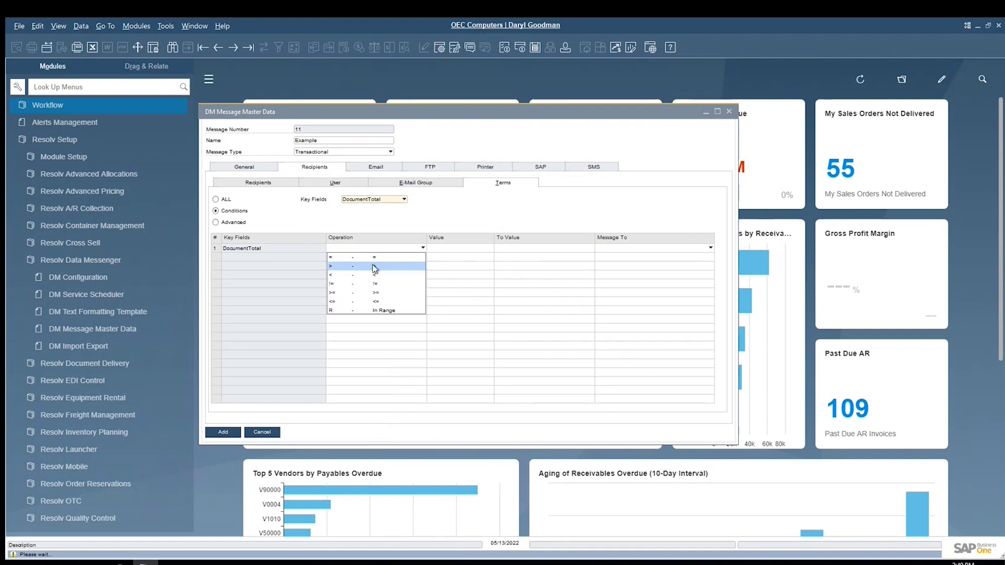
pyautogui.click(374, 266)
pyautogui.click(444, 247)
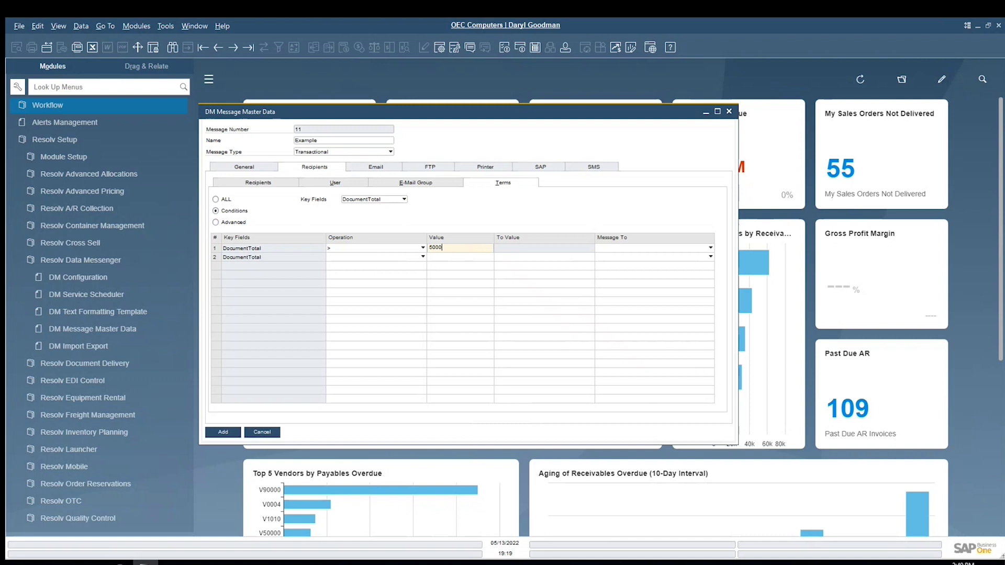
pyautogui.press('Tab')
pyautogui.click(655, 249)
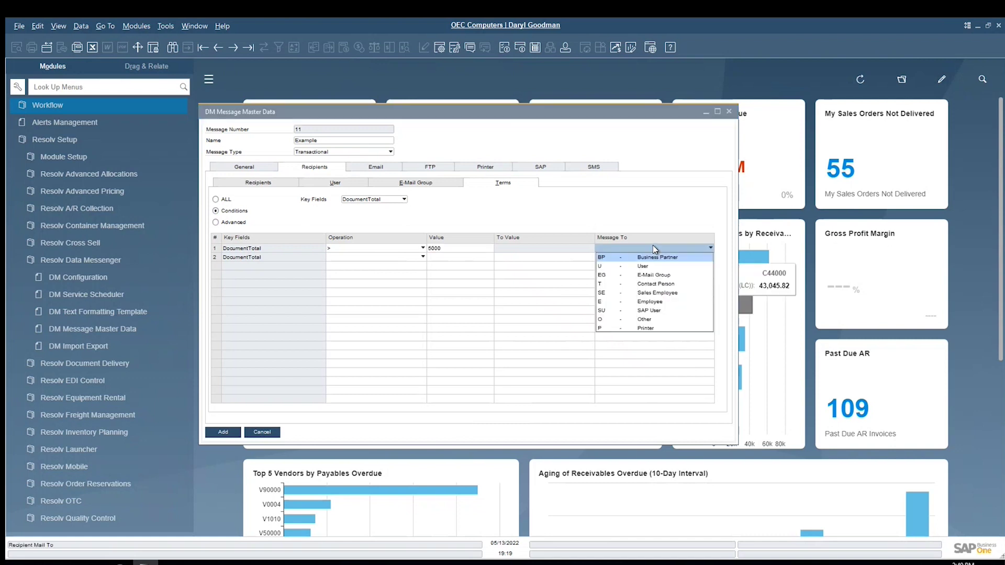
pyautogui.click(652, 293)
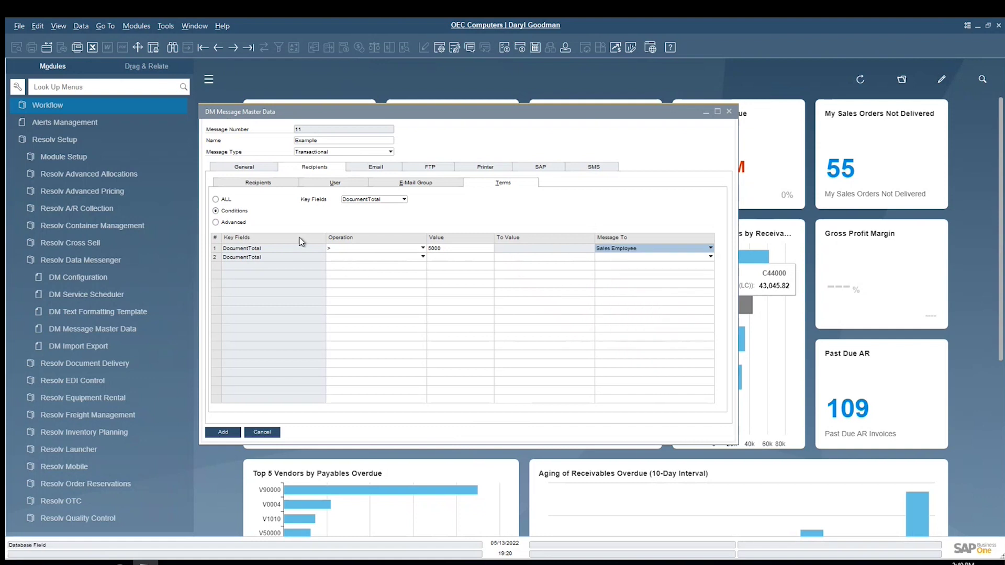
# Step: Switch the recipient terms to Advanced and choose DocumentTotal as the key field
pyautogui.click(238, 224)
pyautogui.click(386, 304)
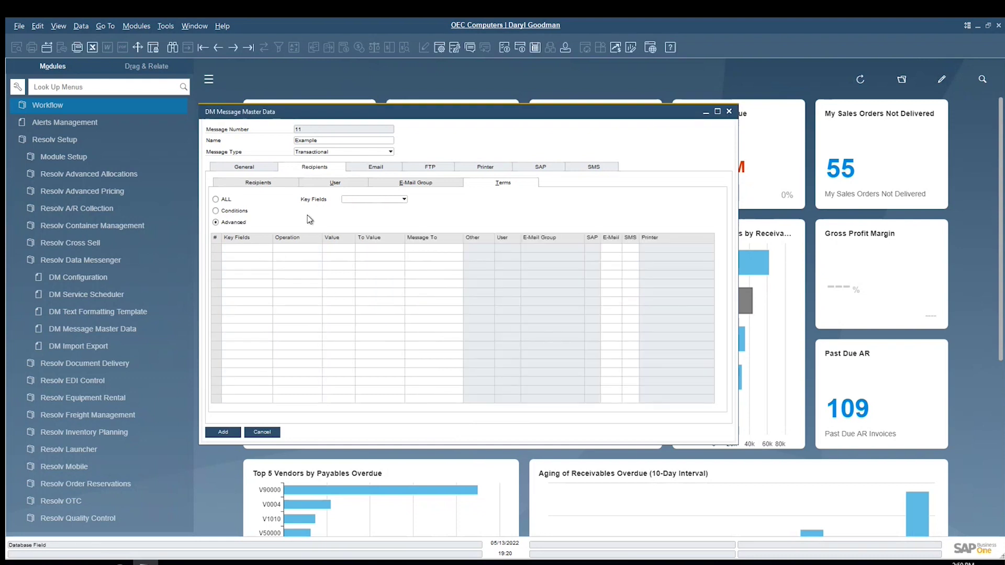
pyautogui.click(352, 200)
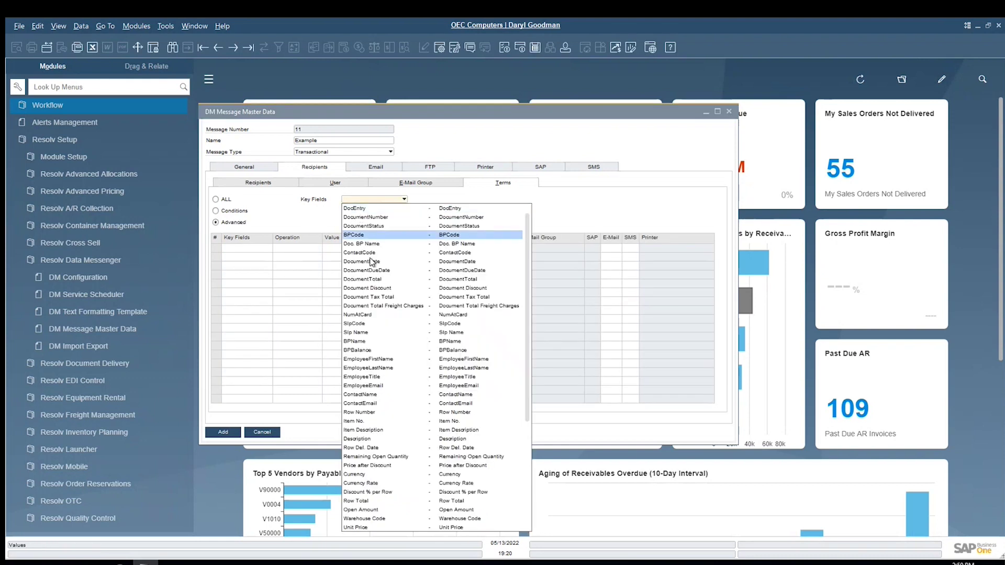
pyautogui.click(369, 279)
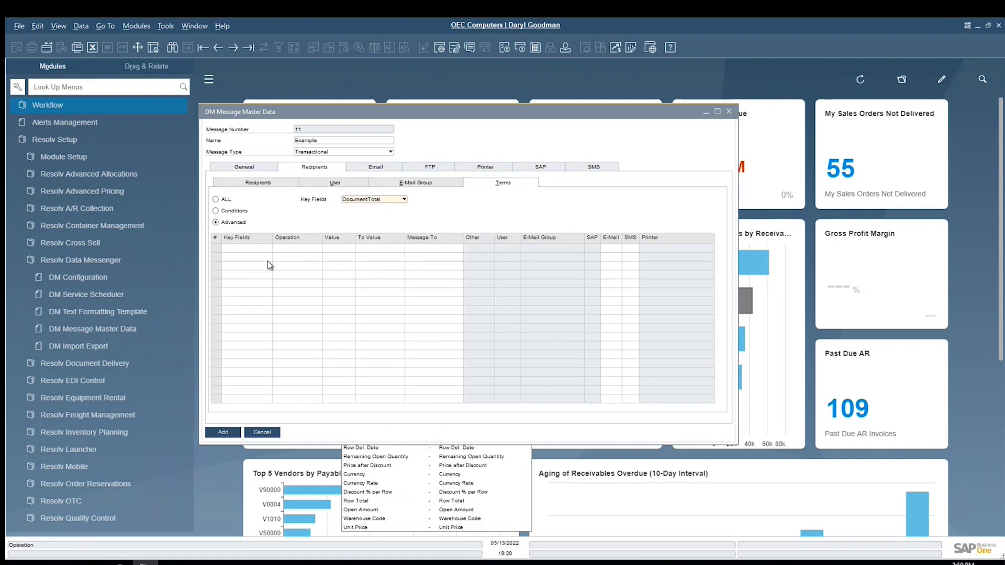
# Step: Add an advanced rule that messages the Sales Employee by E-Mail when DocumentTotal is greater than 5000
pyautogui.click(252, 247)
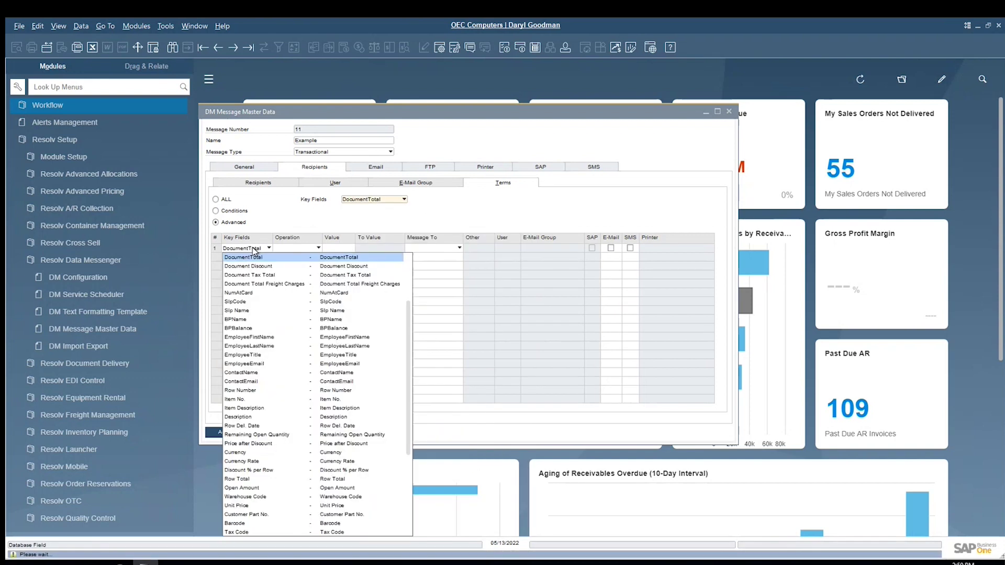
pyautogui.click(291, 246)
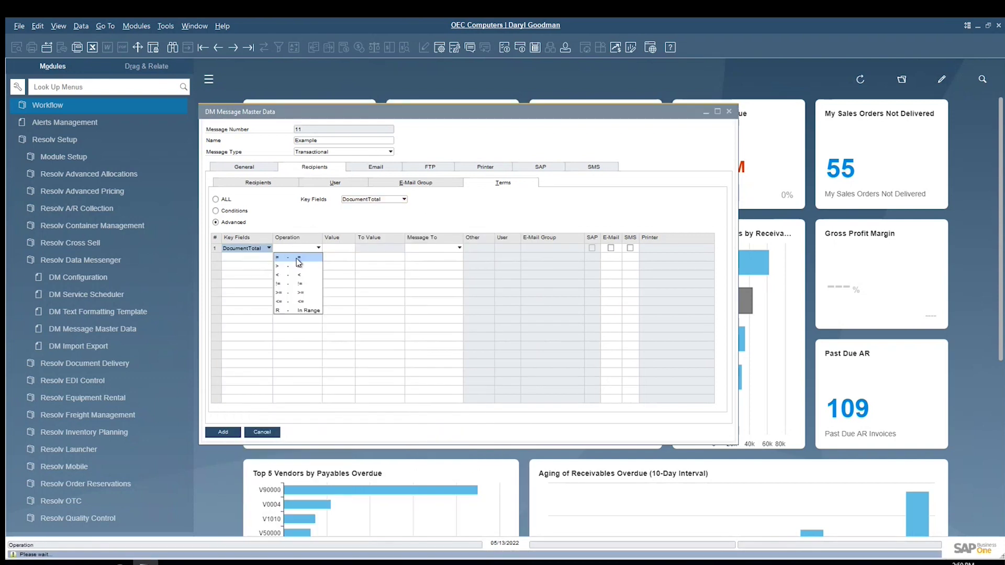
pyautogui.click(328, 266)
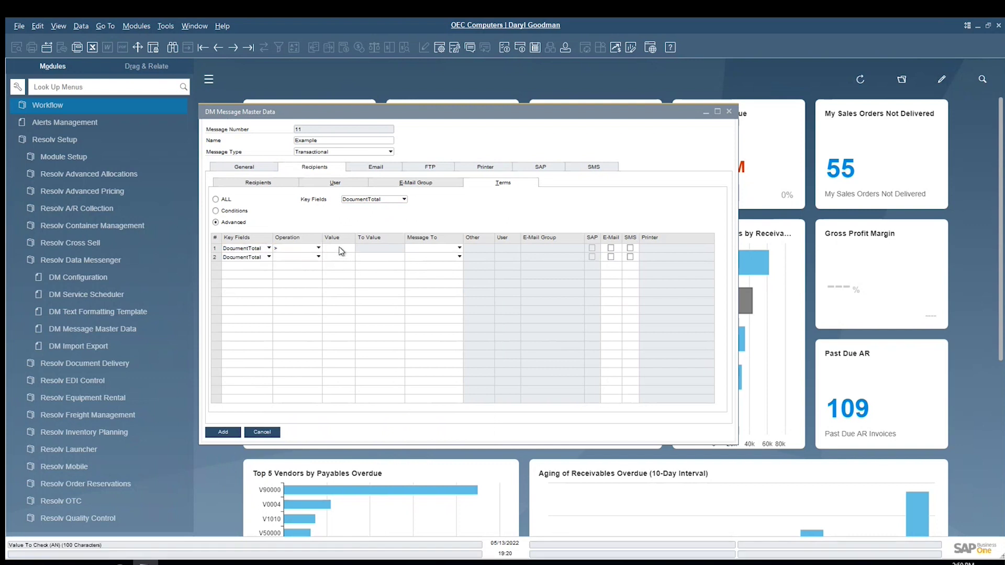
pyautogui.click(340, 248)
pyautogui.write('5')
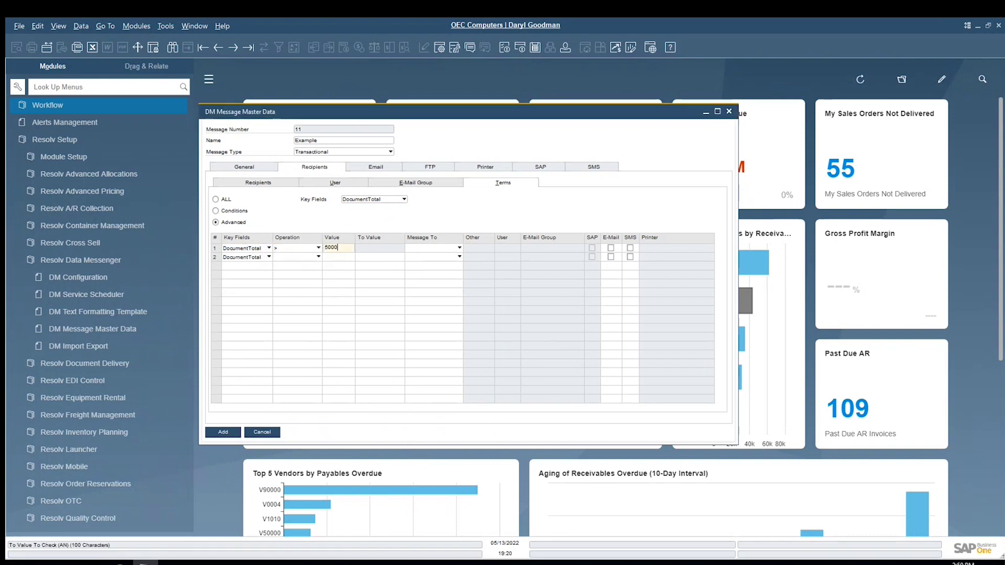
pyautogui.write('000')
pyautogui.click(440, 247)
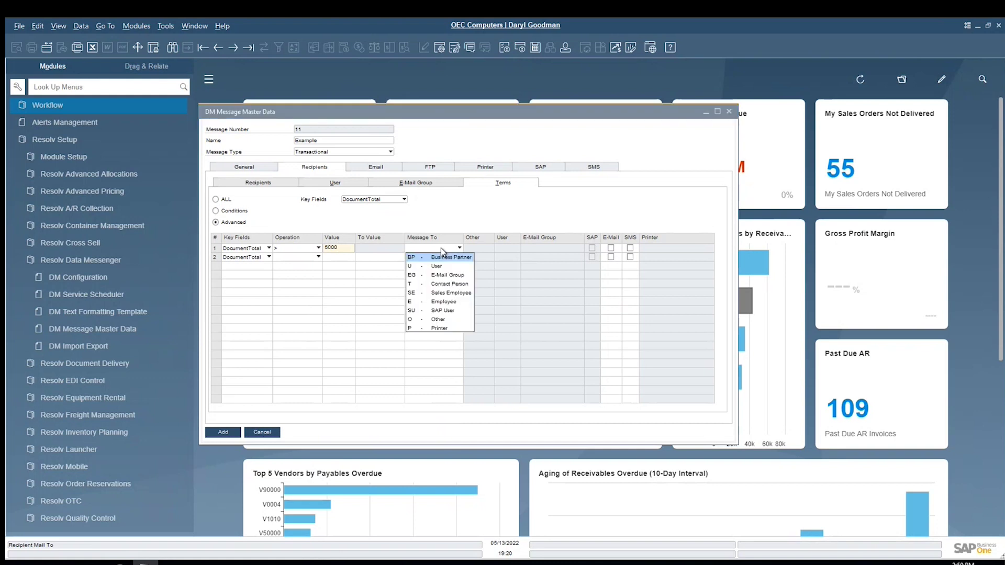
pyautogui.click(442, 293)
pyautogui.click(610, 248)
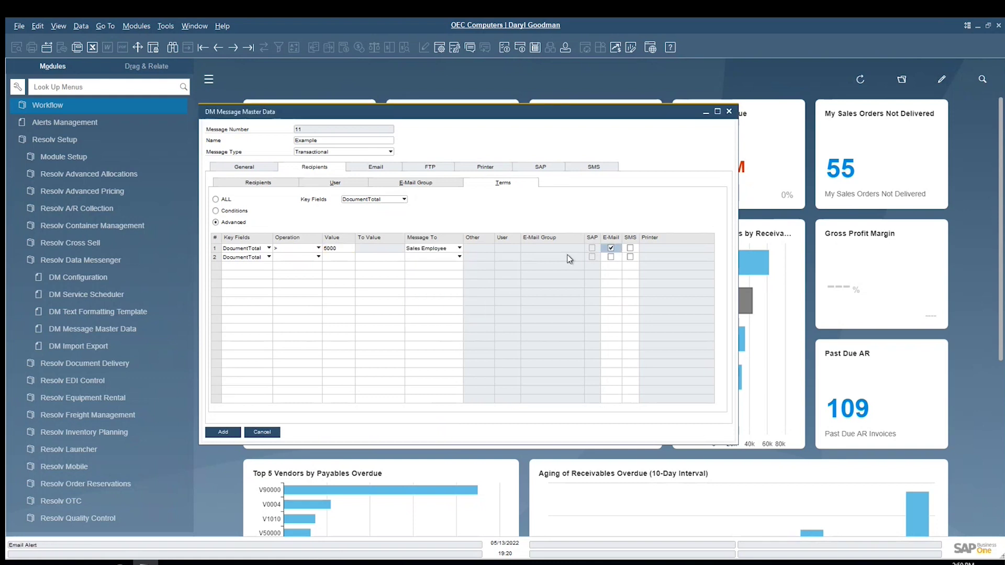
# Step: Add a second rule row with the condition Warehouse Code equal to 01
pyautogui.click(268, 255)
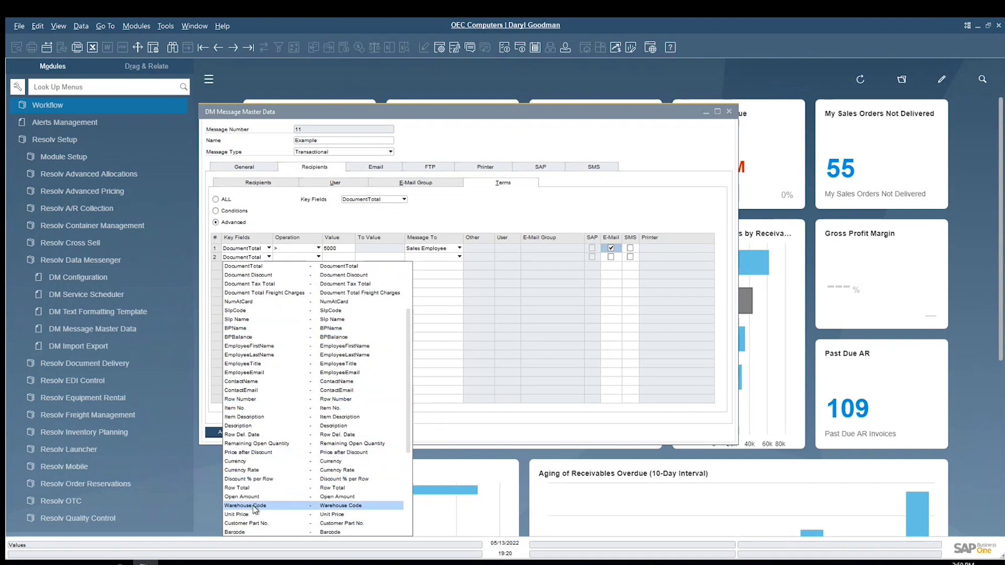
pyautogui.click(266, 505)
pyautogui.click(293, 256)
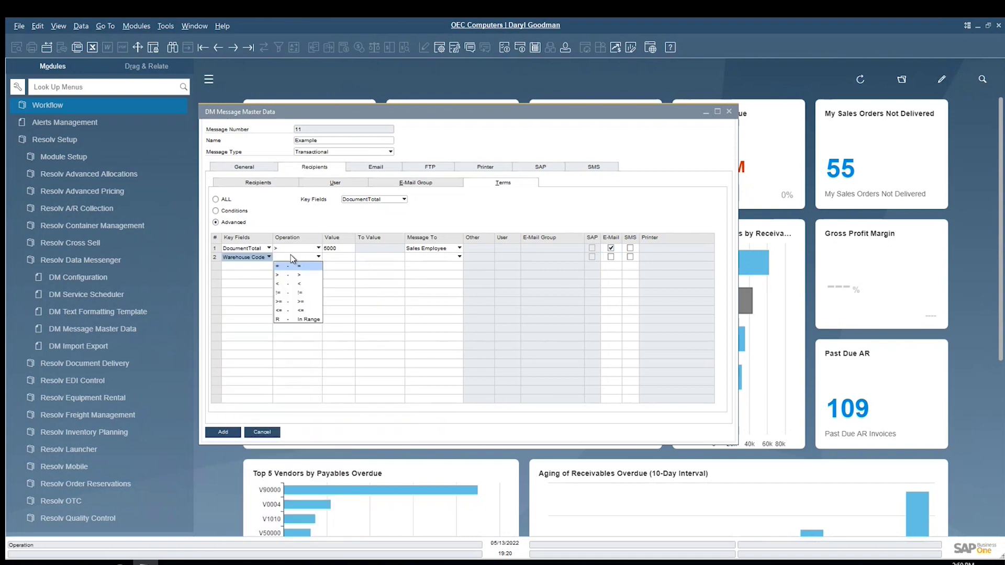
pyautogui.click(292, 266)
pyautogui.click(332, 256)
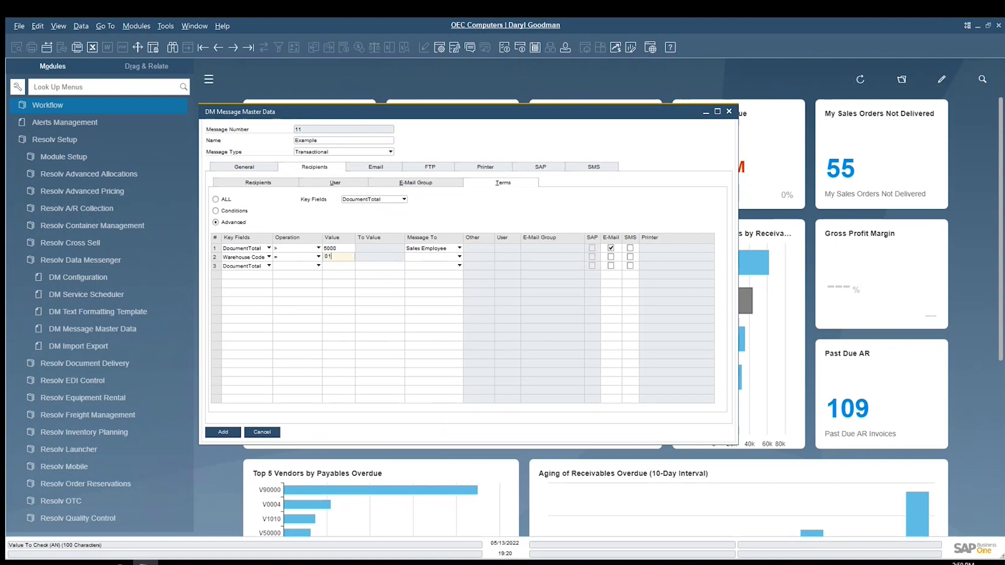
pyautogui.press('Tab')
# Step: Direct the Warehouse Code rule to an SAP User, assign the user, and enable its SAP message option
pyautogui.click(409, 257)
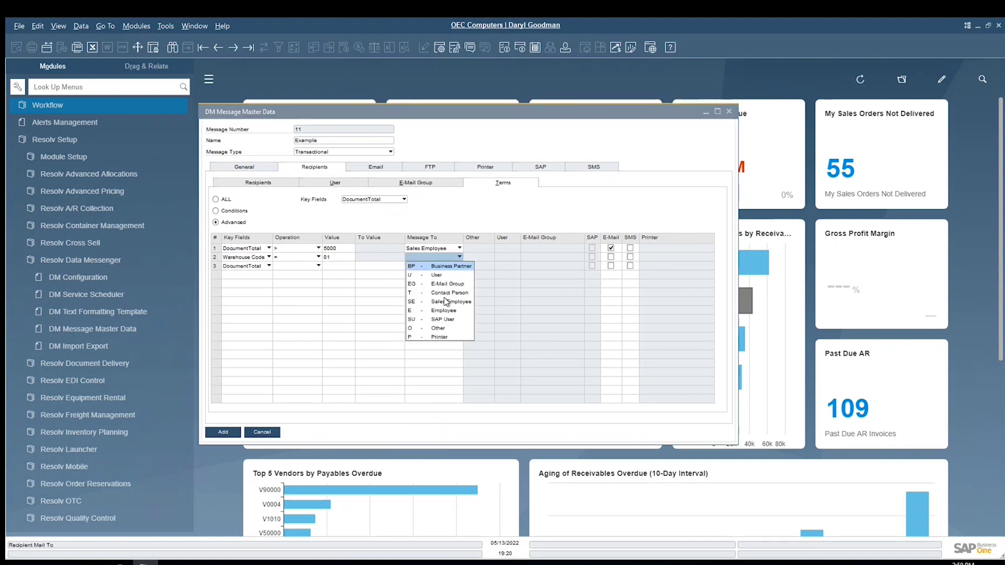
pyautogui.click(450, 311)
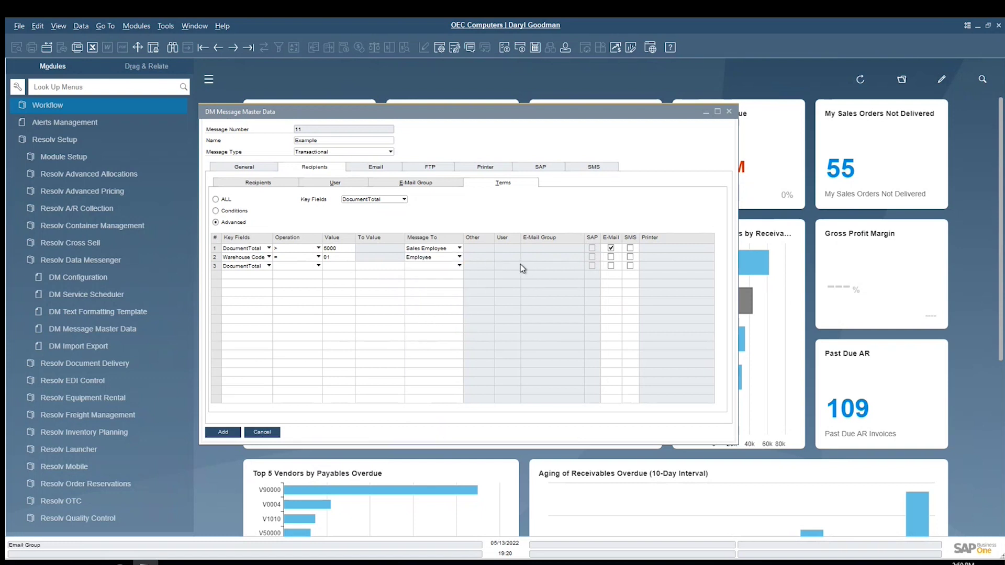
pyautogui.click(439, 265)
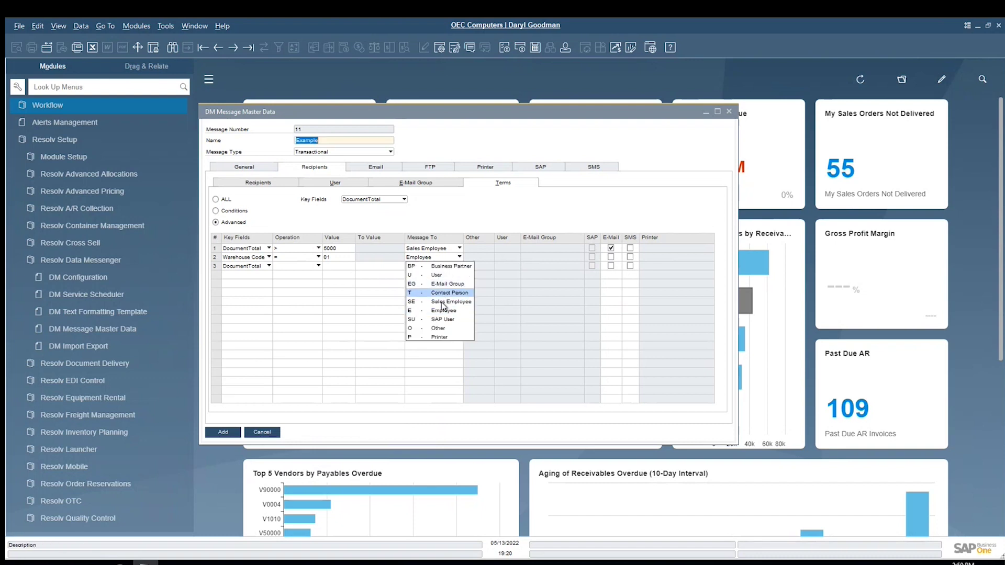
pyautogui.click(441, 319)
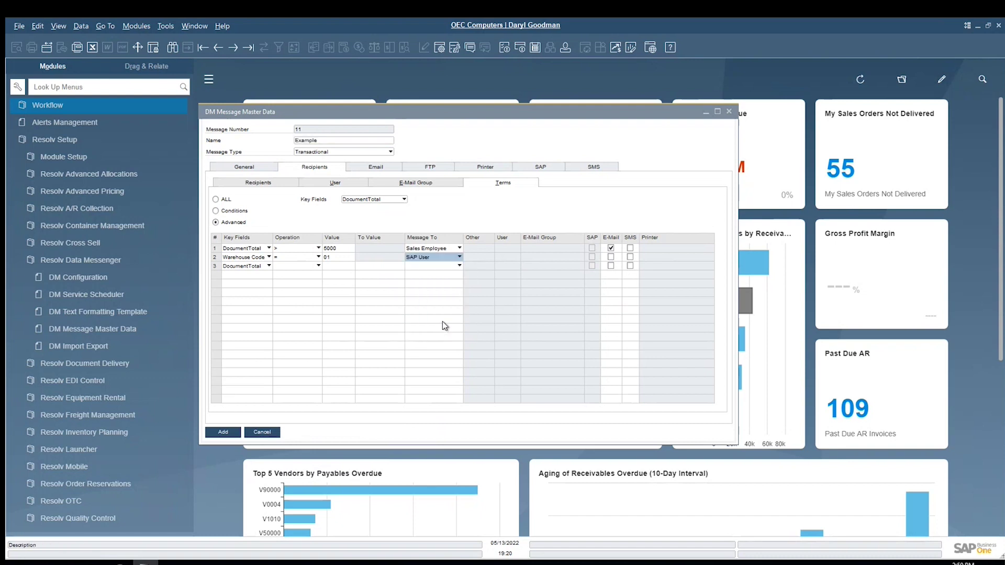
pyautogui.click(516, 257)
pyautogui.click(512, 276)
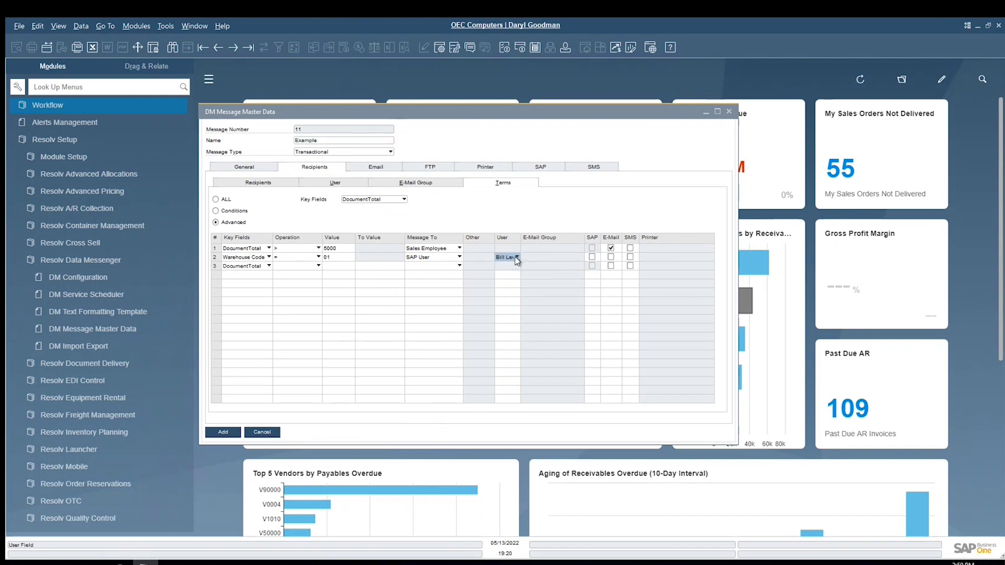
pyautogui.click(592, 257)
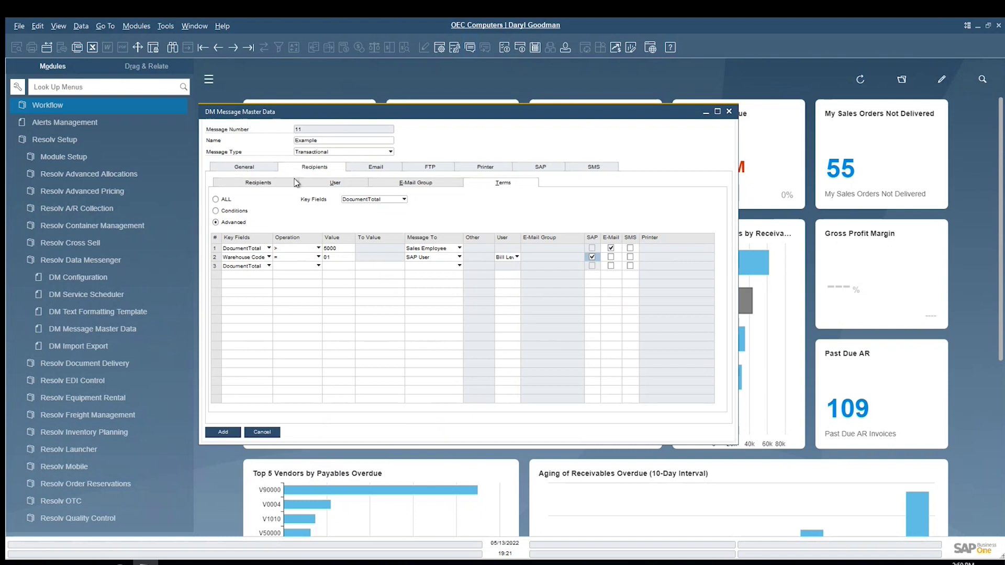
# Step: Keep the e-mail body format as Plain Text and build the subject from the Company Name and DocumentNumber fields
pyautogui.click(379, 166)
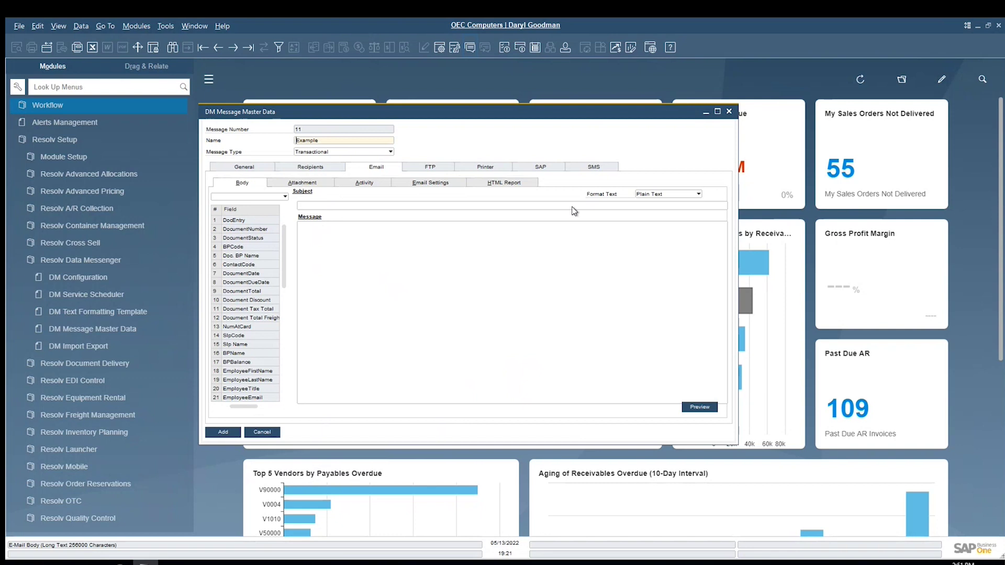
pyautogui.click(675, 194)
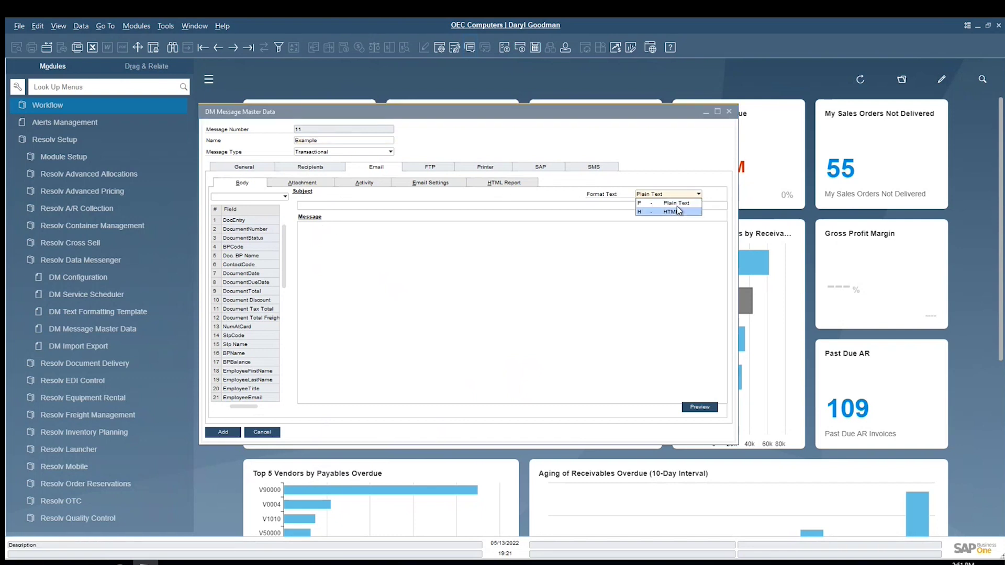
pyautogui.click(388, 272)
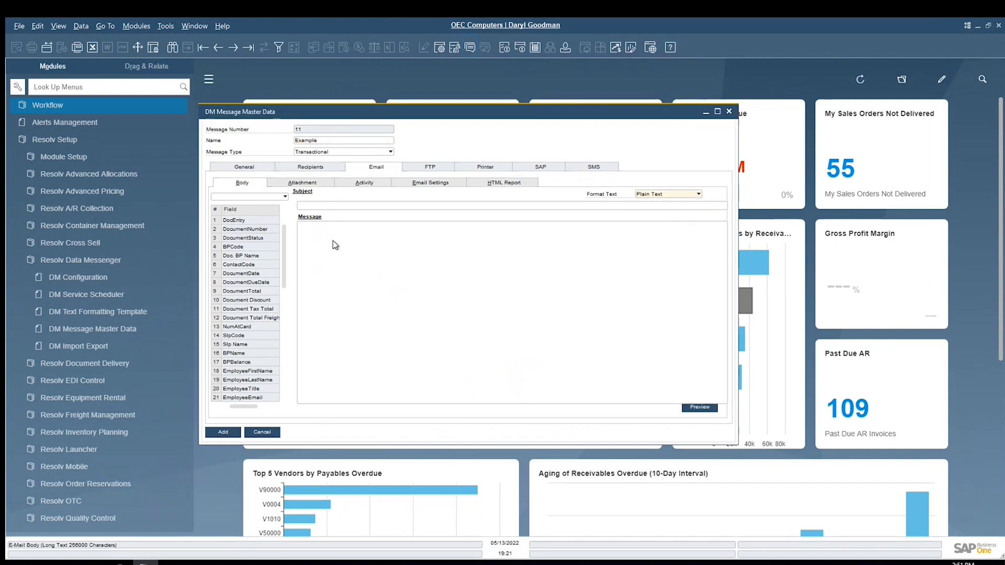
pyautogui.click(325, 204)
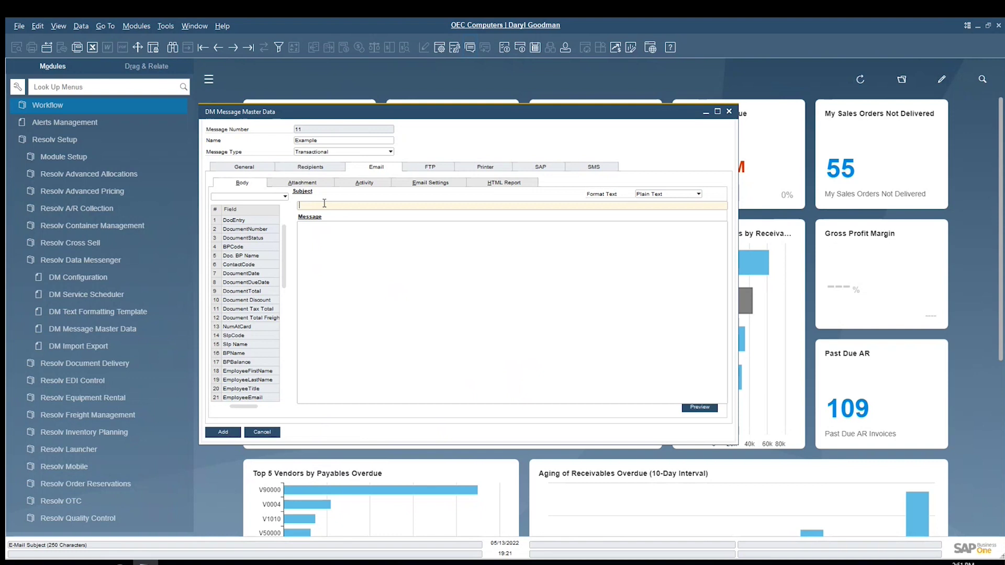
pyautogui.rightClick(324, 204)
pyautogui.moveTo(361, 357)
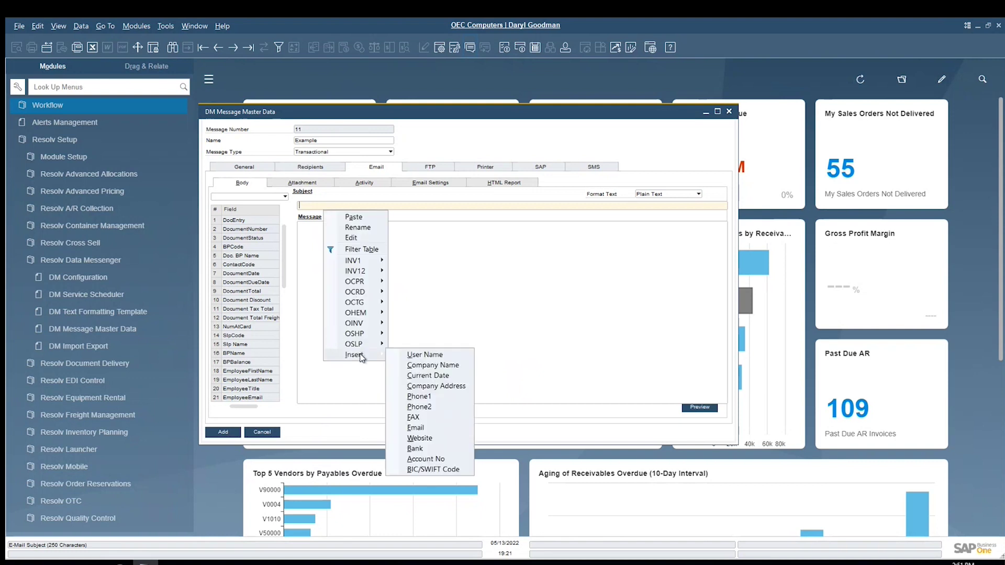
pyautogui.click(427, 365)
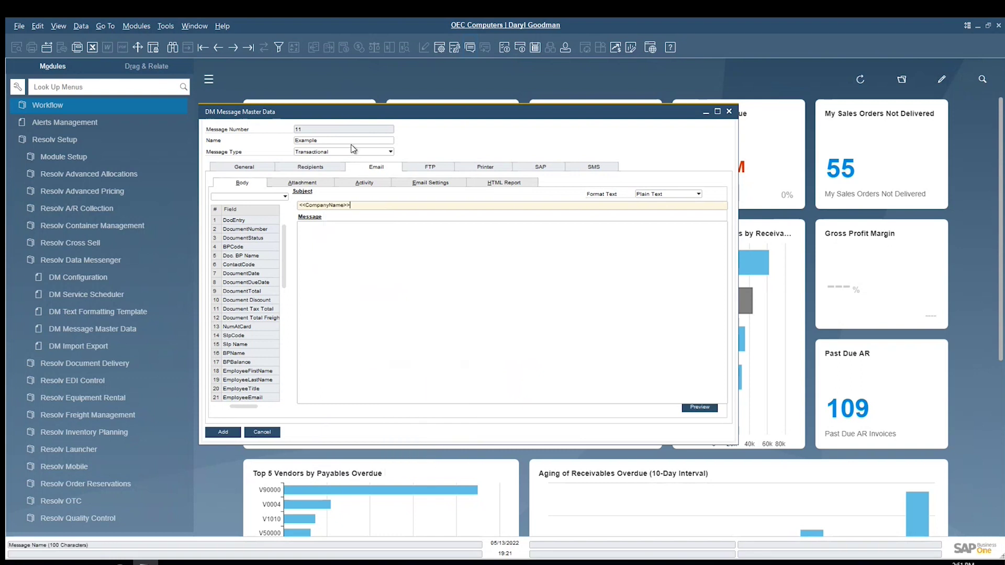
pyautogui.doubleClick(255, 228)
# Step: Start the e-mail message with the greeting "Dear [Doc. BP Name],"
pyautogui.click(341, 237)
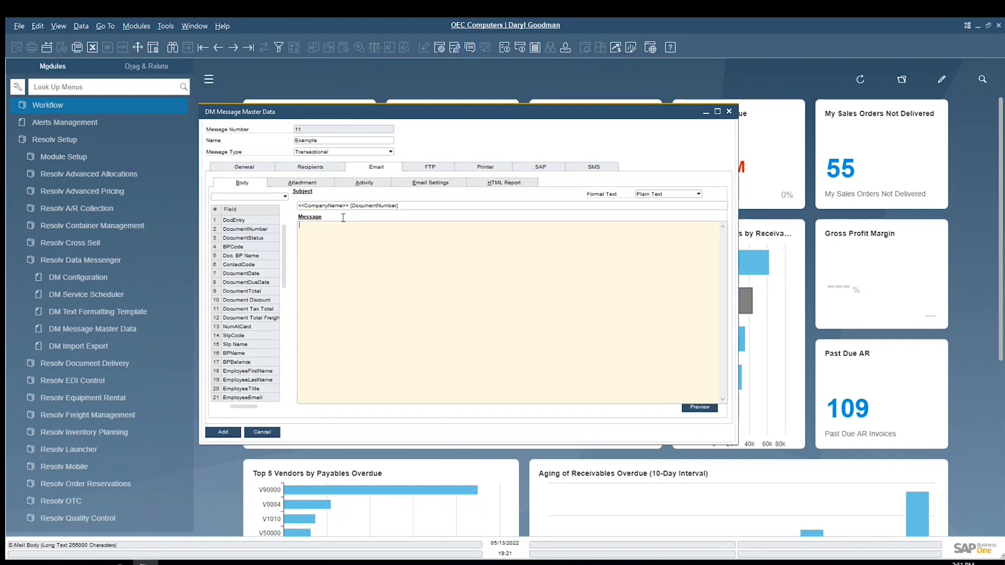
pyautogui.write('Dear')
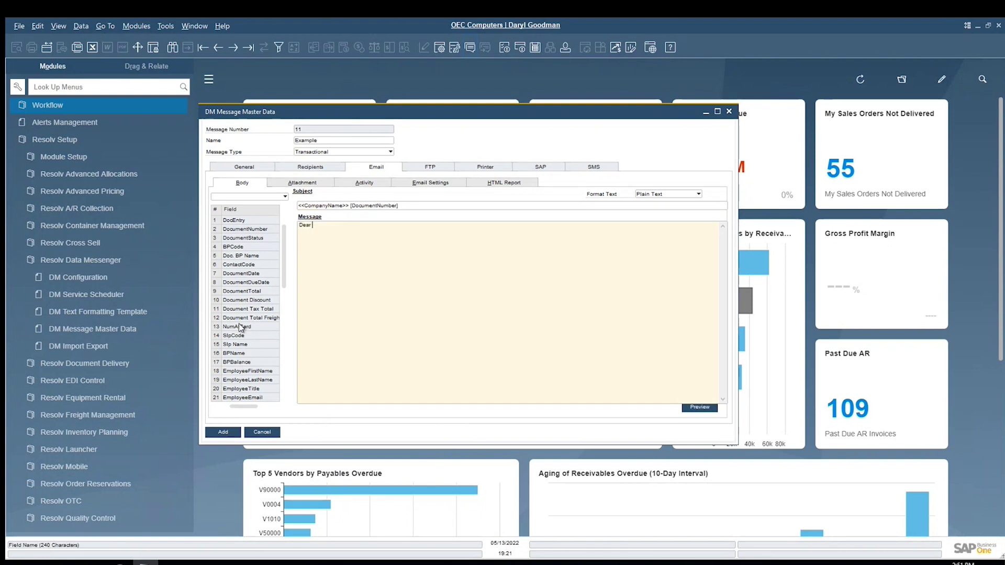
pyautogui.doubleClick(250, 257)
# Step: Filter the e-mail field list by tables INV12, INV1 and OSLP to review their available fields
pyautogui.click(282, 196)
pyautogui.click(275, 214)
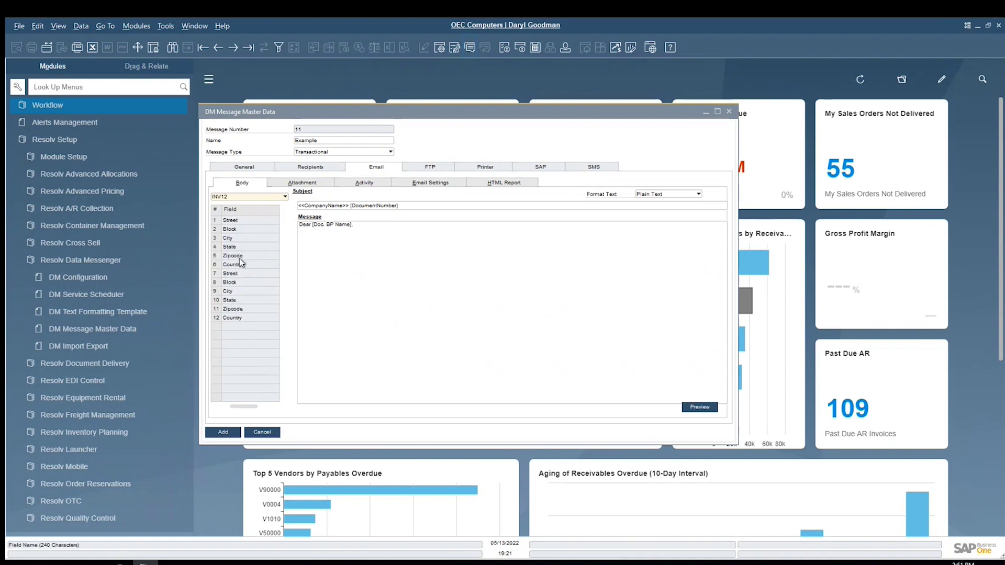
pyautogui.click(244, 196)
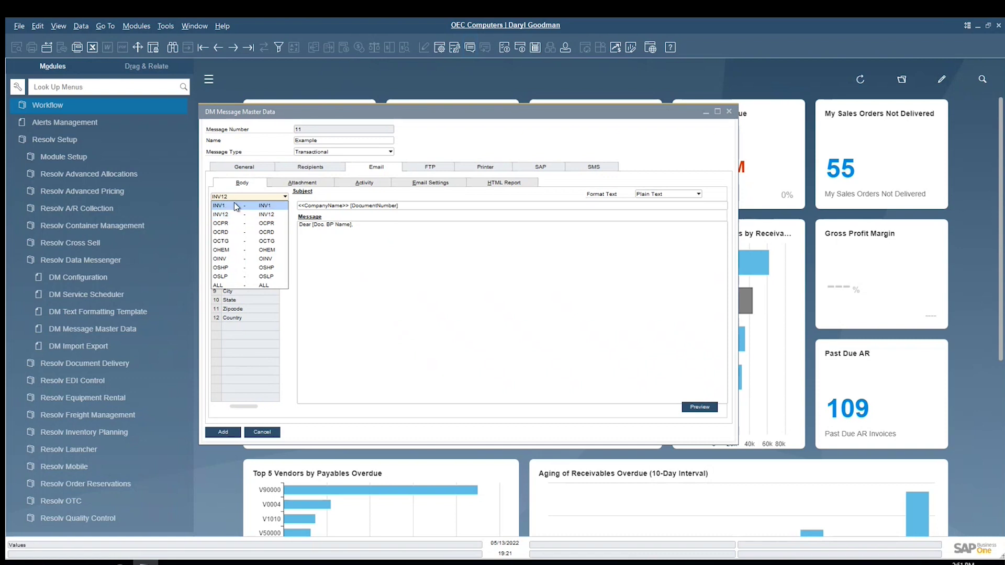
pyautogui.click(233, 205)
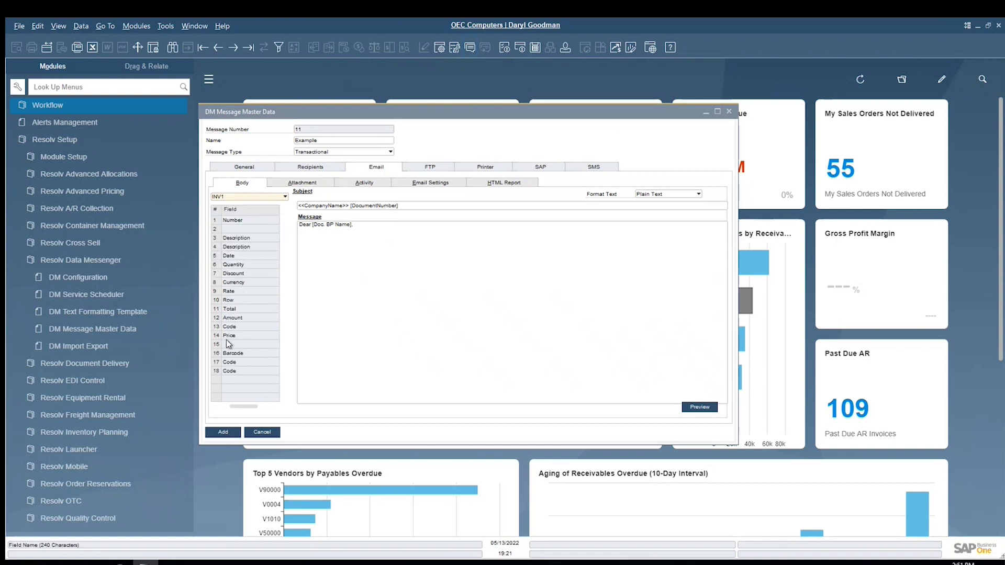
pyautogui.click(226, 197)
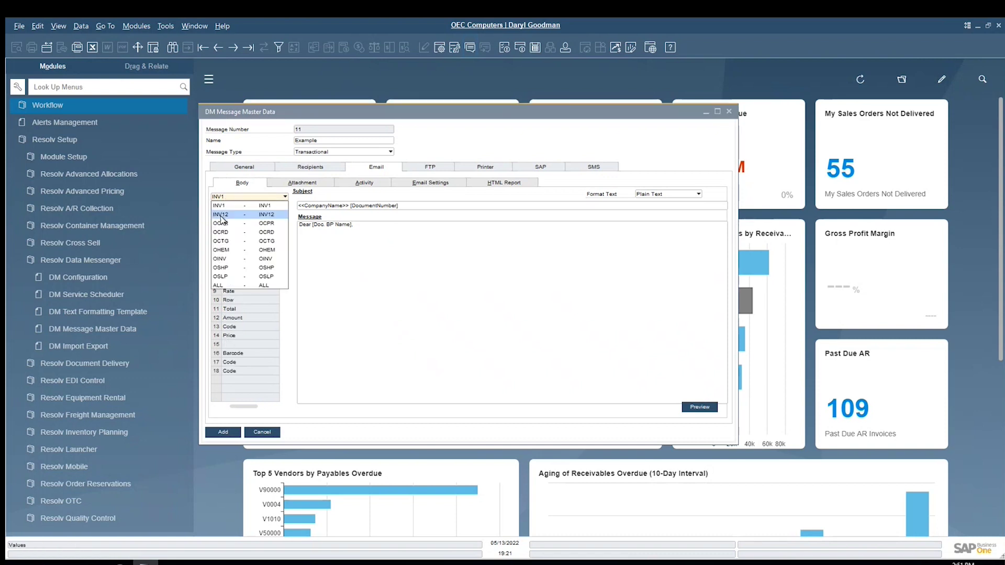
pyautogui.click(233, 276)
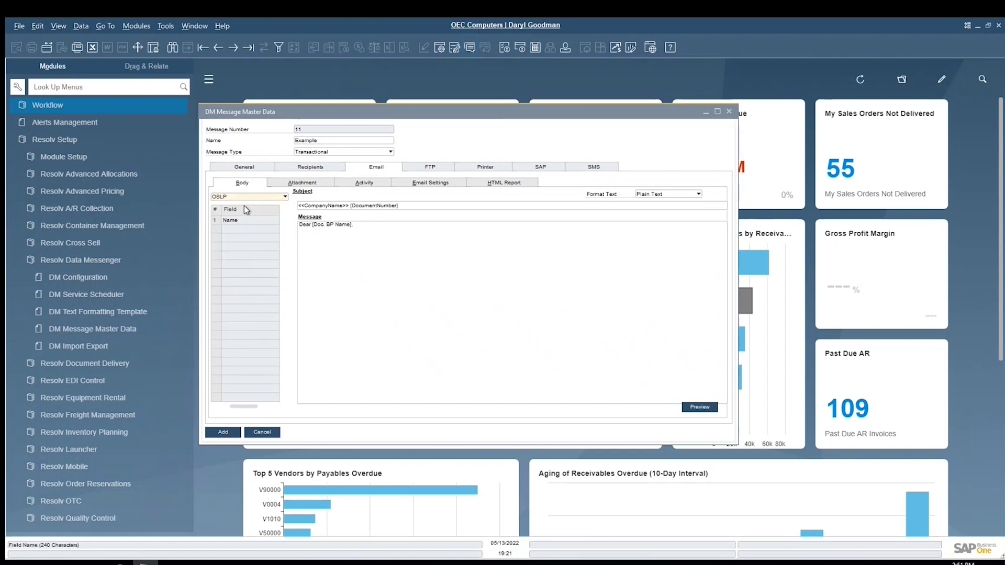
# Step: Examine the table, insert and format options available for the e-mail message body, including the Text Formatting entry
pyautogui.click(315, 245)
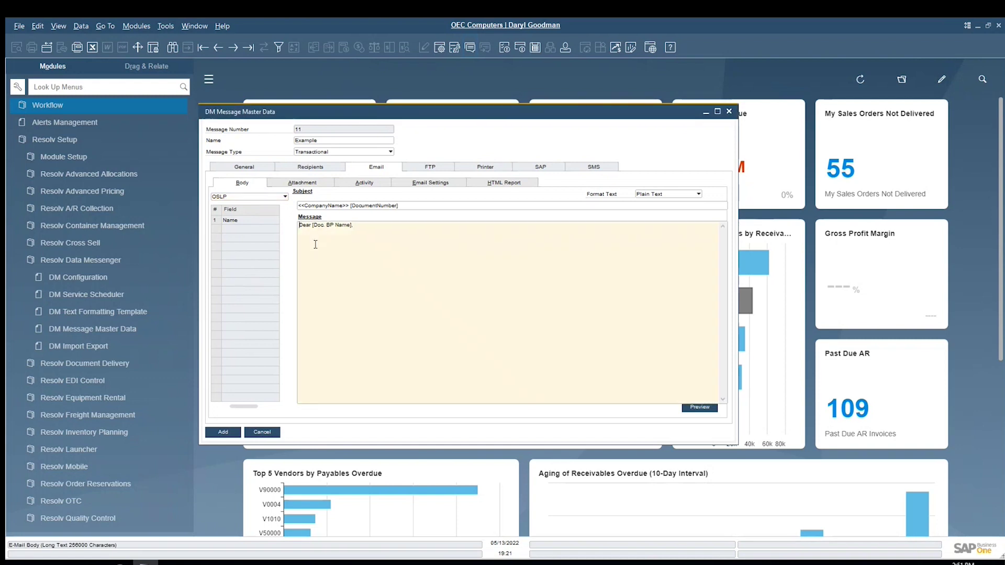
pyautogui.rightClick(315, 245)
pyautogui.moveTo(361, 337)
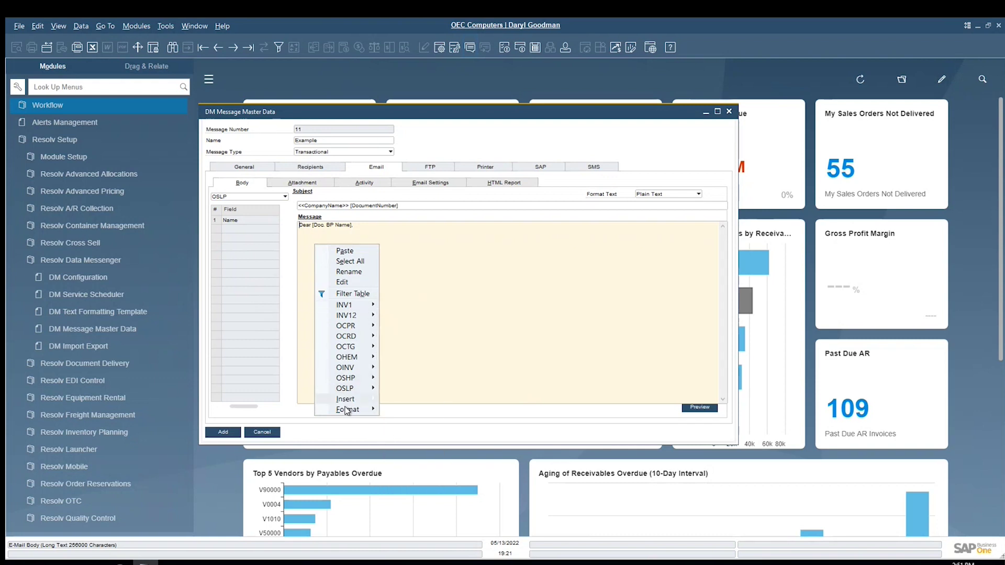
pyautogui.moveTo(348, 412)
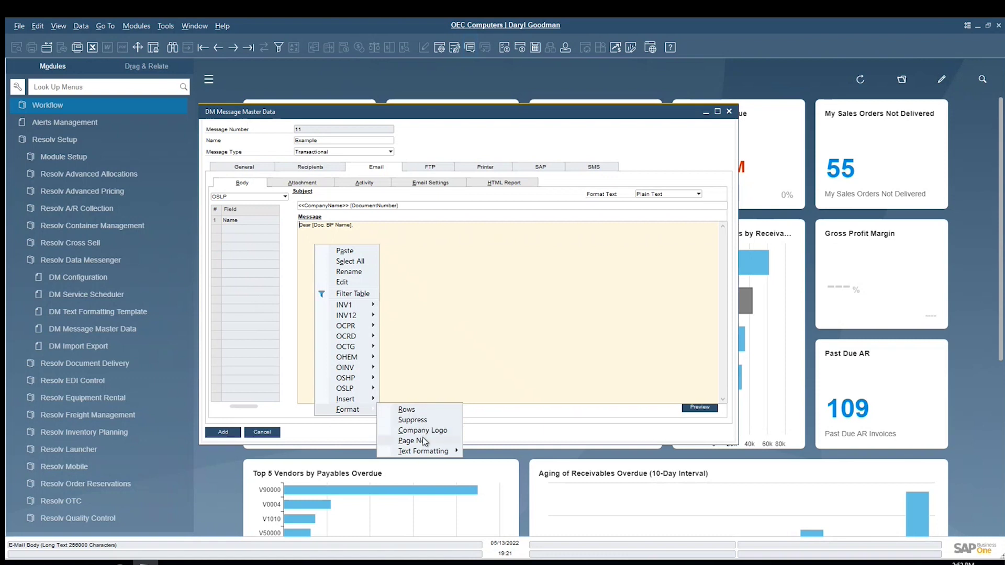
pyautogui.moveTo(426, 455)
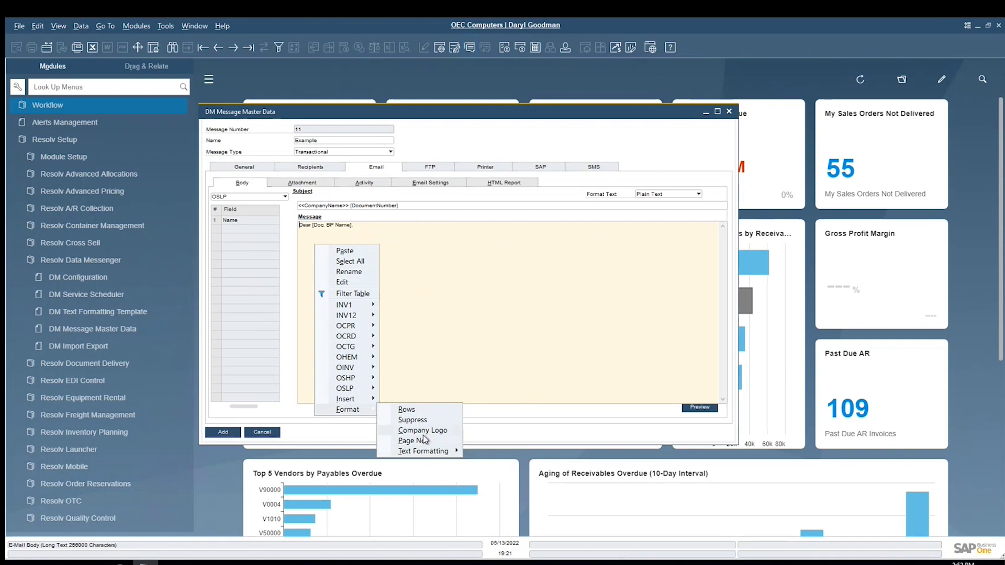
pyautogui.click(390, 311)
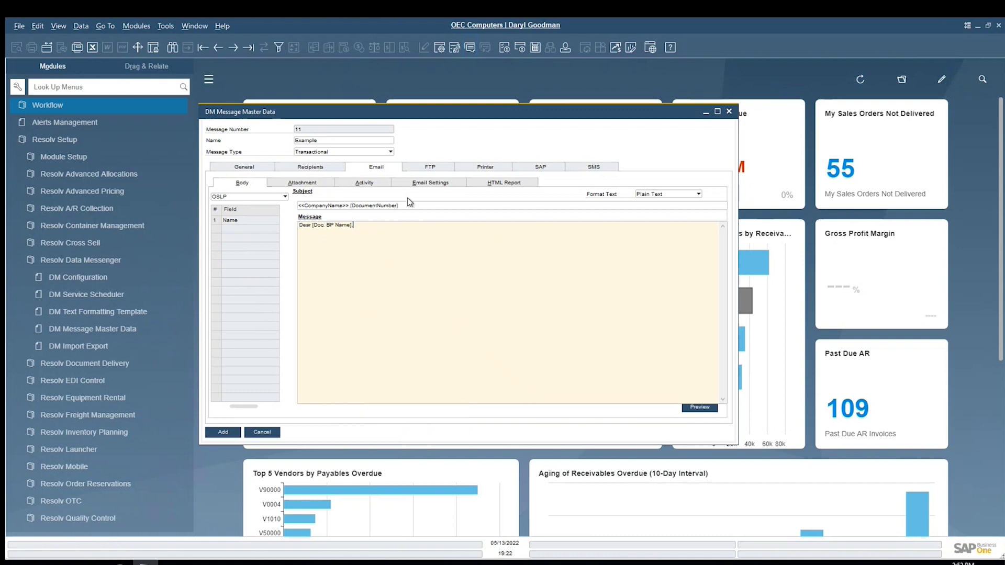
# Step: Set the e-mail attachment type to Data as Attachment and check which file types it offers
pyautogui.click(320, 183)
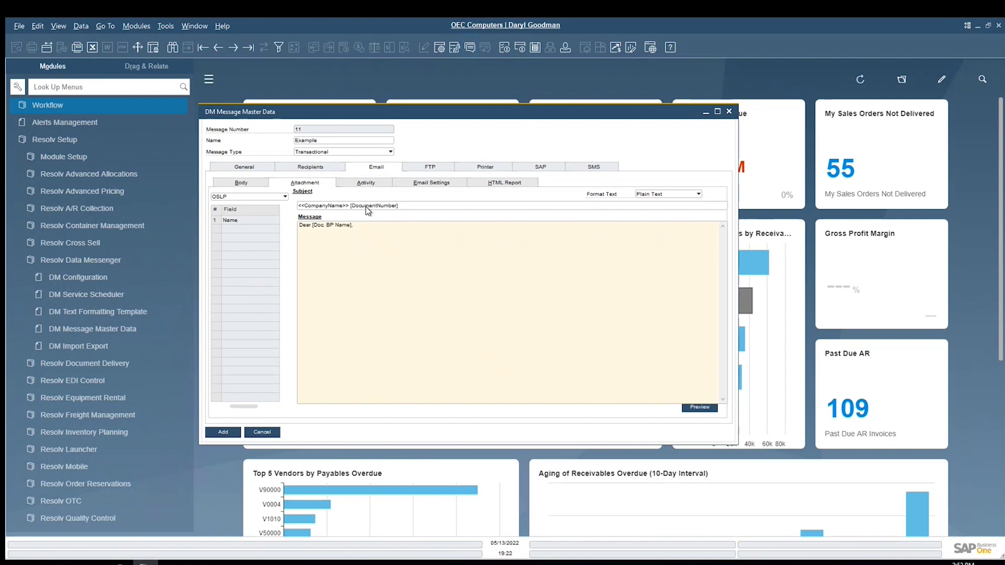
pyautogui.click(333, 211)
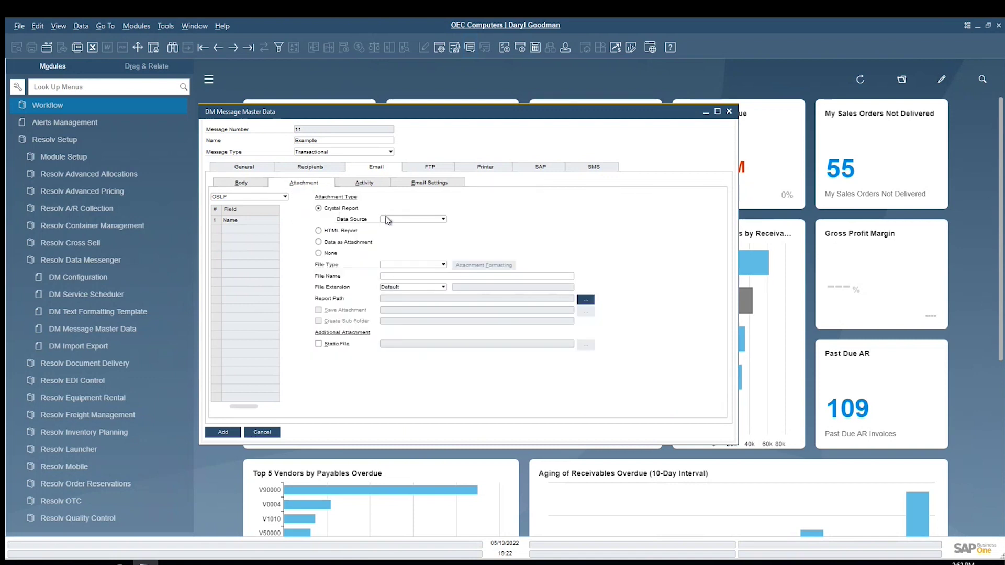
pyautogui.click(337, 230)
pyautogui.click(359, 243)
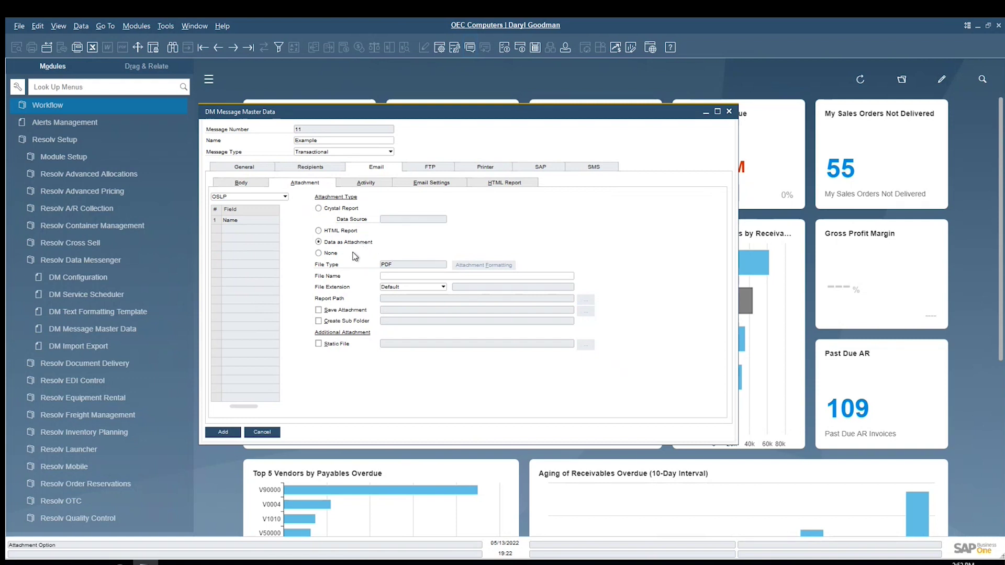
pyautogui.click(435, 265)
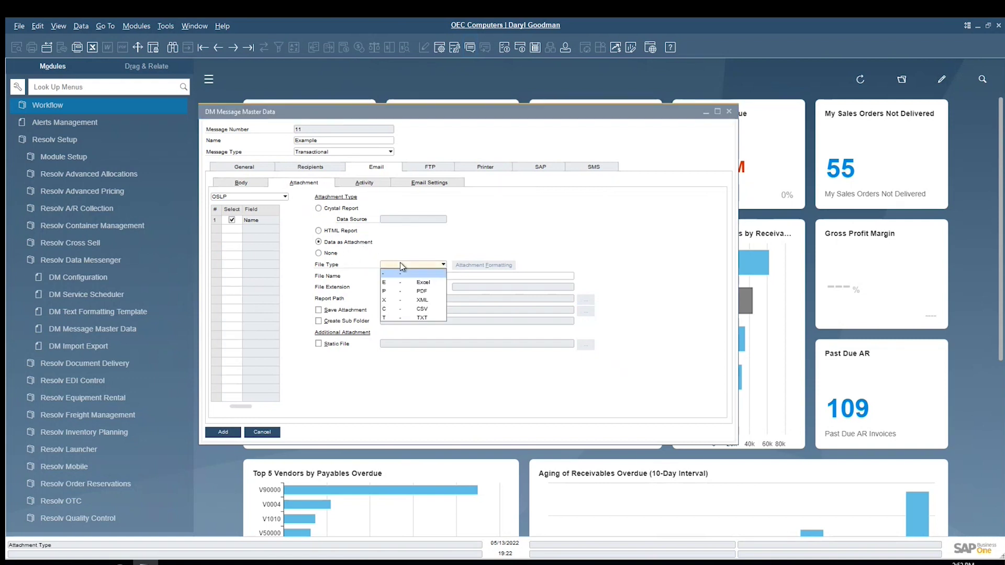
pyautogui.click(327, 276)
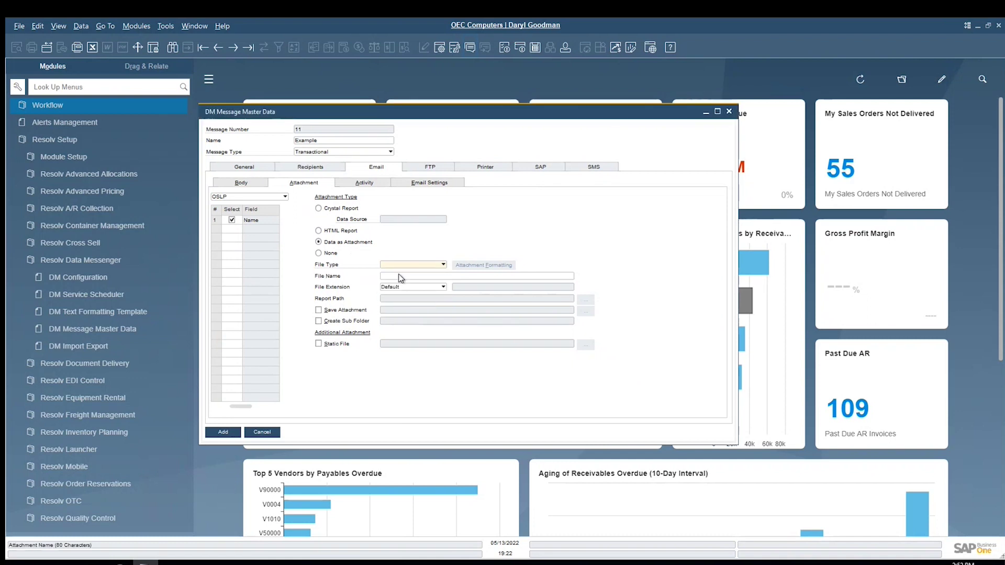
# Step: Build the attachment file name from the Number field of table INV1 and enable saving the attachment
pyautogui.click(279, 196)
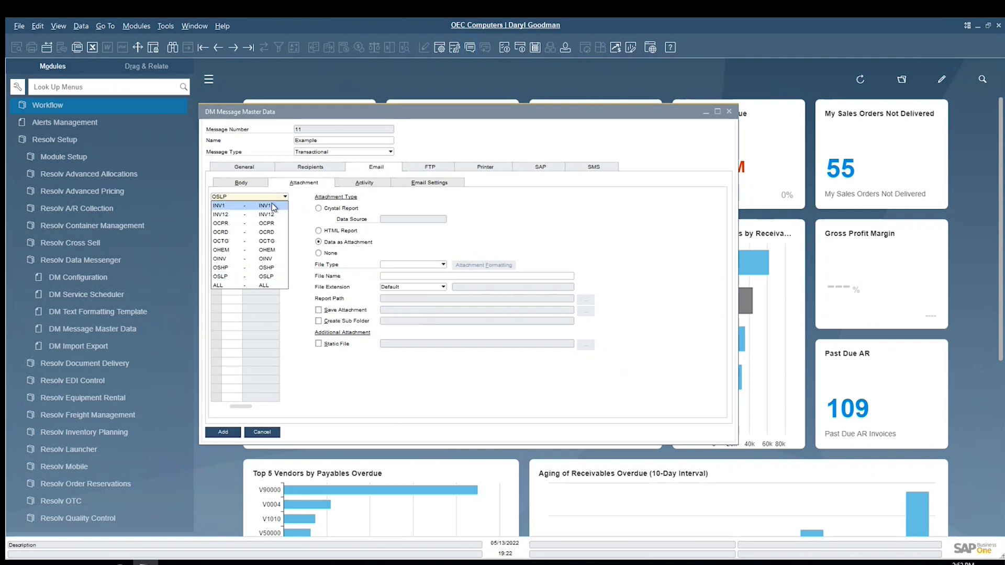
pyautogui.click(273, 206)
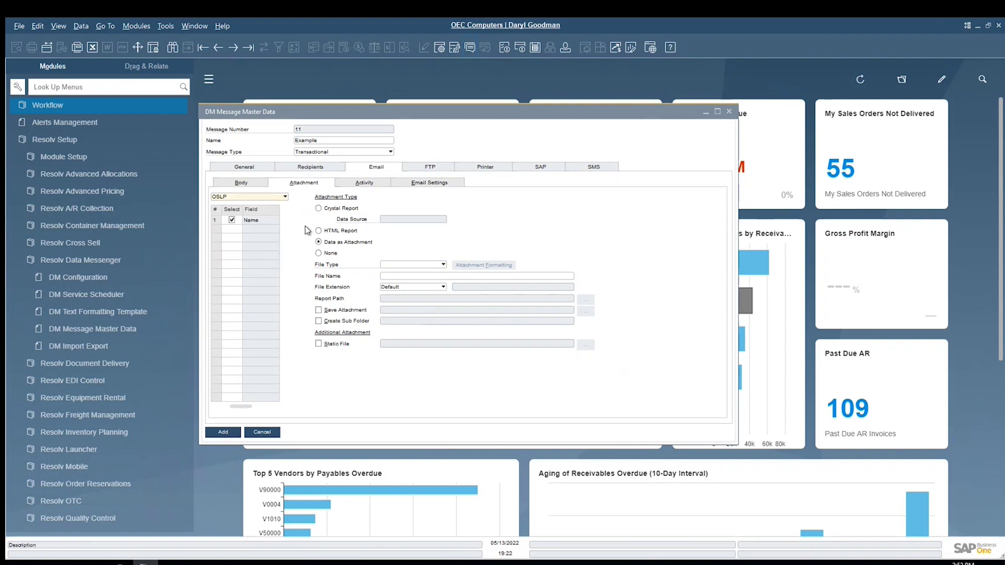
pyautogui.click(402, 277)
pyautogui.doubleClick(254, 219)
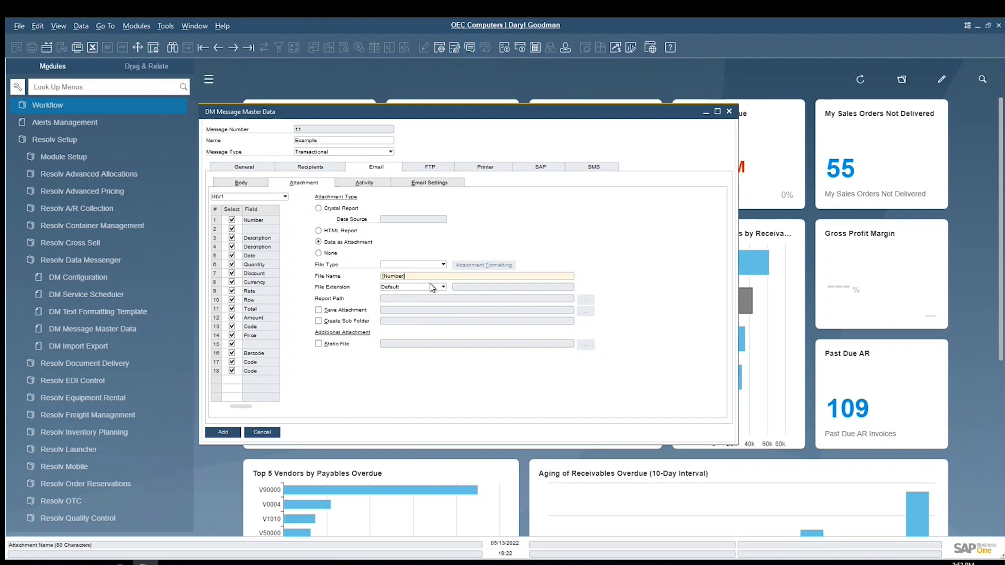
pyautogui.click(357, 313)
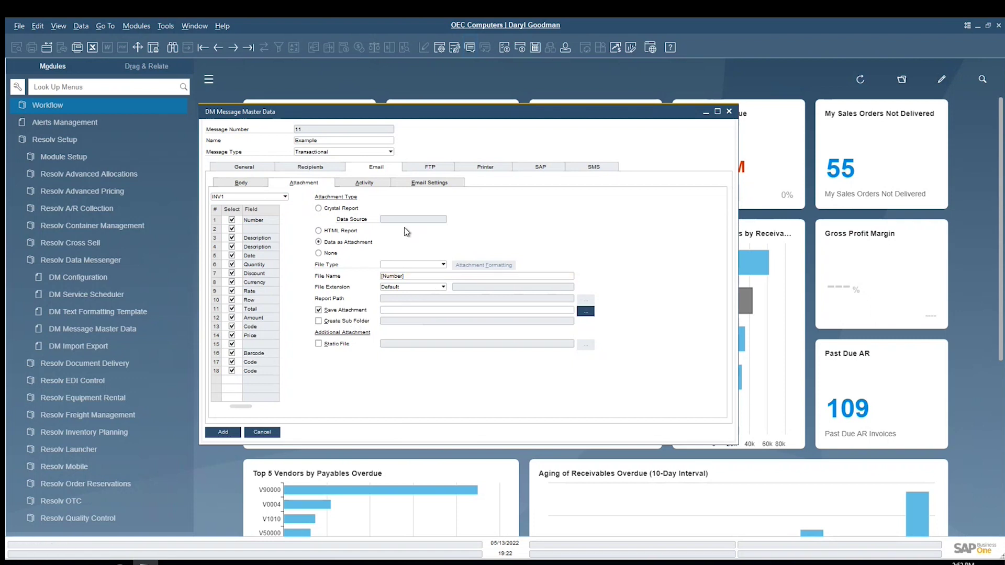
# Step: Have the message create a Task activity with its attachment saved, using type Show Follow-up and subject JCK Las Vegas - 2021
pyautogui.click(365, 183)
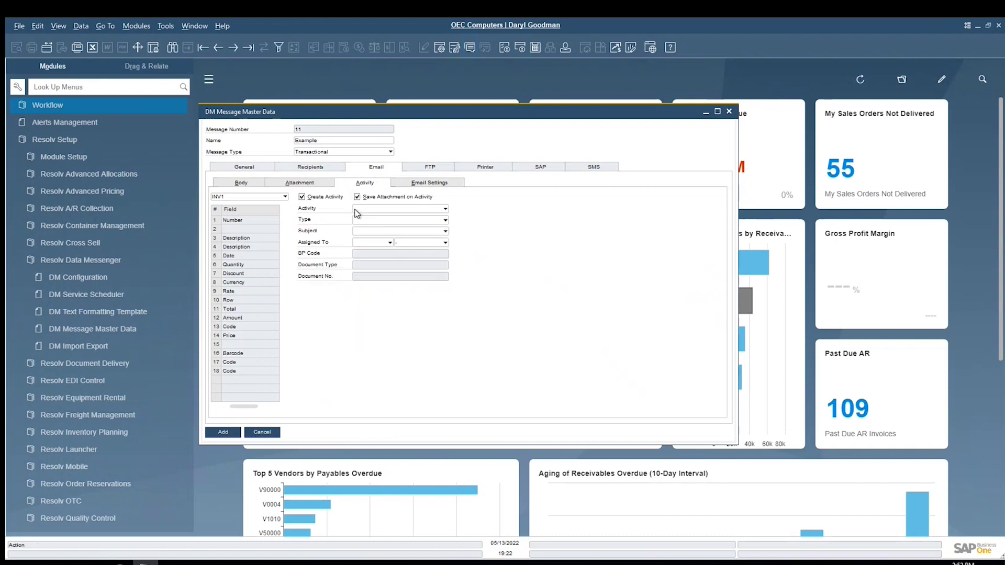
pyautogui.click(381, 209)
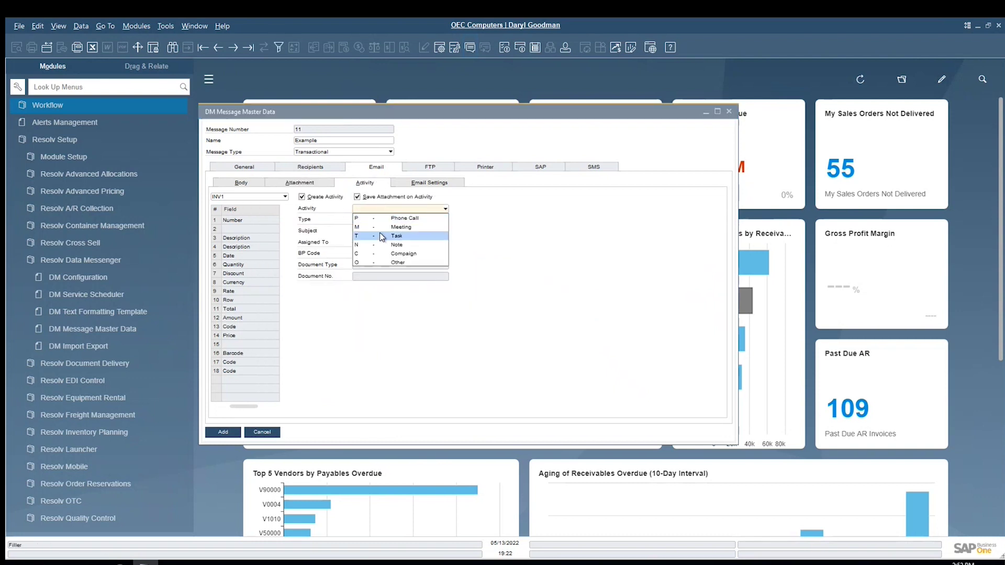
pyautogui.click(378, 233)
pyautogui.click(379, 221)
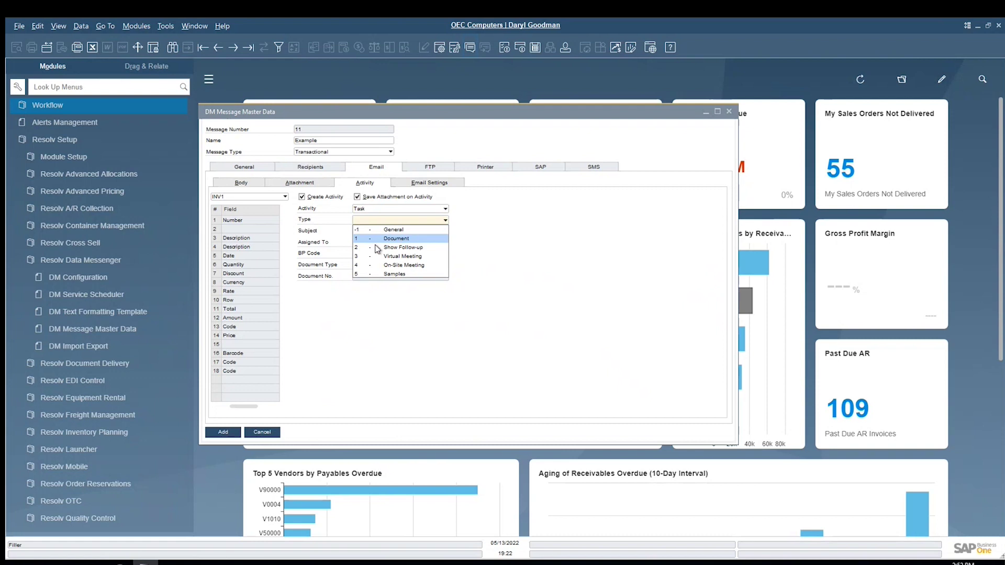
pyautogui.click(377, 247)
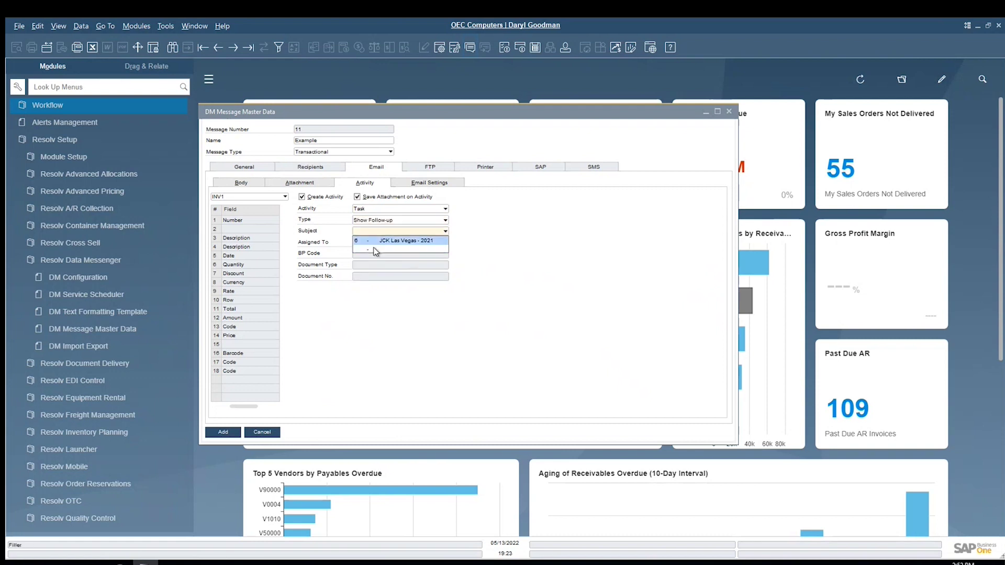
pyautogui.click(373, 241)
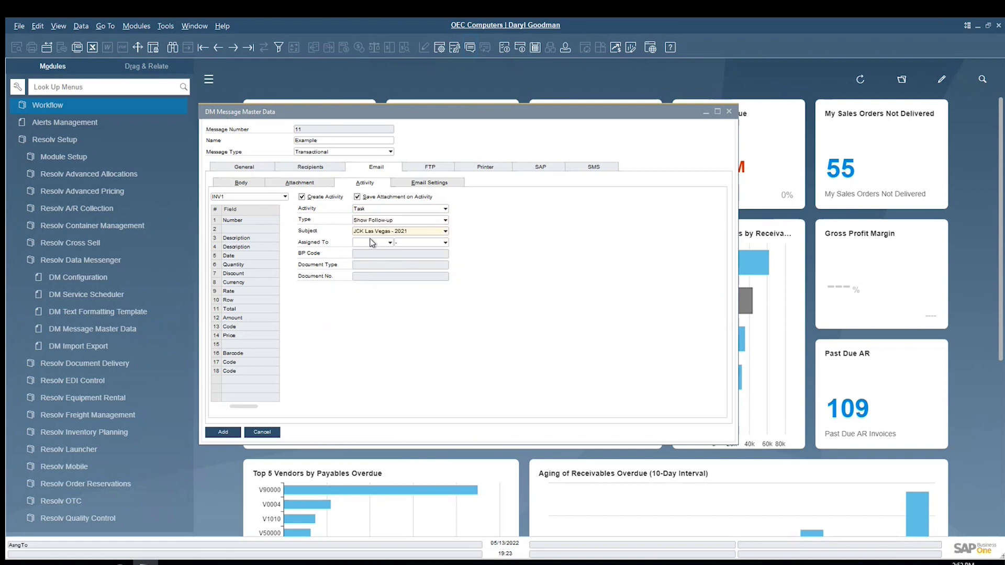
# Step: Review the message's e-mail settings, FTP file details and settings, and SMS body, and close the message without adding it
pyautogui.click(413, 184)
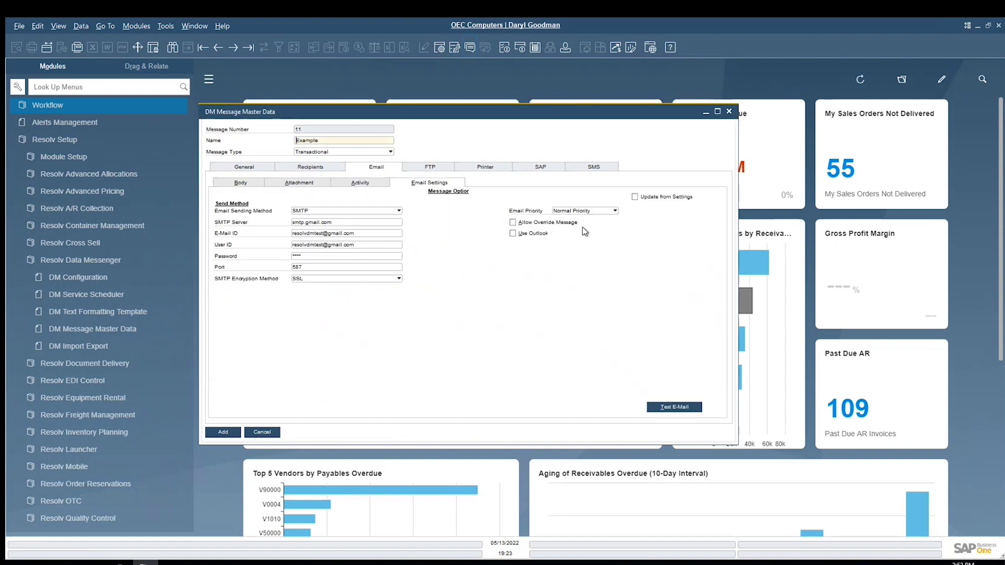
pyautogui.click(442, 166)
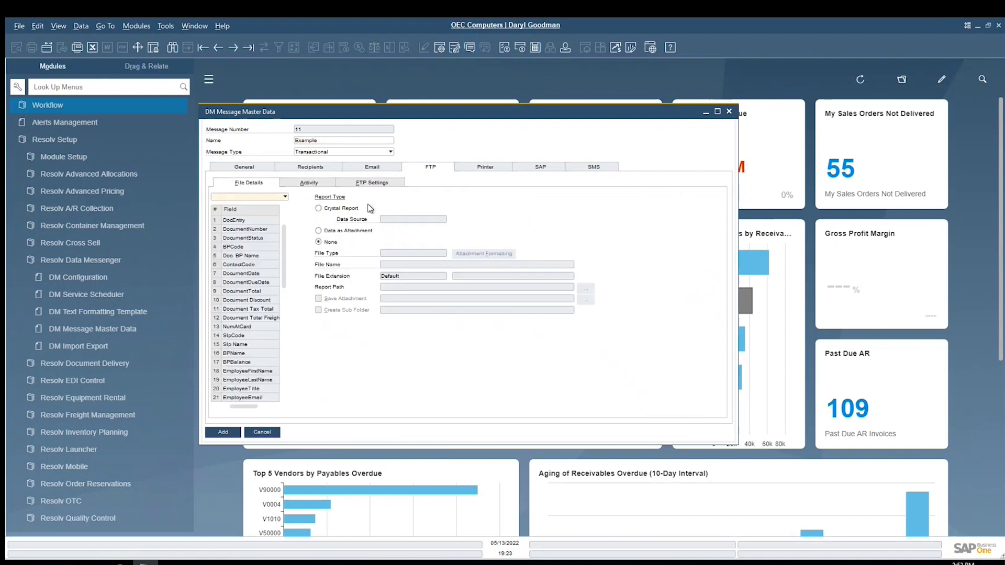
pyautogui.click(372, 182)
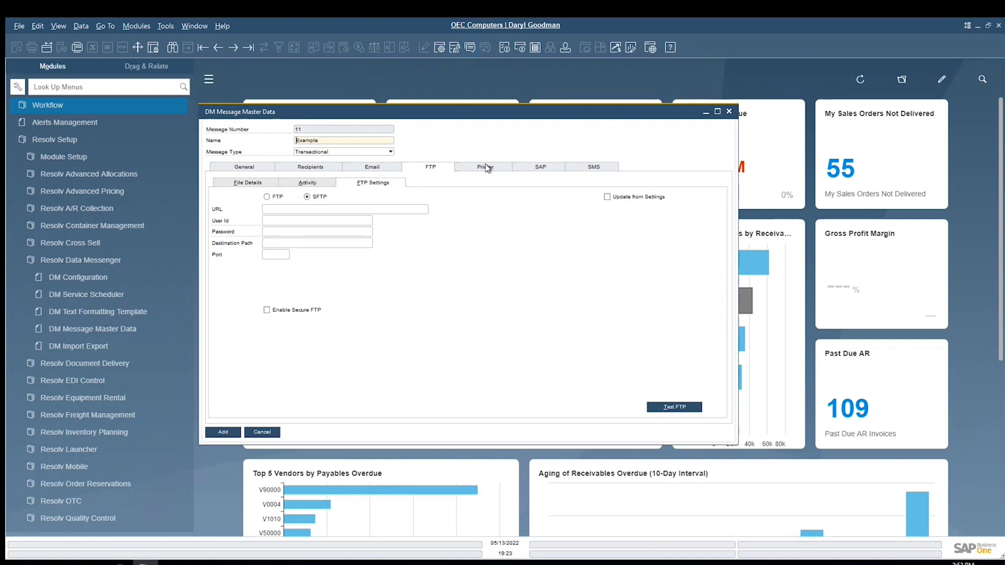
pyautogui.click(541, 168)
pyautogui.click(592, 167)
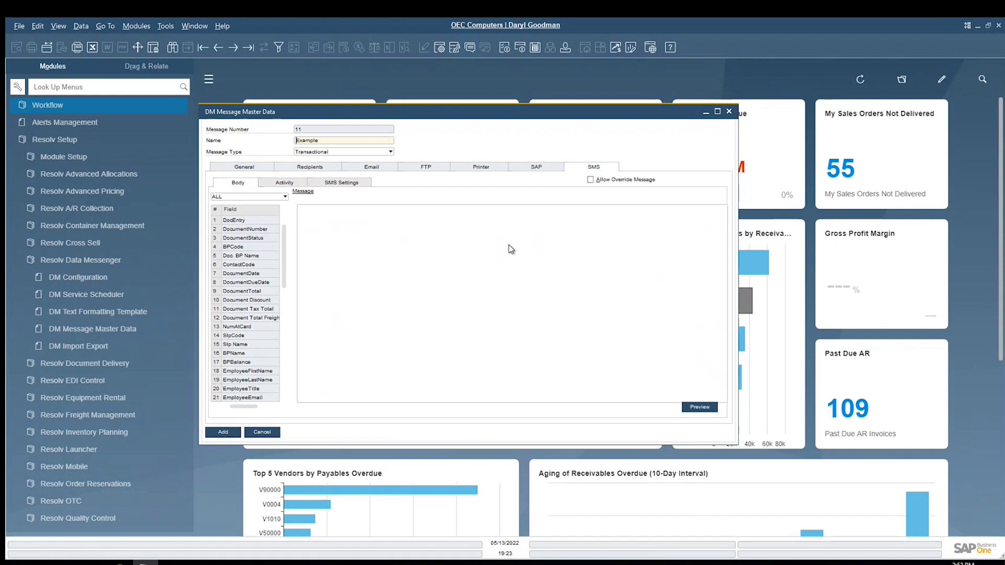
pyautogui.click(262, 432)
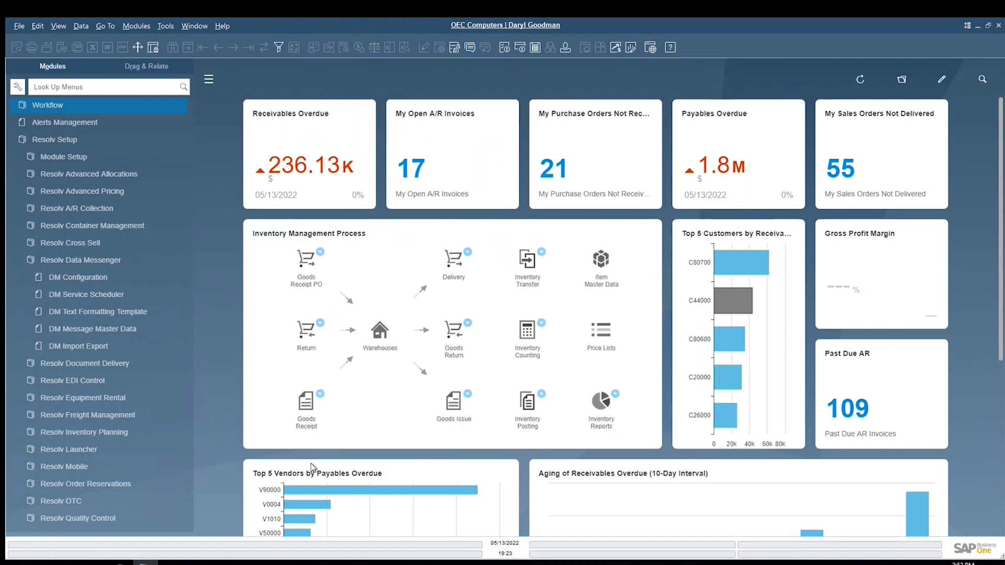
# Step: Open the Data Messenger History under the Resolv module to view its filters and columns, and close it
pyautogui.click(74, 259)
pyautogui.scroll(-4, 73, 260)
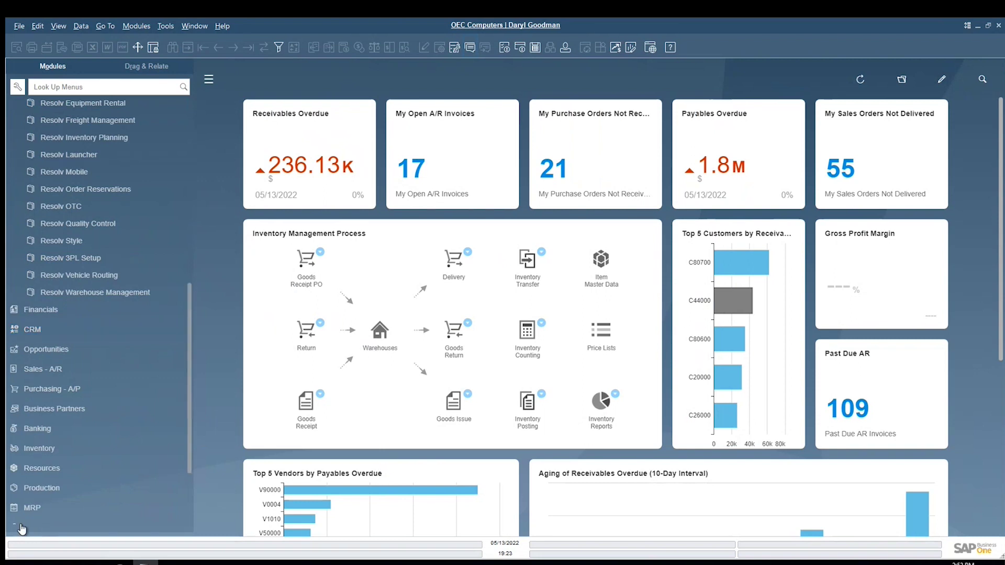
pyautogui.scroll(-4, 22, 525)
pyautogui.click(40, 516)
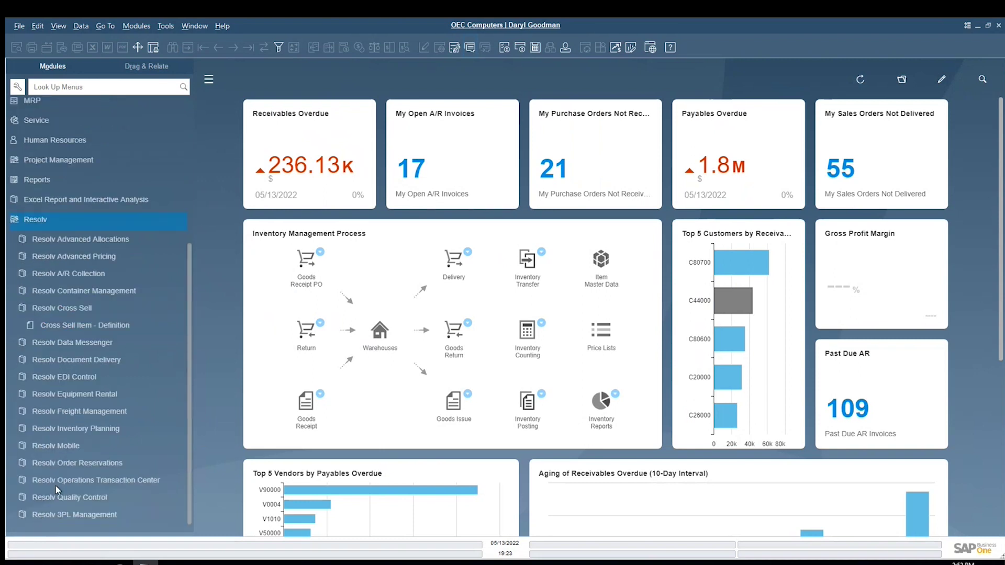
pyautogui.click(85, 343)
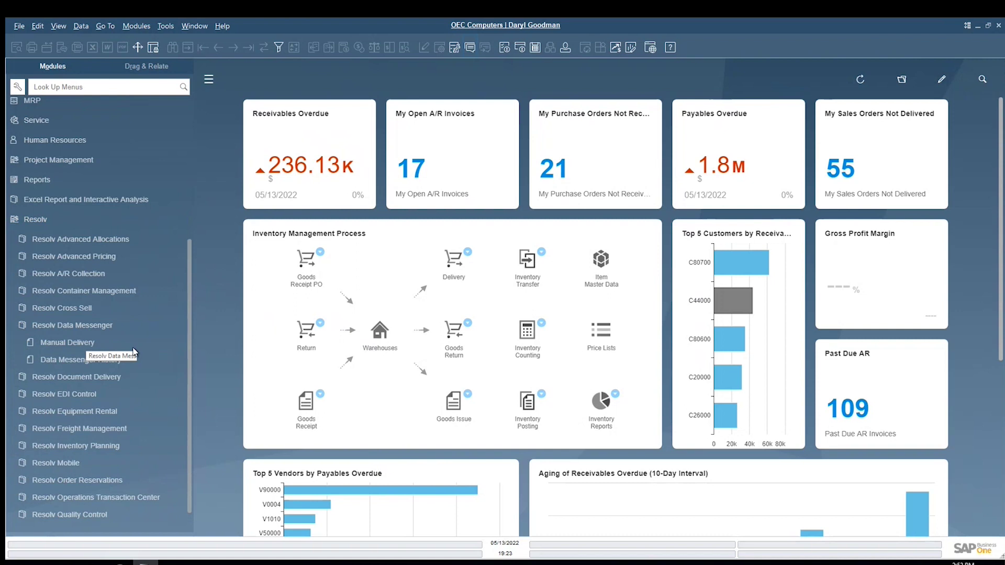
pyautogui.click(108, 362)
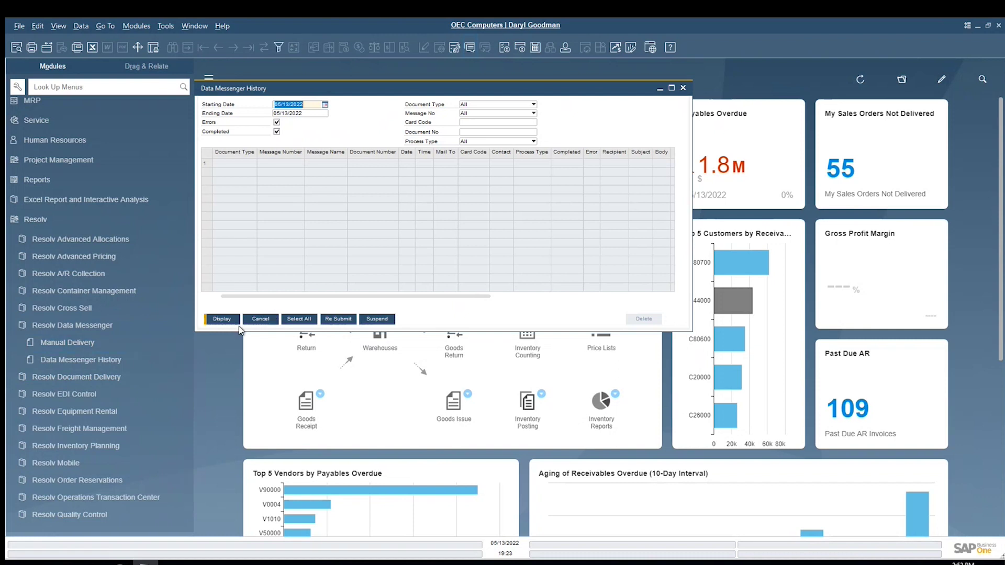
pyautogui.click(253, 319)
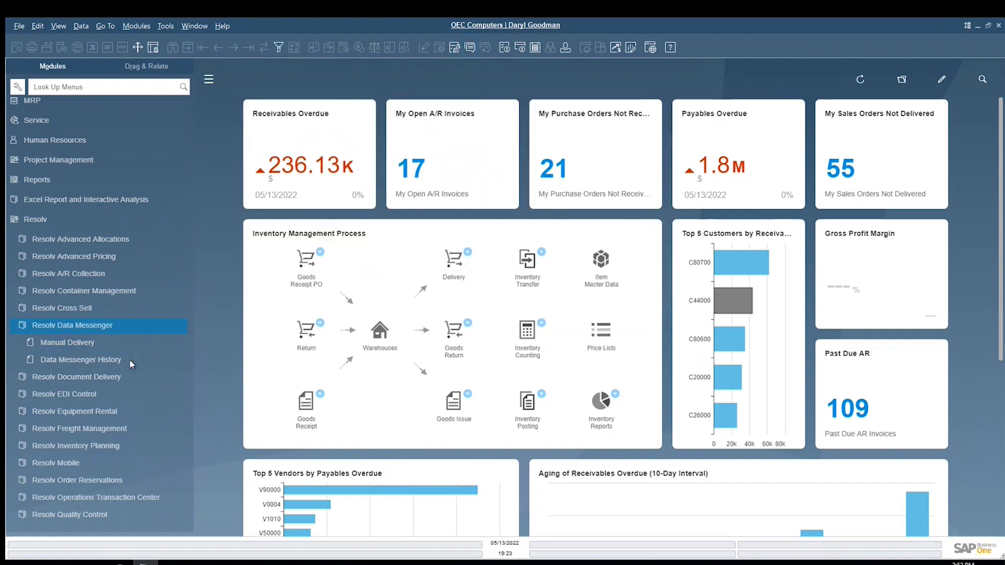
# Step: Open Manual Delivery for Resolv Data Messenger and set the document type to Query
pyautogui.click(67, 344)
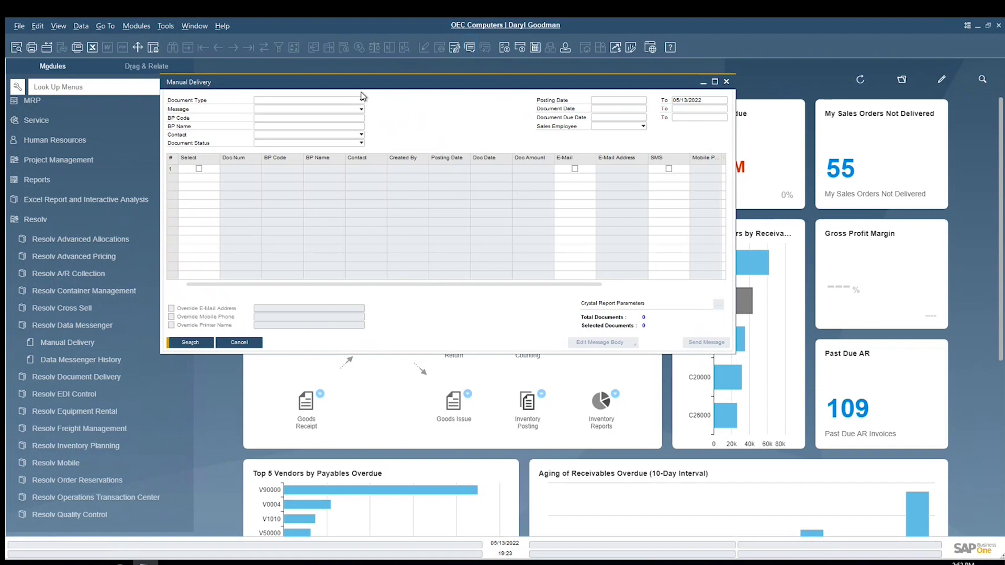
pyautogui.click(360, 101)
pyautogui.click(337, 110)
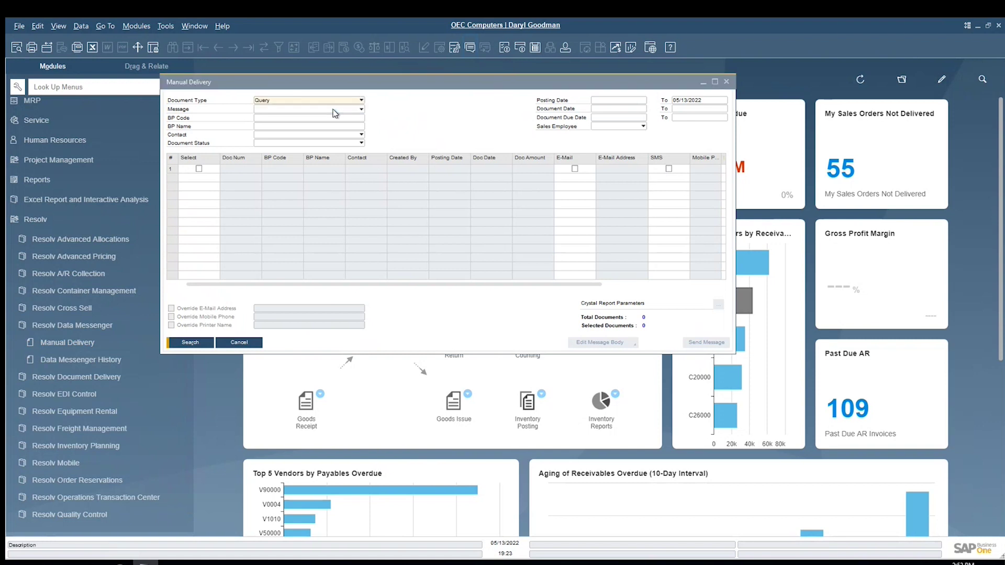
pyautogui.click(338, 110)
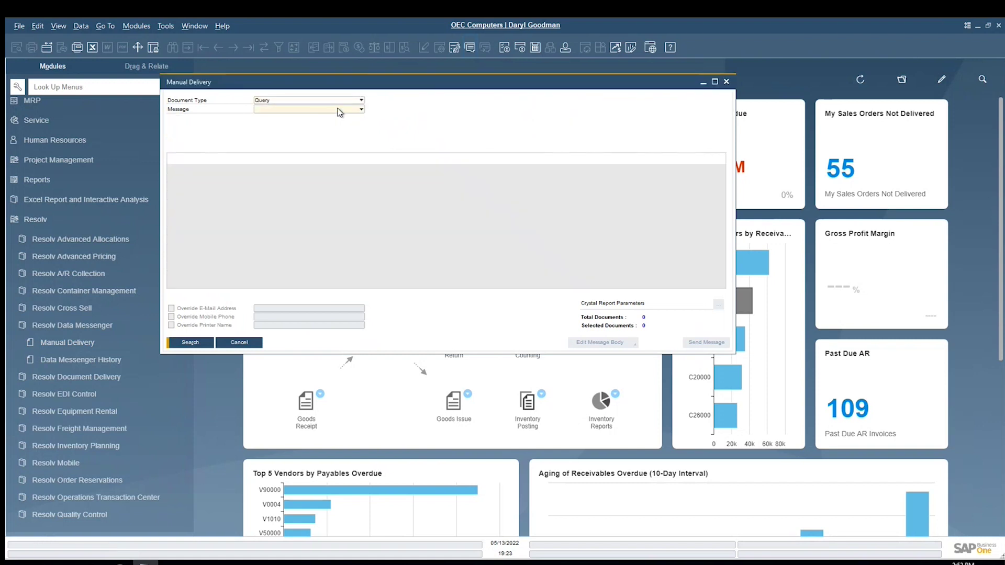